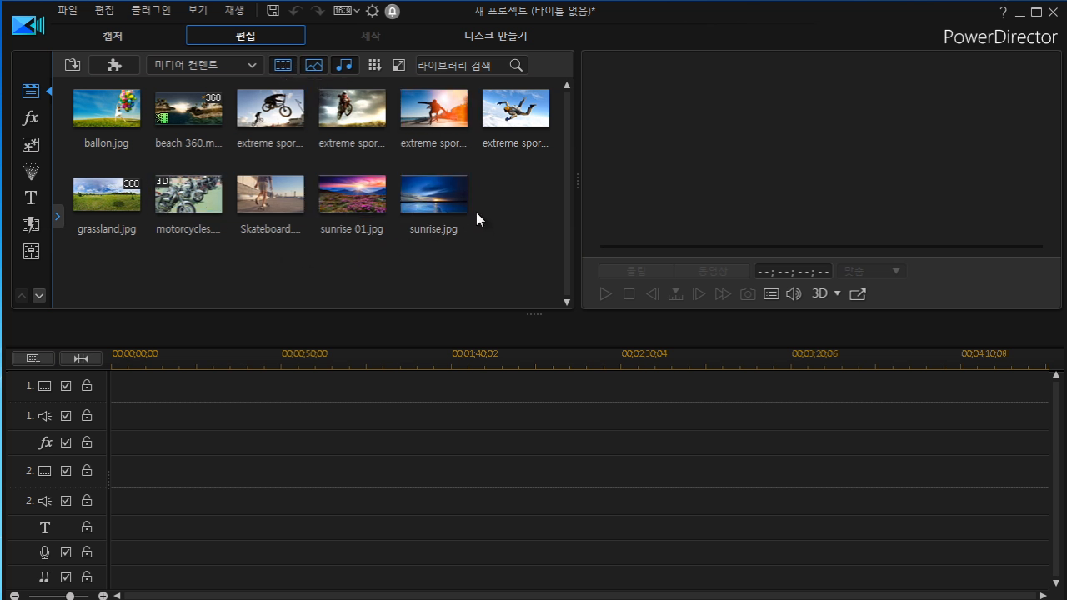
Hide video clips in the media library, switching thumbnails to normal icons and back to small icons.
left_click(282, 66)
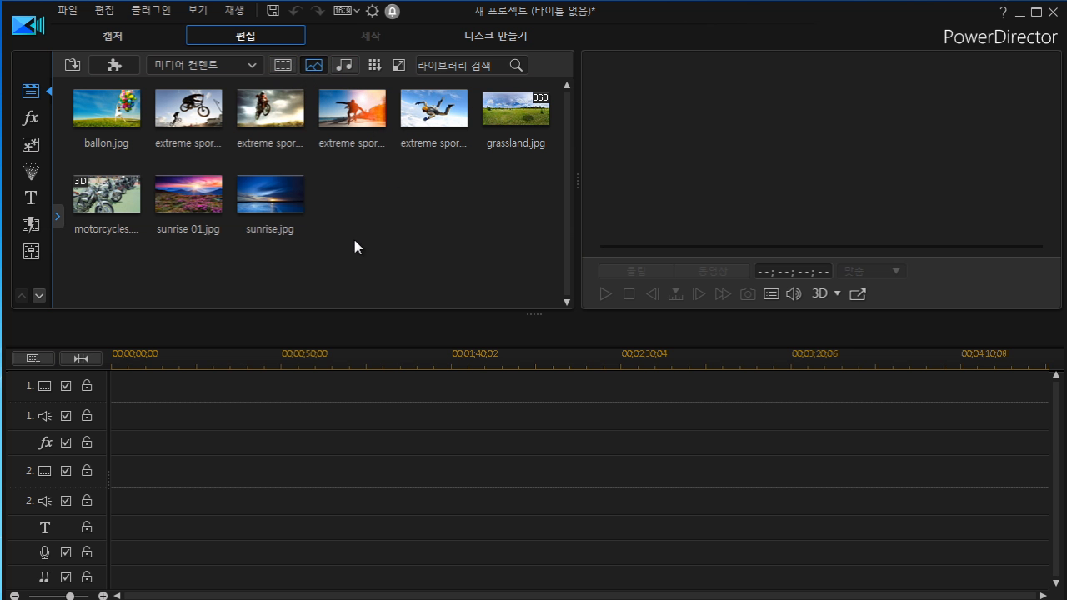
left_click(377, 67)
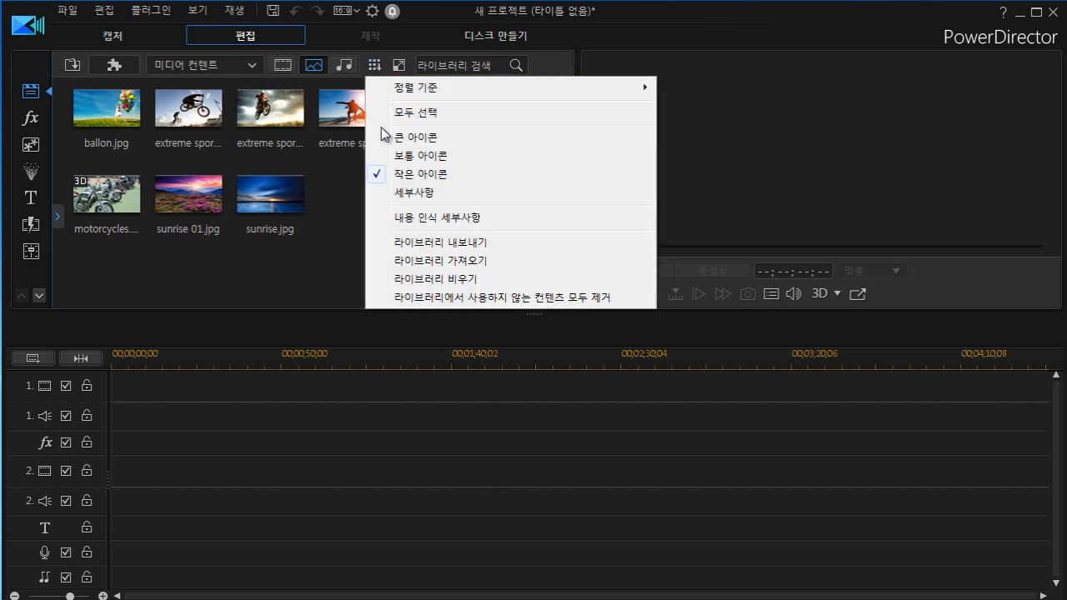
left_click(378, 156)
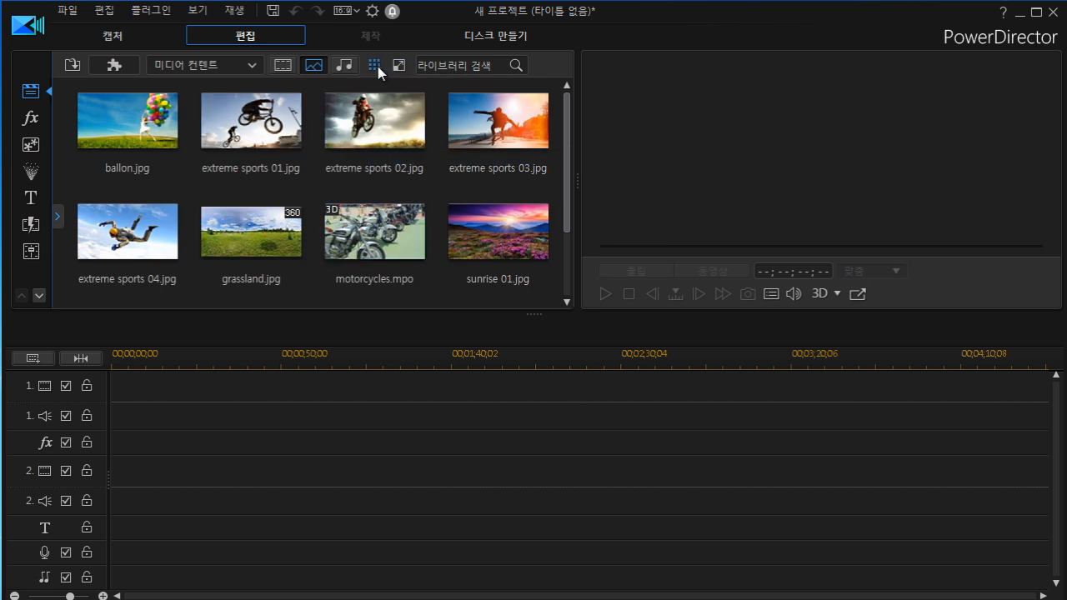
left_click(377, 67)
left_click(388, 172)
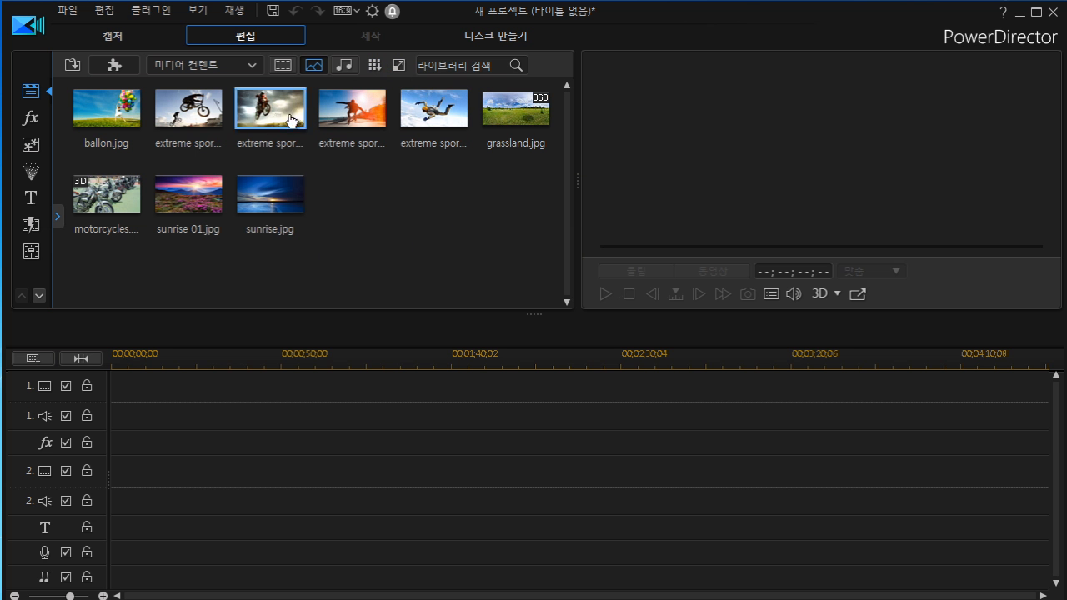
Enlarge the library thumbnails slightly with the thumbnail size slider.
left_click(375, 67)
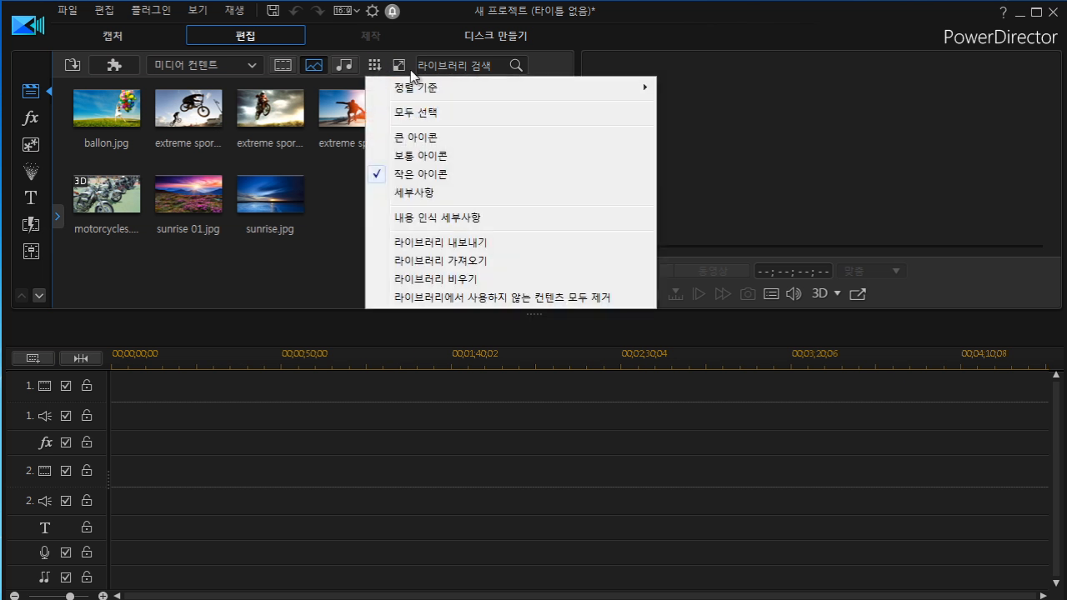
left_click(338, 208)
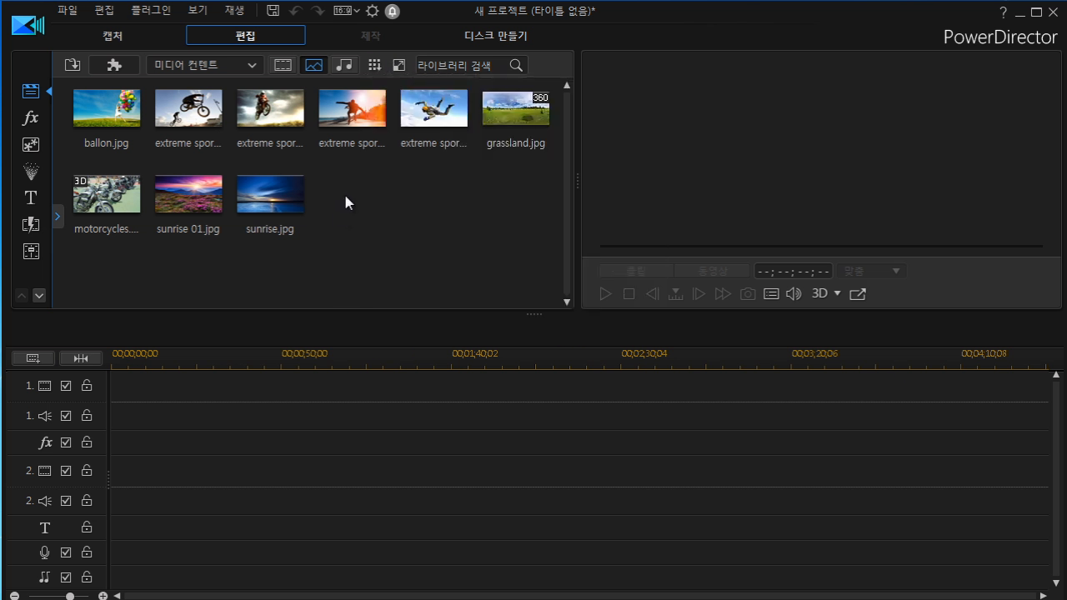
left_click(398, 67)
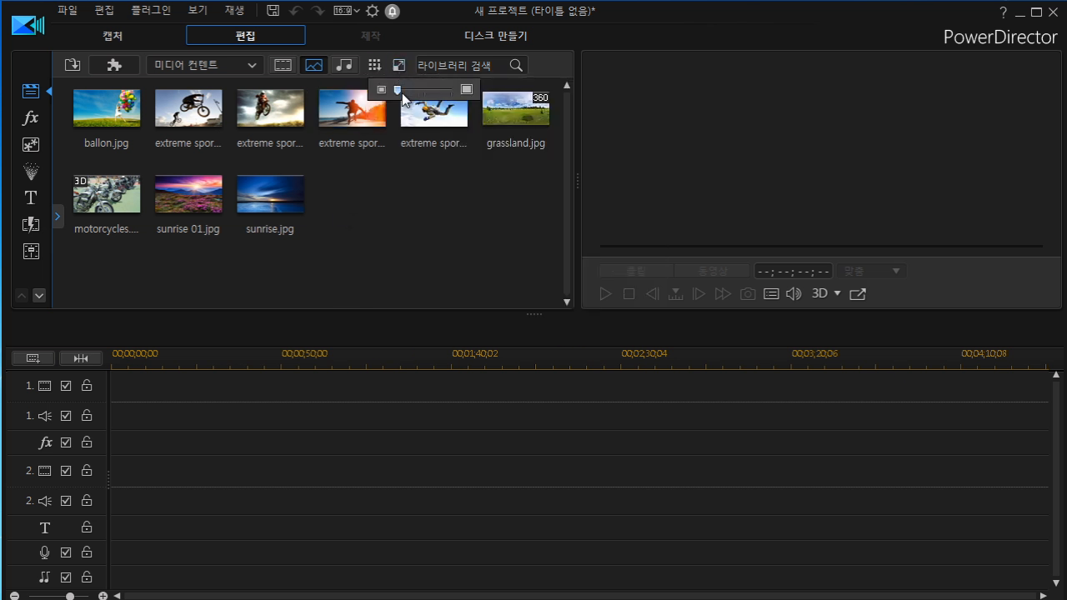
mouse_move(399, 90)
left_mouse_down()
mouse_move(417, 89)
mouse_move(400, 89)
left_mouse_up()
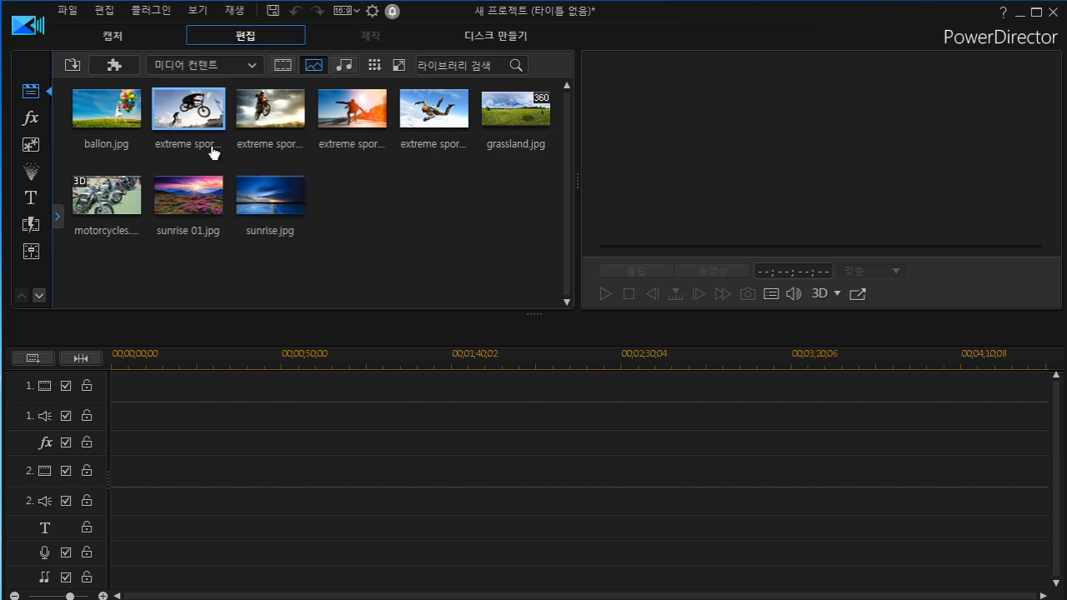
Switch the media library to details view, then back to small icons.
left_click(374, 67)
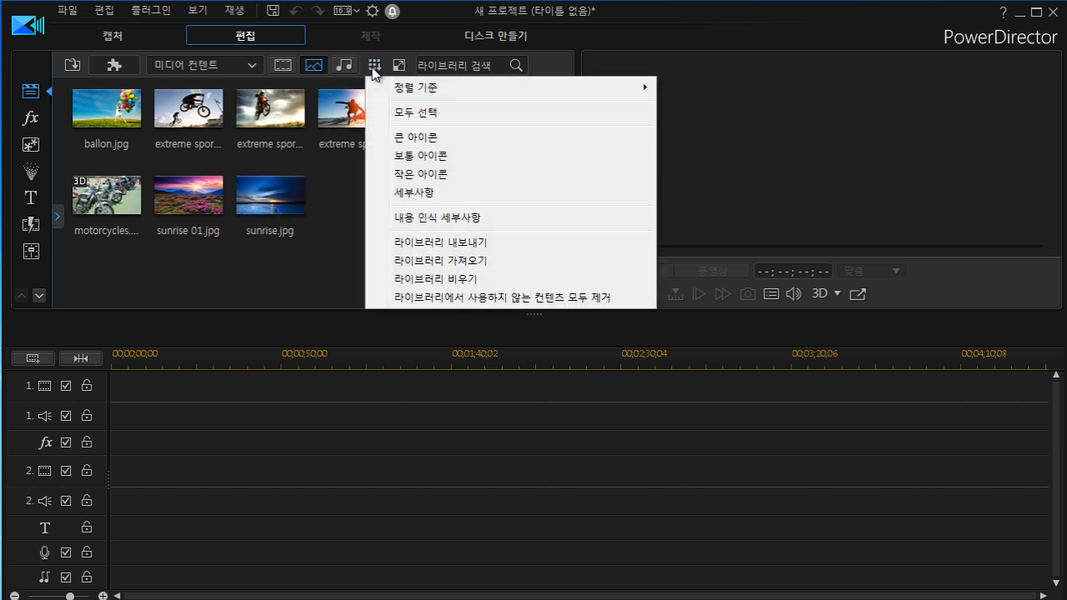
mouse_move(408, 91)
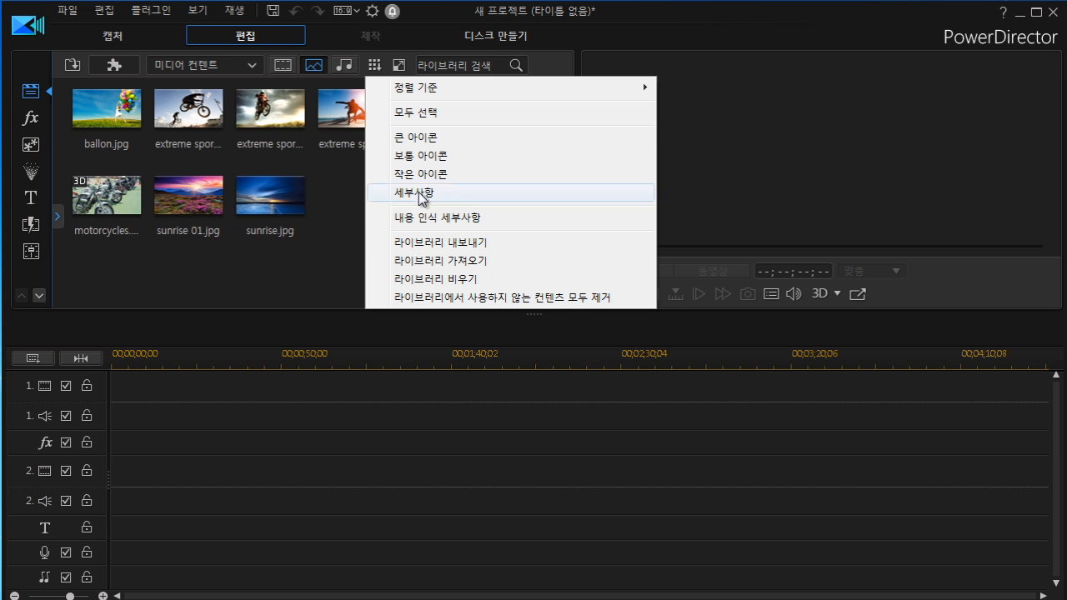
mouse_move(450, 85)
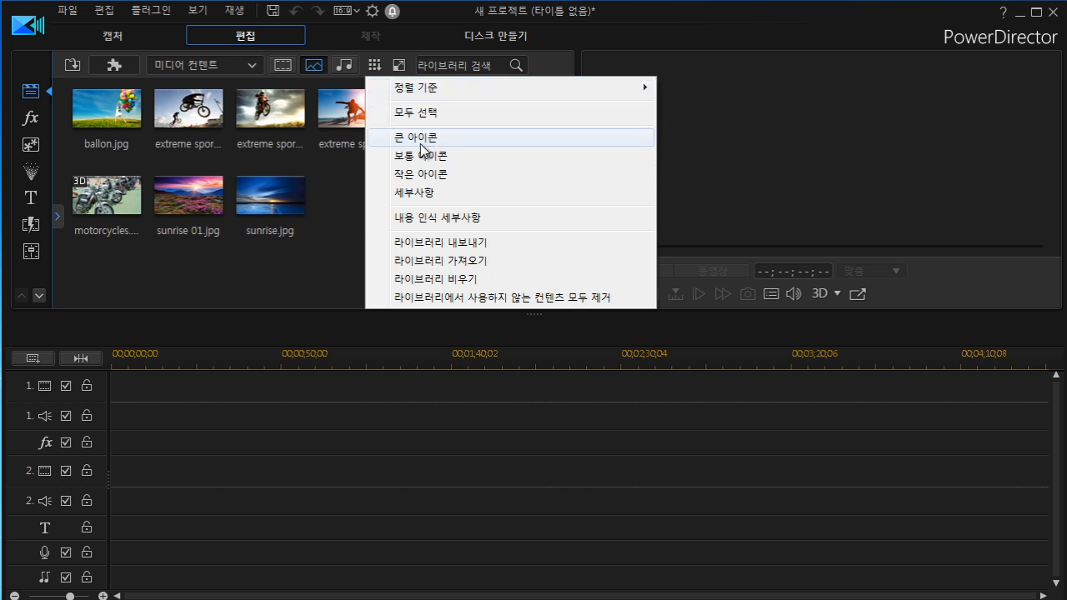
left_click(422, 199)
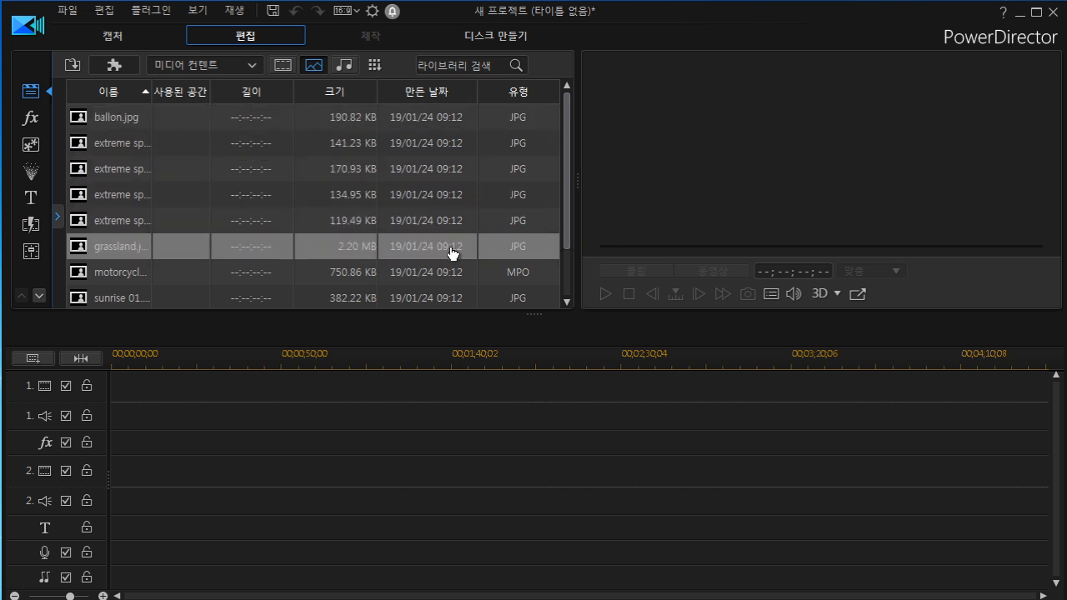
left_click(371, 68)
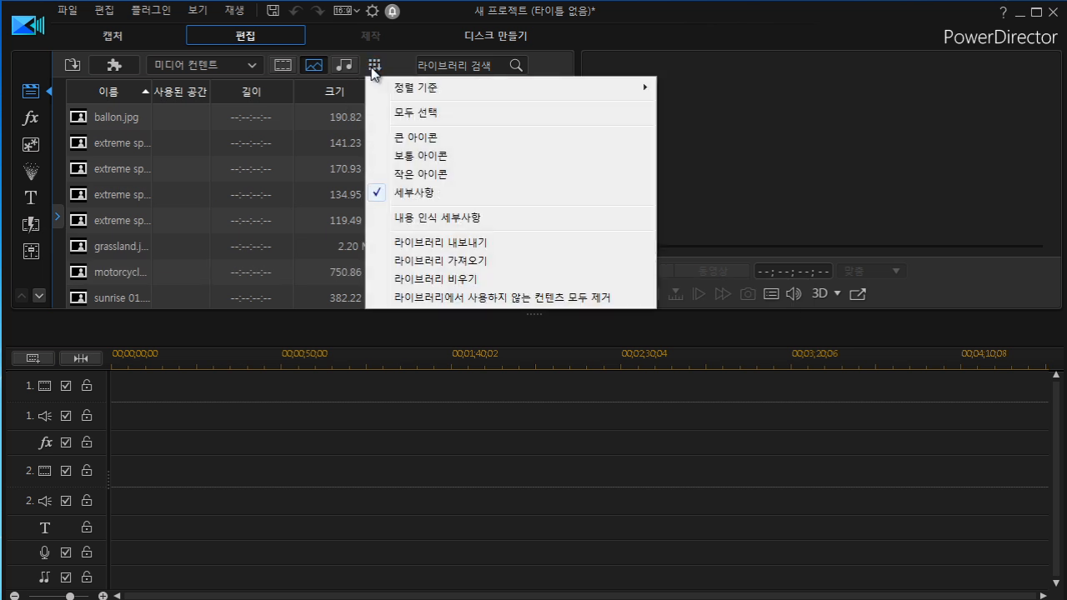
left_click(398, 173)
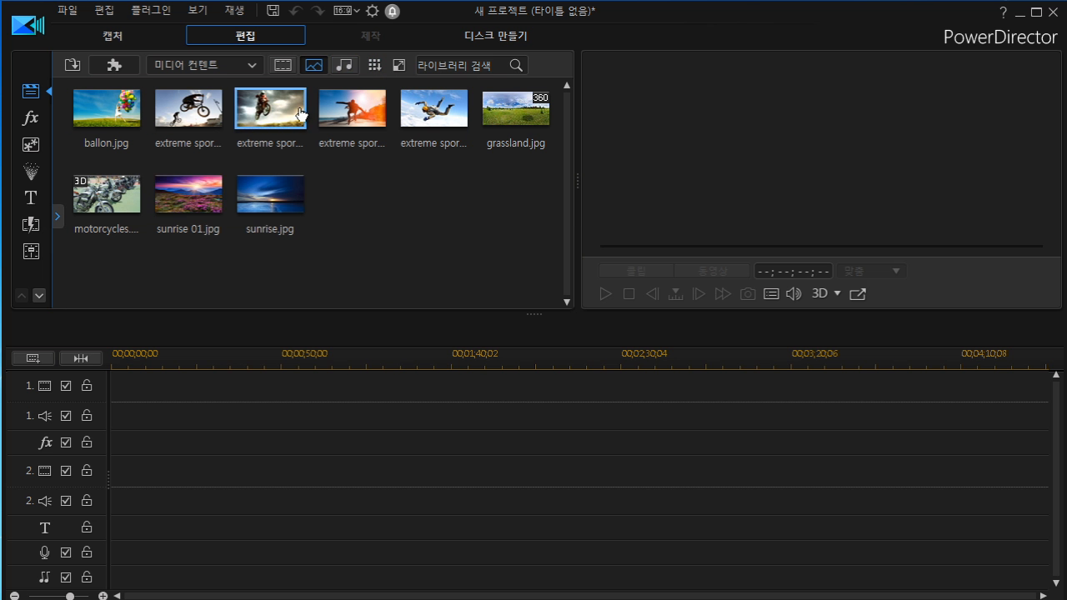
Empty the media library.
left_click(375, 66)
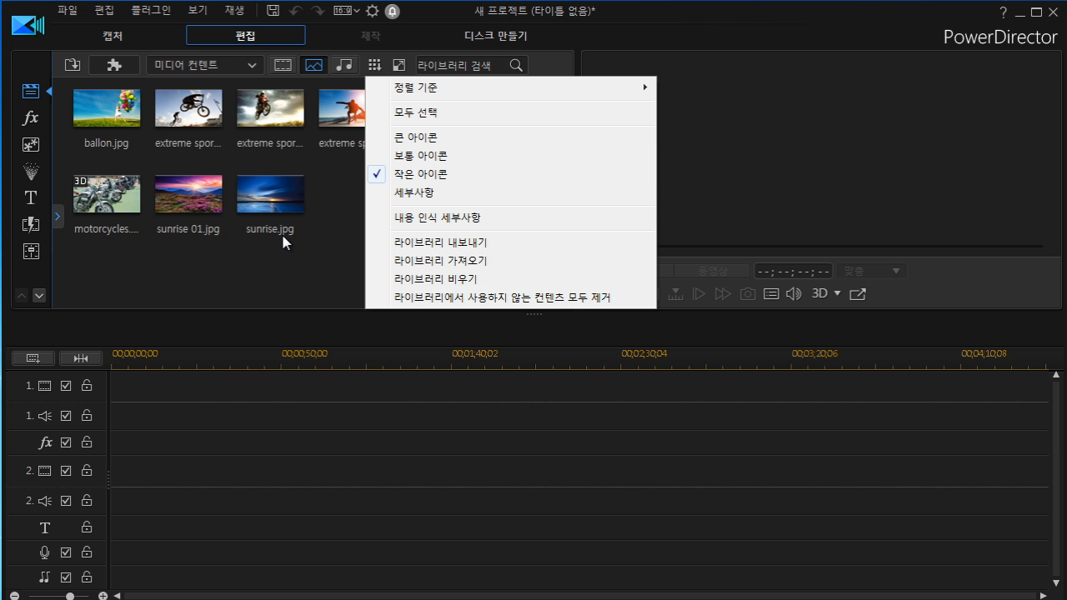
left_click(421, 279)
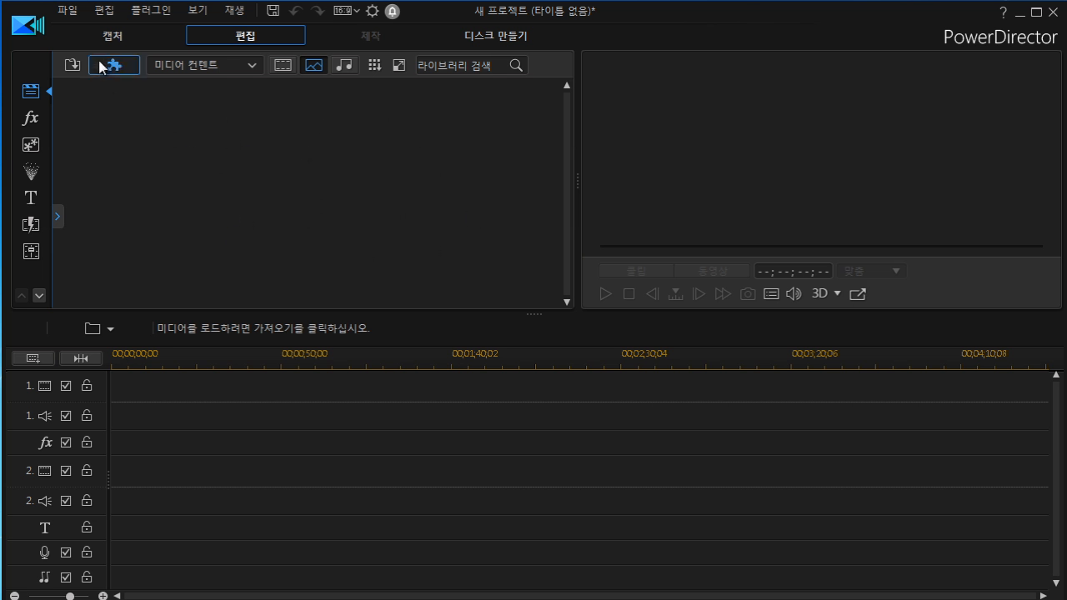
Start a new project without saving changes to the current one.
left_click(67, 11)
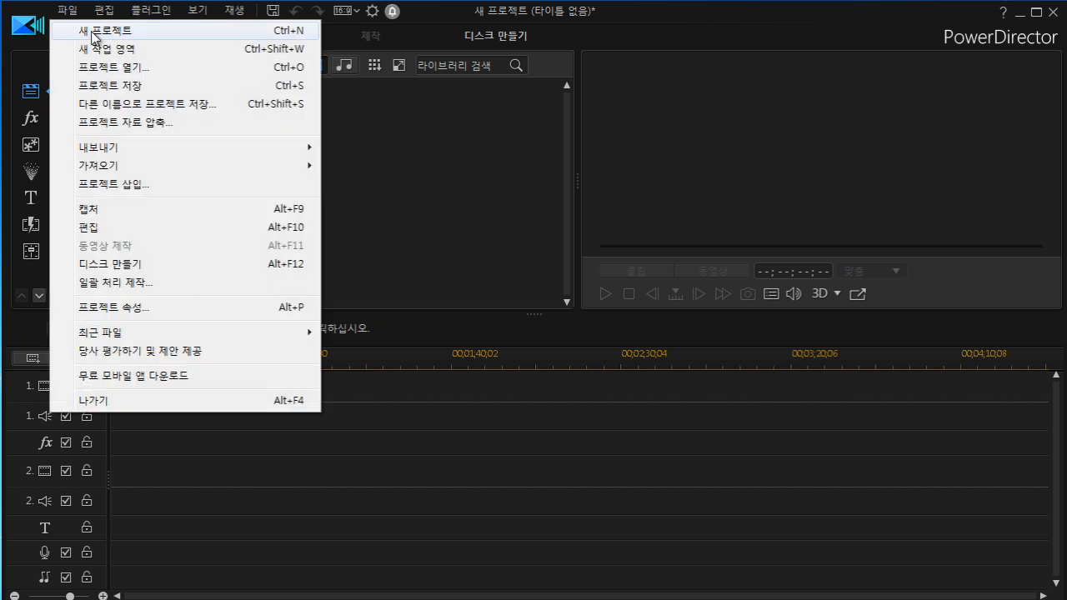
left_click(94, 36)
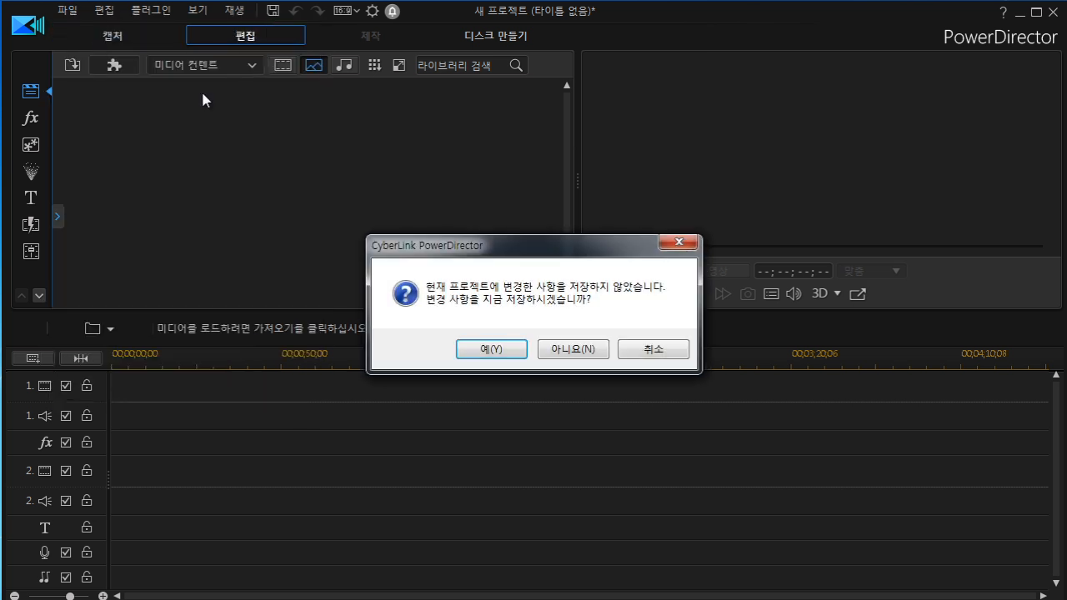
left_click(573, 349)
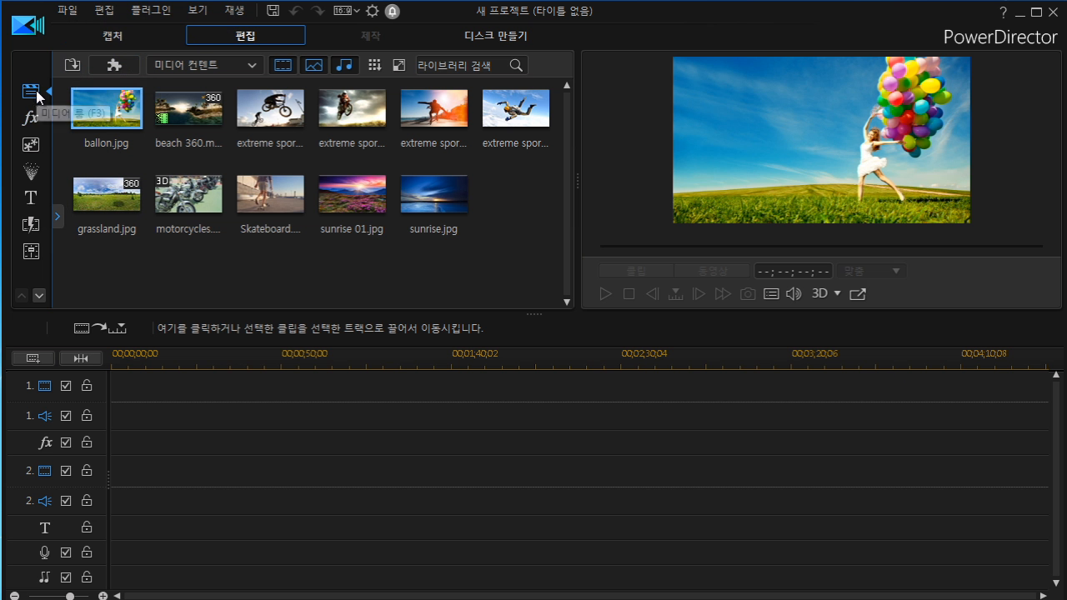
Import the photo hai-3347787 into the media library as a media file.
left_click(75, 66)
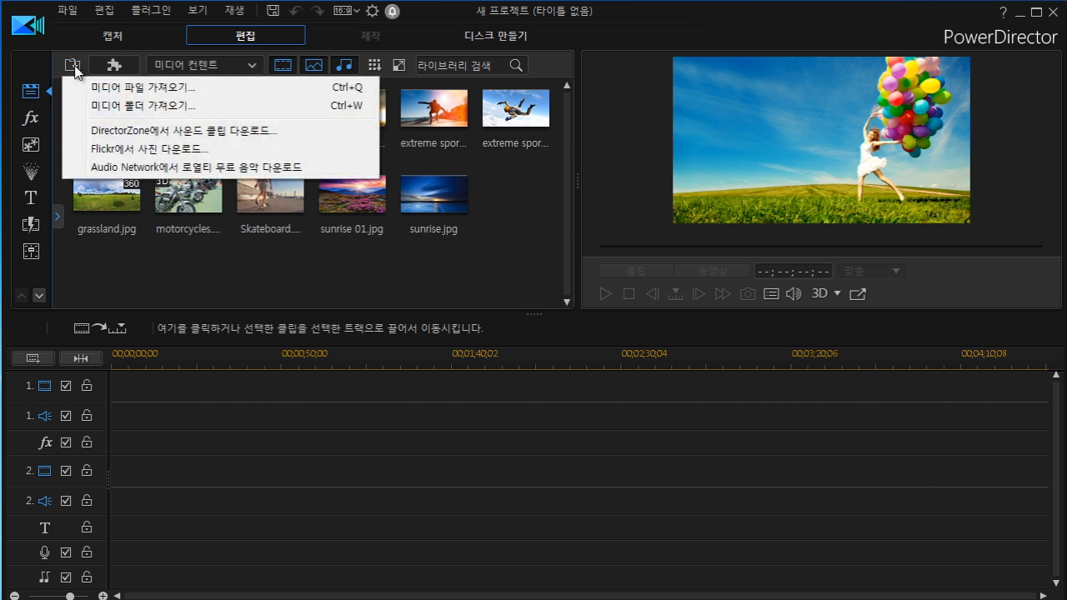
left_click(131, 94)
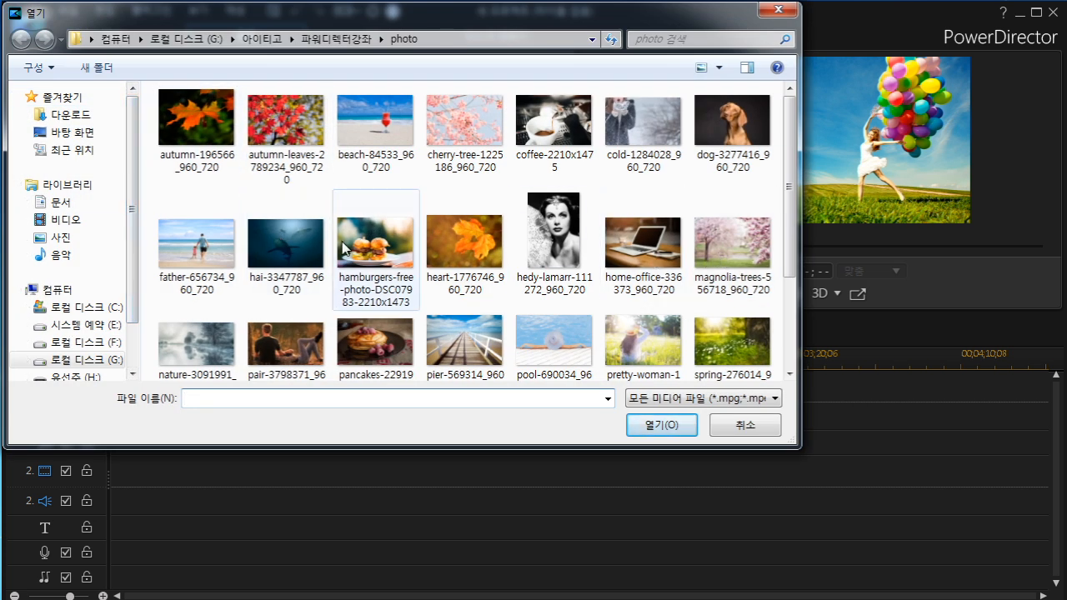
left_click(286, 243)
left_click(662, 425)
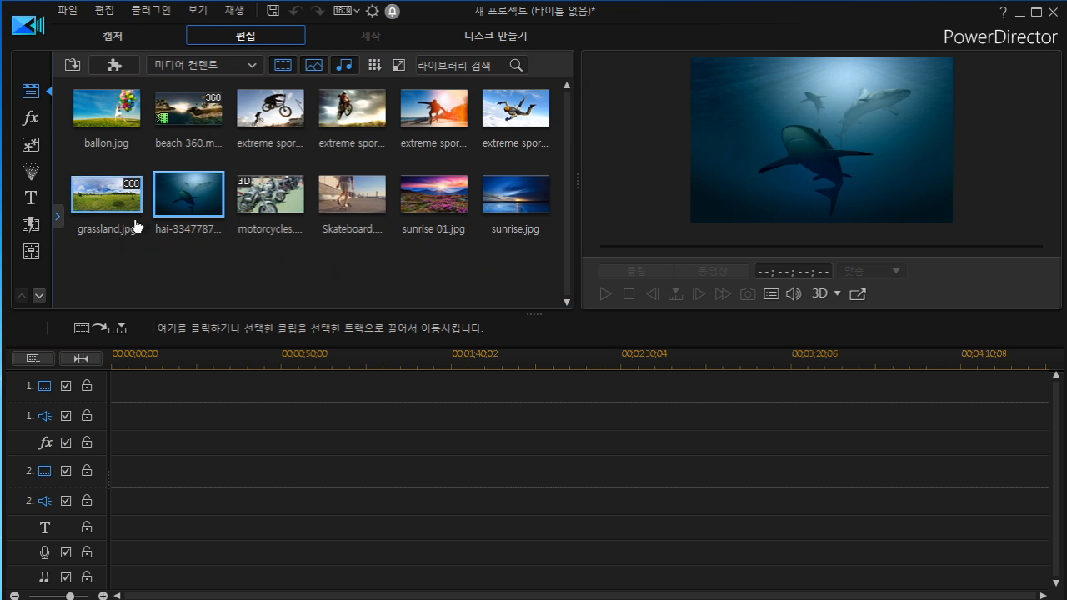
Switch the library content to Background Music (배경 음악).
left_click(72, 66)
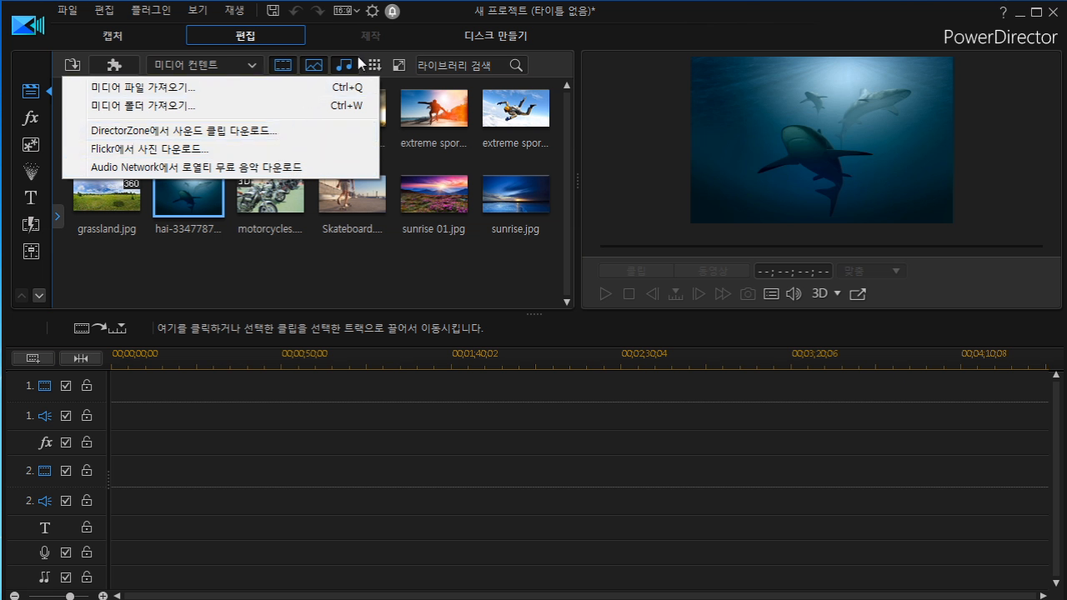
left_click(251, 65)
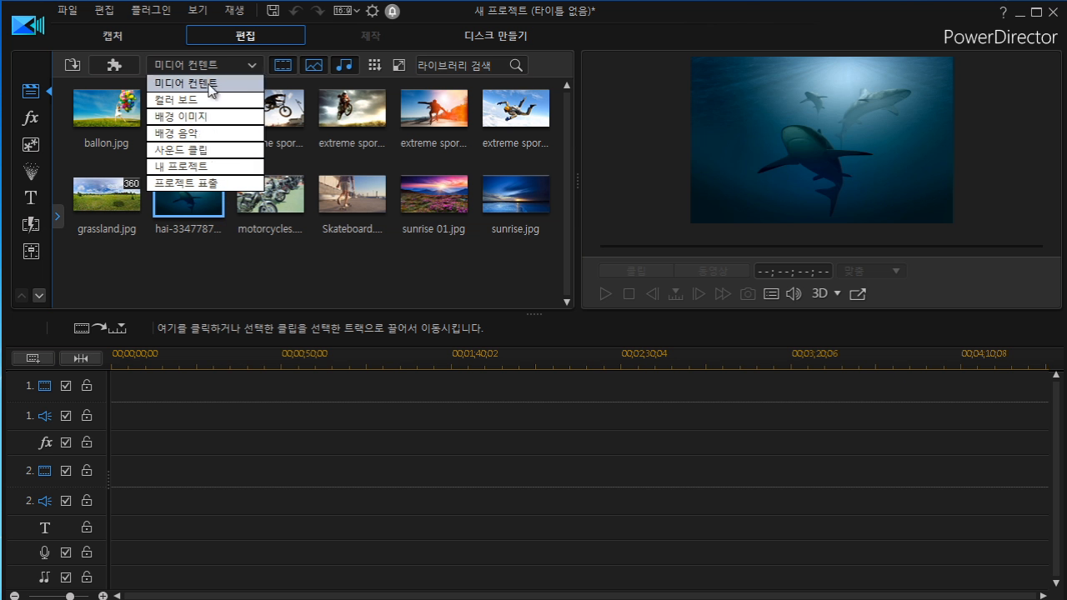
left_click(210, 138)
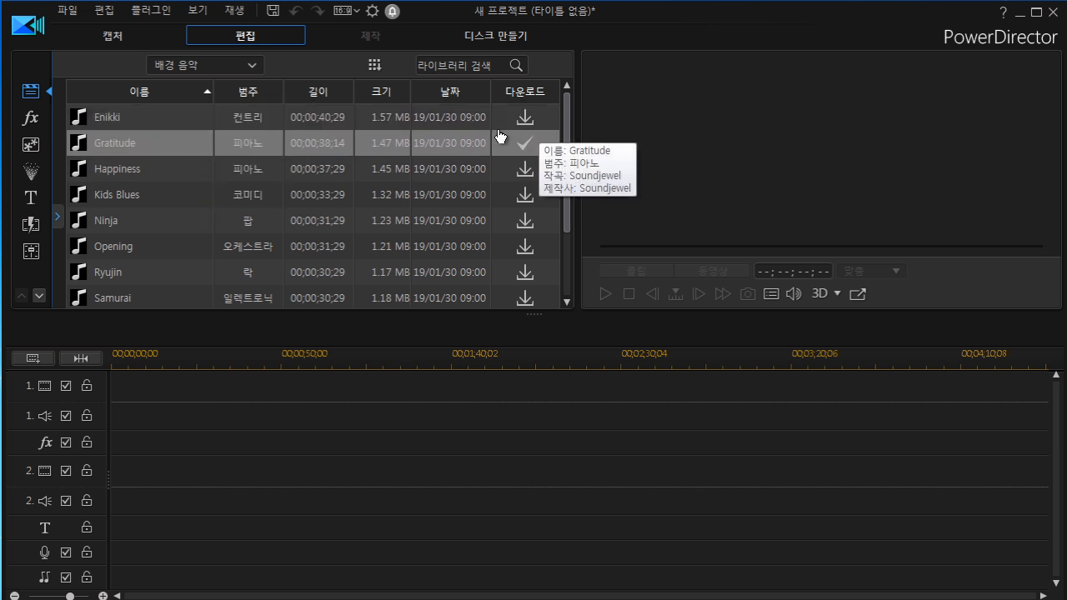
Preview the Gratitude and Happiness background music tracks.
left_click(121, 149)
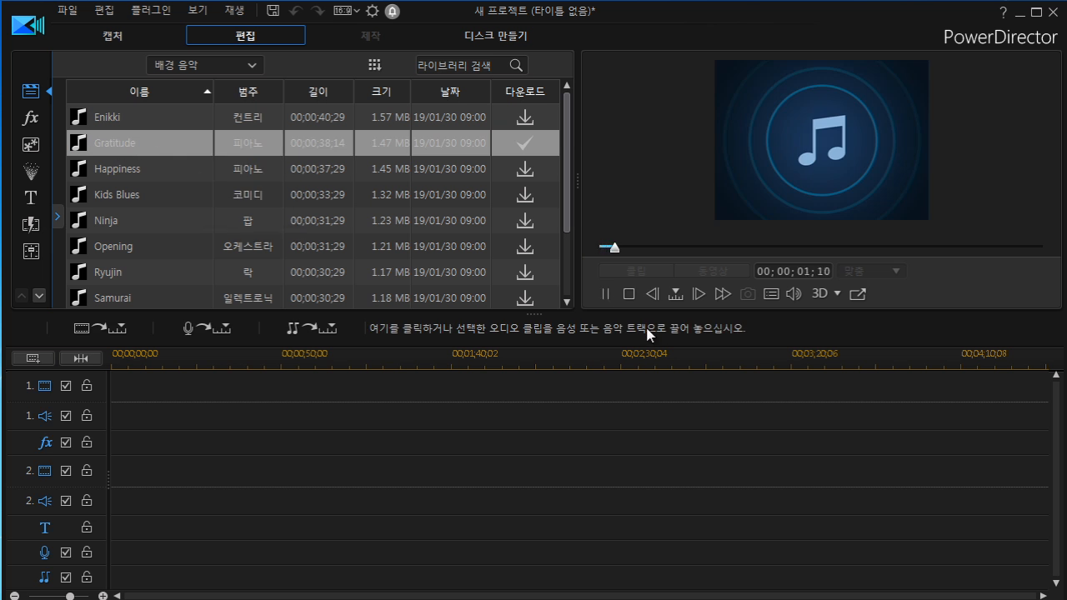
left_click(607, 293)
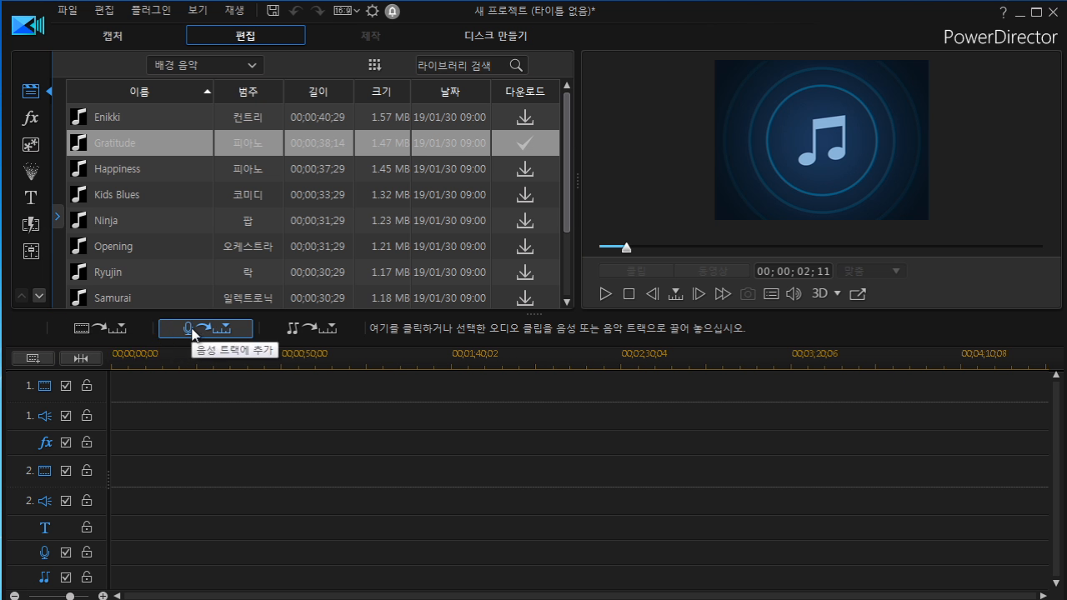
double_click(126, 175)
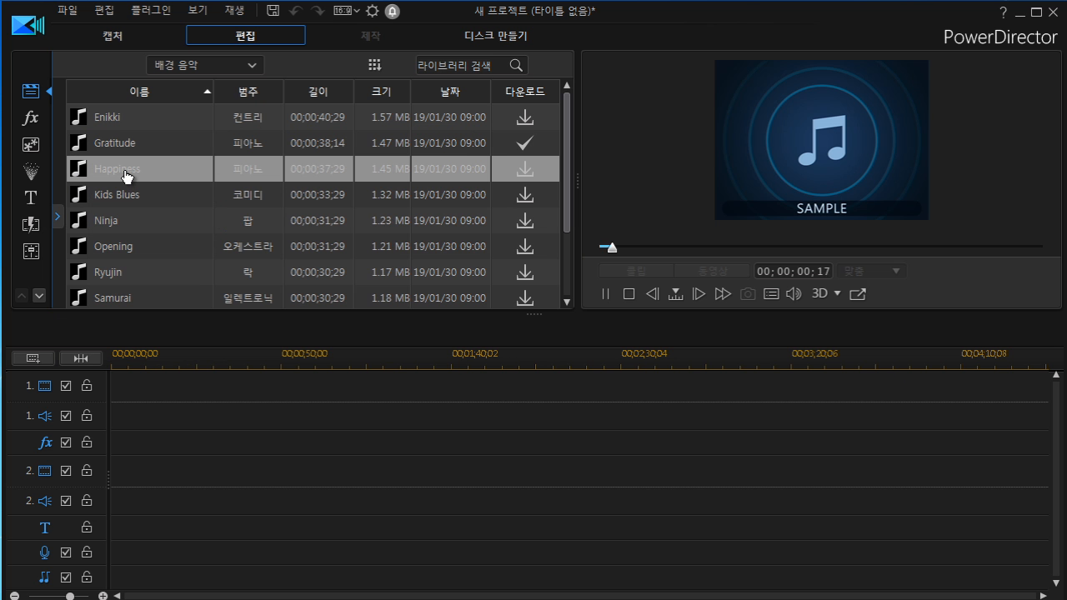
left_click(608, 295)
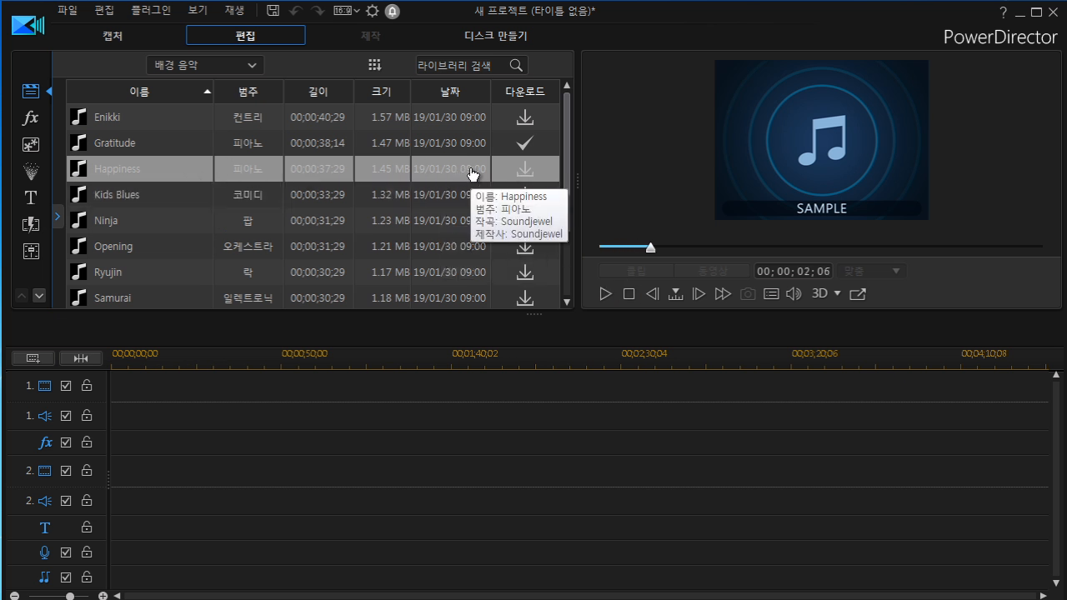
Download the Happiness track and insert it into the first audio track of the timeline.
left_click(525, 171)
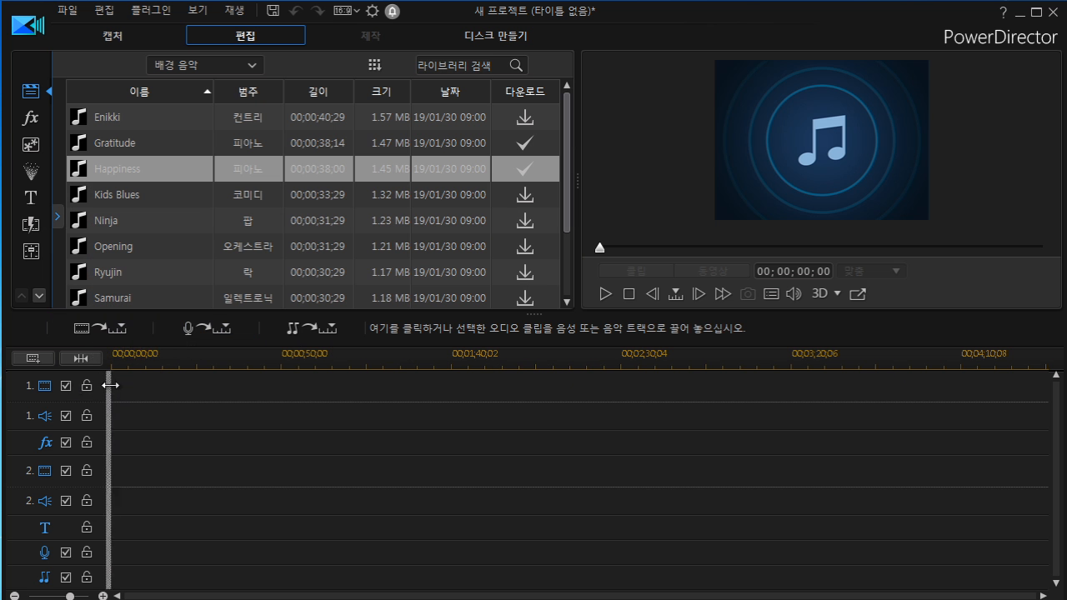
left_click(114, 330)
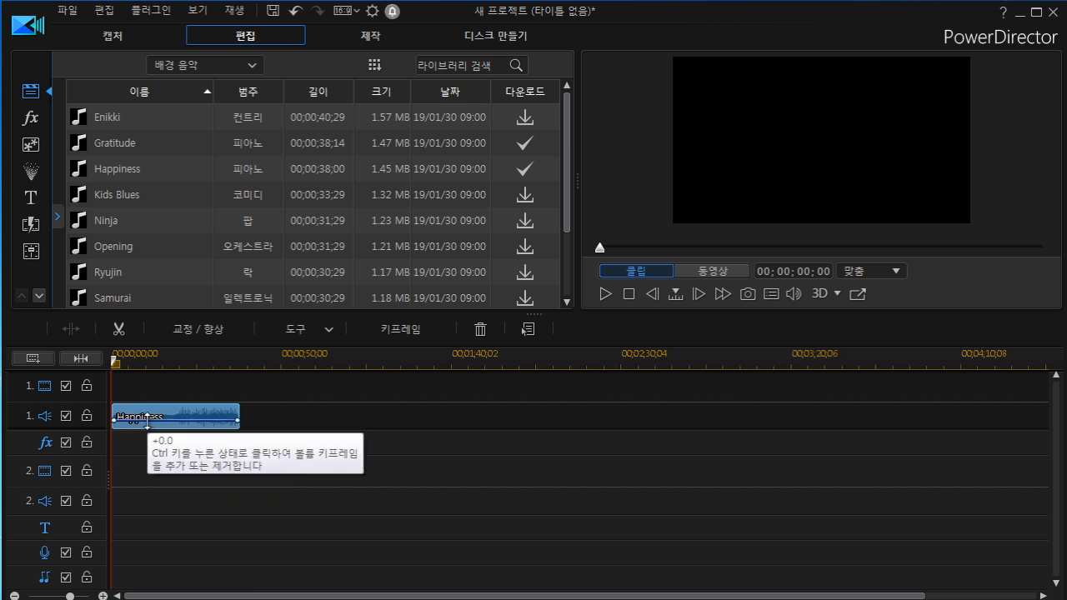
Insert the Gratitude track into the music track of the timeline.
left_click(177, 148)
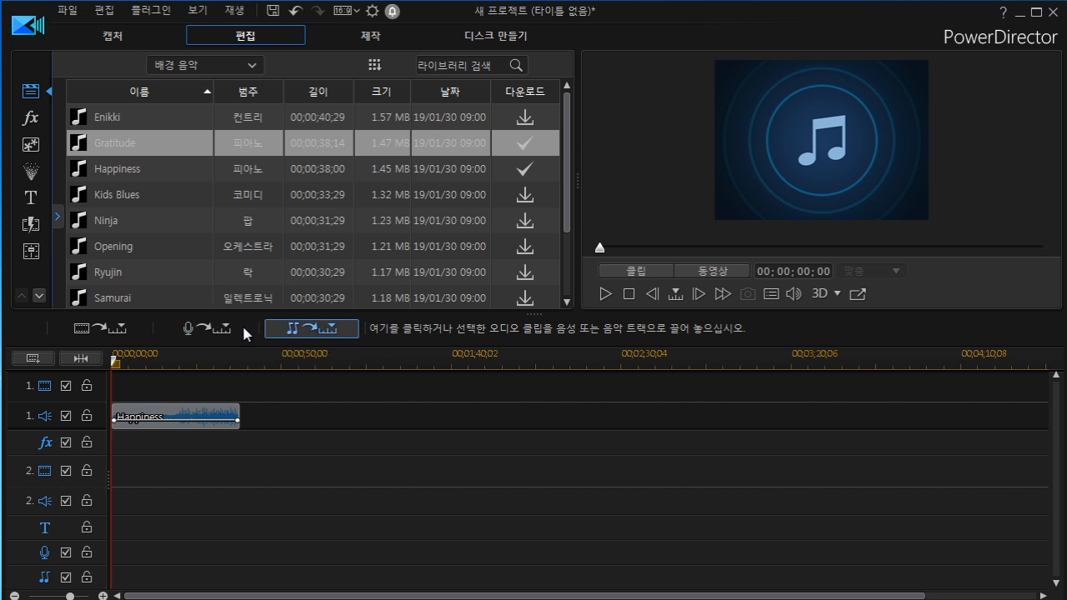
left_click(308, 328)
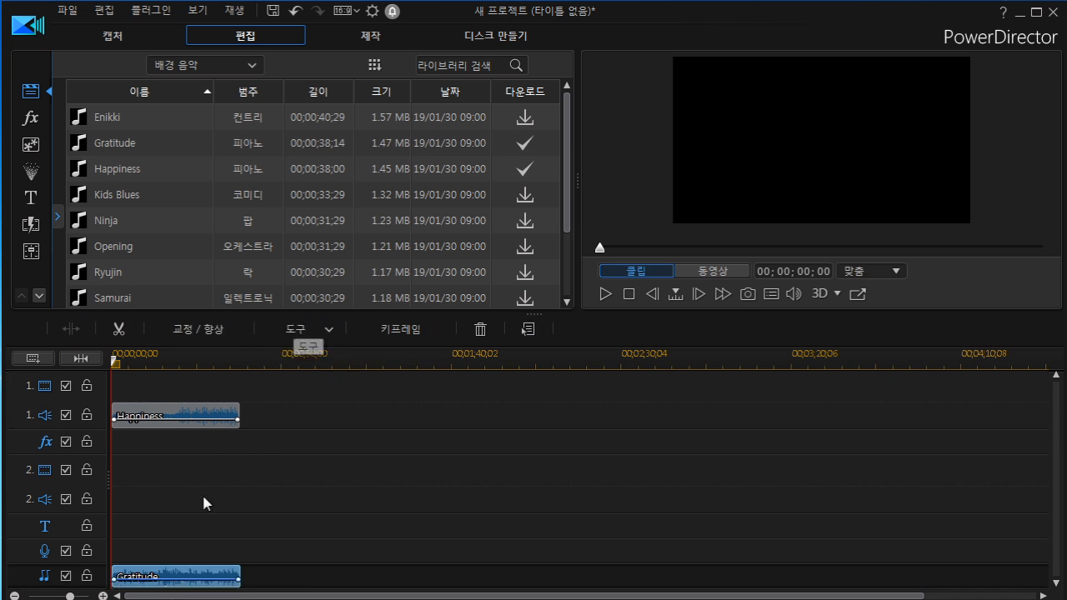
Delete the Happiness and Gratitude clips from the timeline.
left_click(223, 414)
key("Delete")
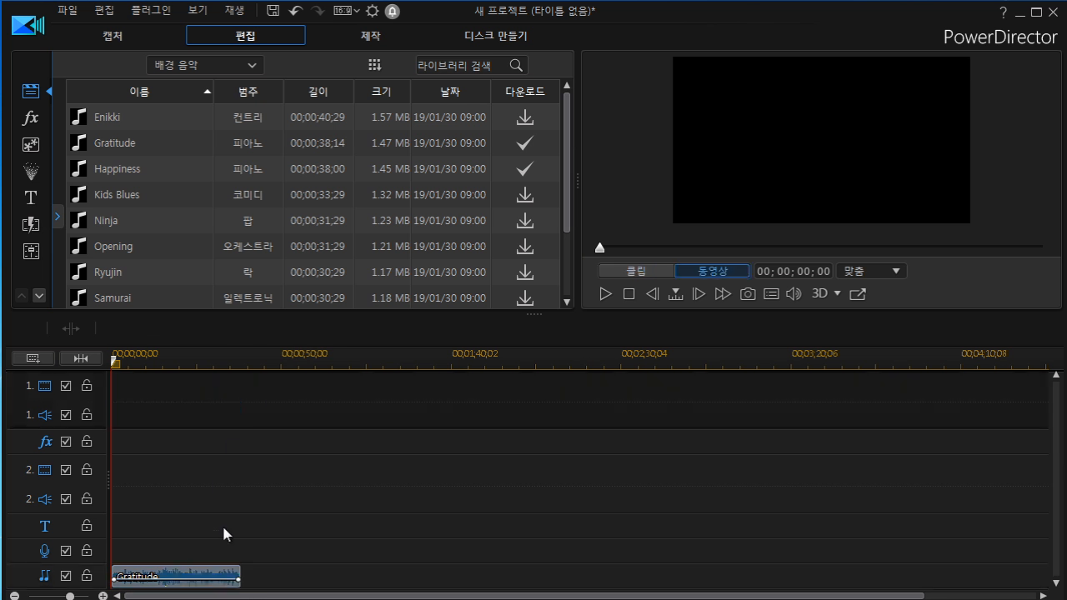
left_click(208, 576)
key("Delete")
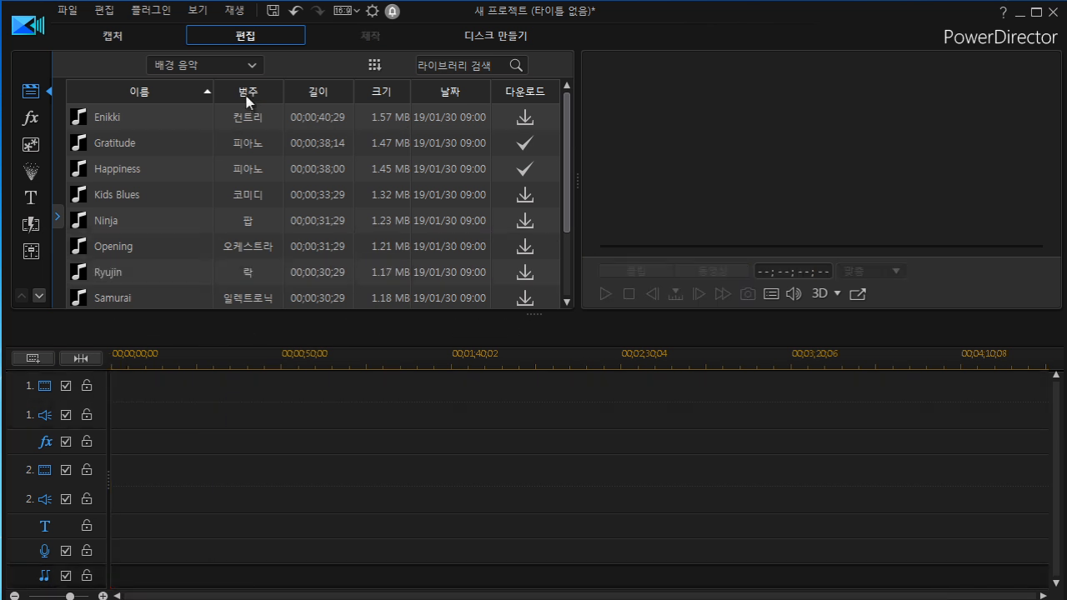
Switch the library to Sound Clips and preview the Alarm clock sound.
left_click(252, 67)
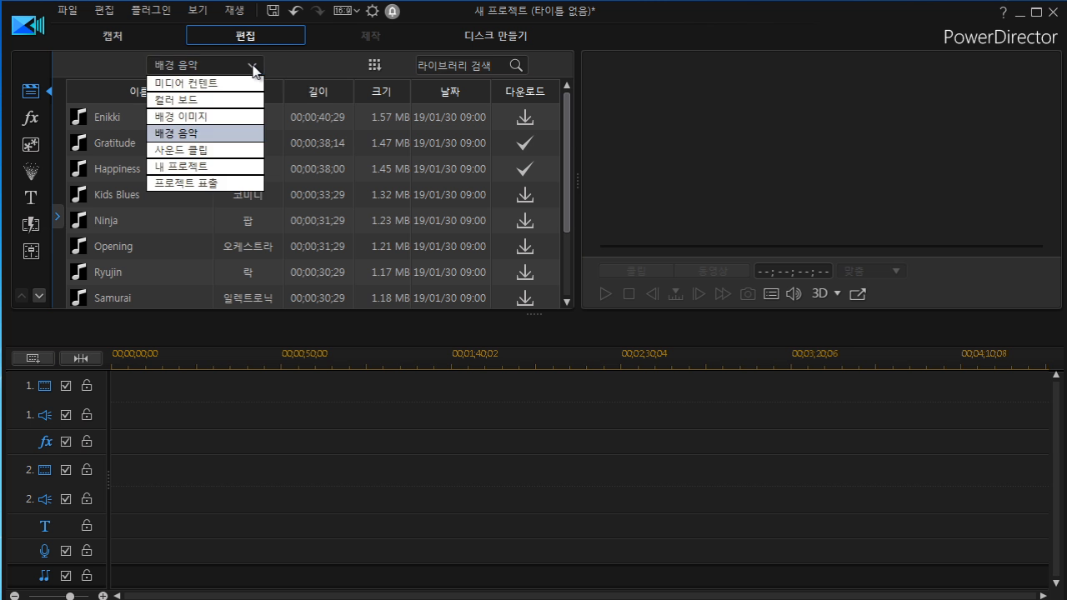
left_click(205, 152)
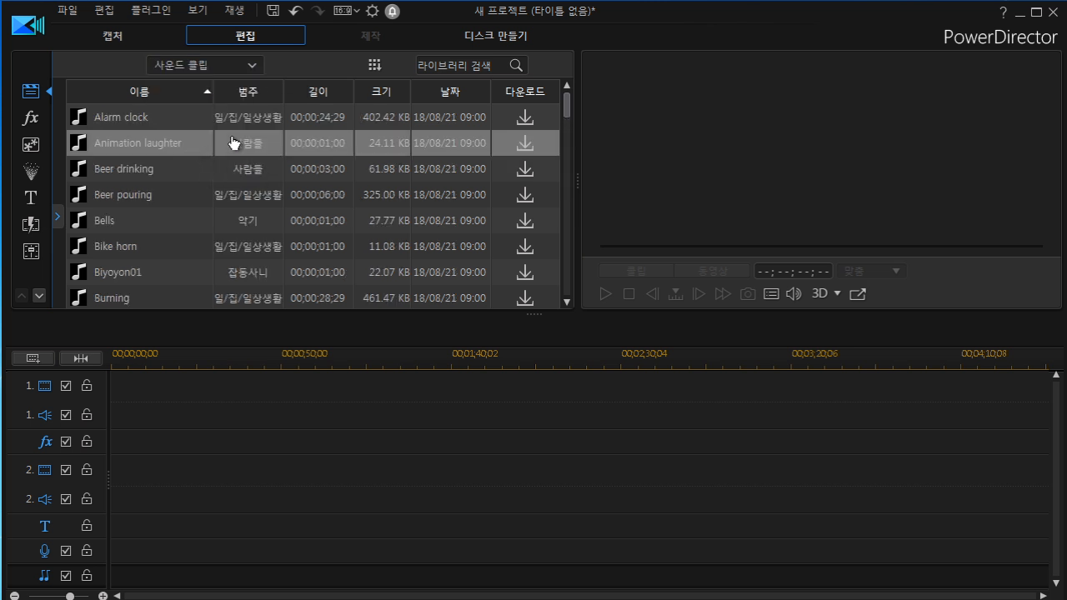
left_click(133, 123)
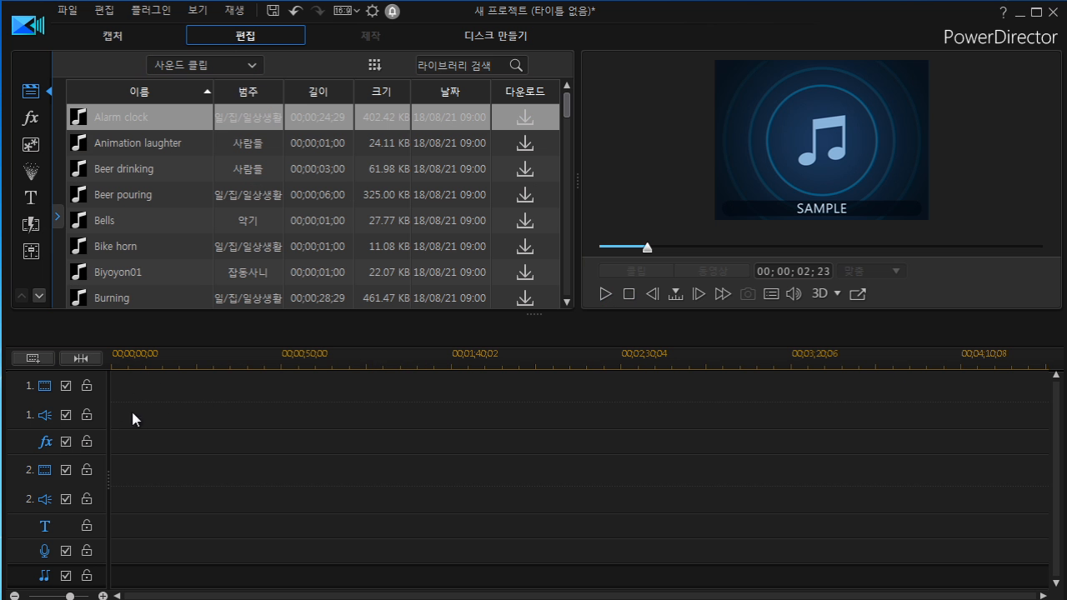
Return to the Media Content library and examine the available media import options.
left_click(252, 67)
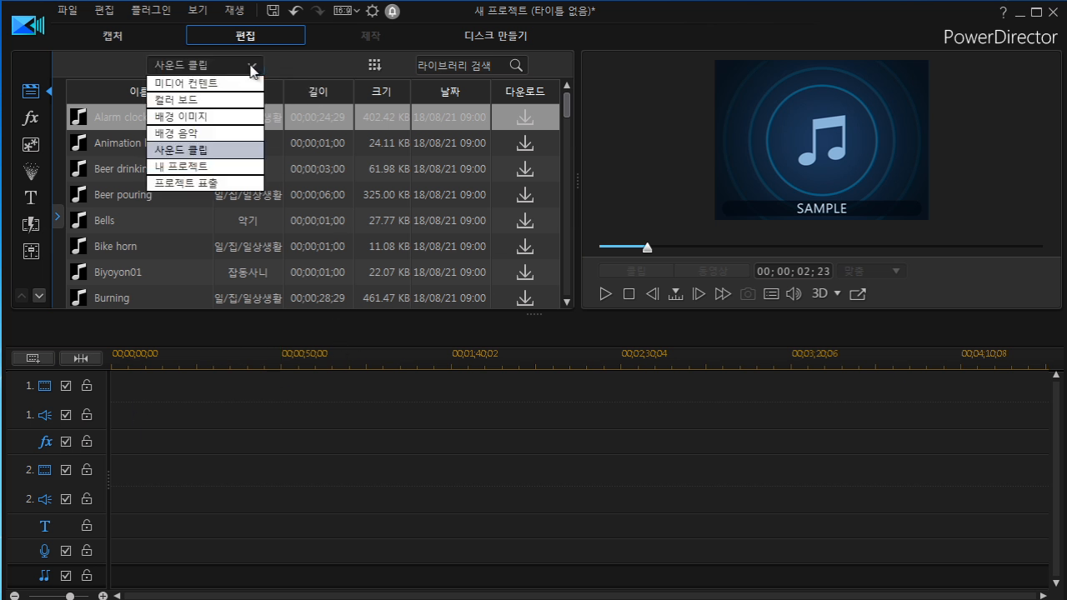
left_click(195, 87)
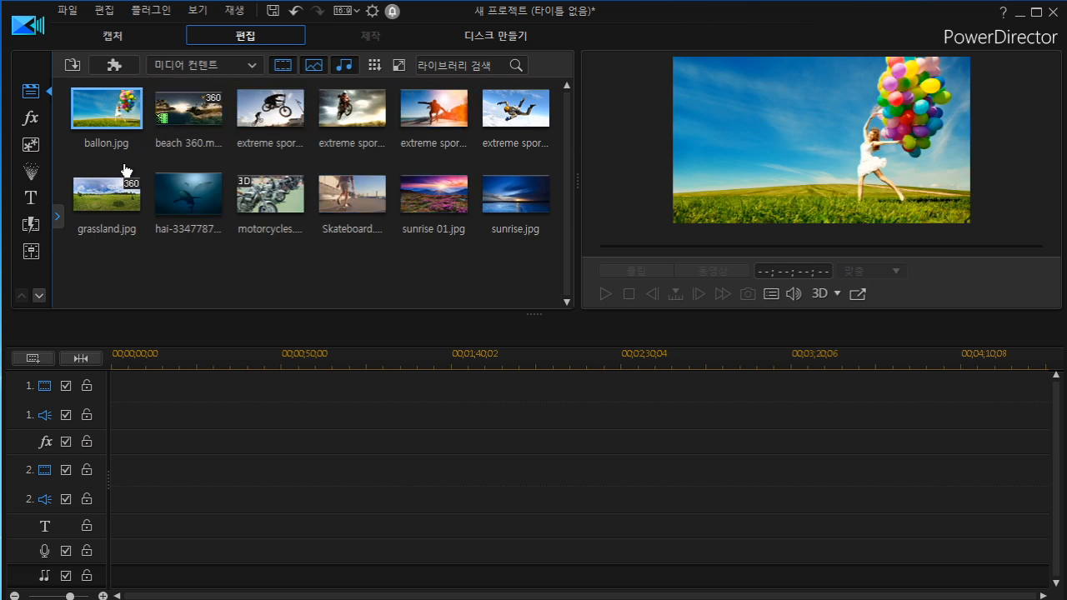
left_click(255, 72)
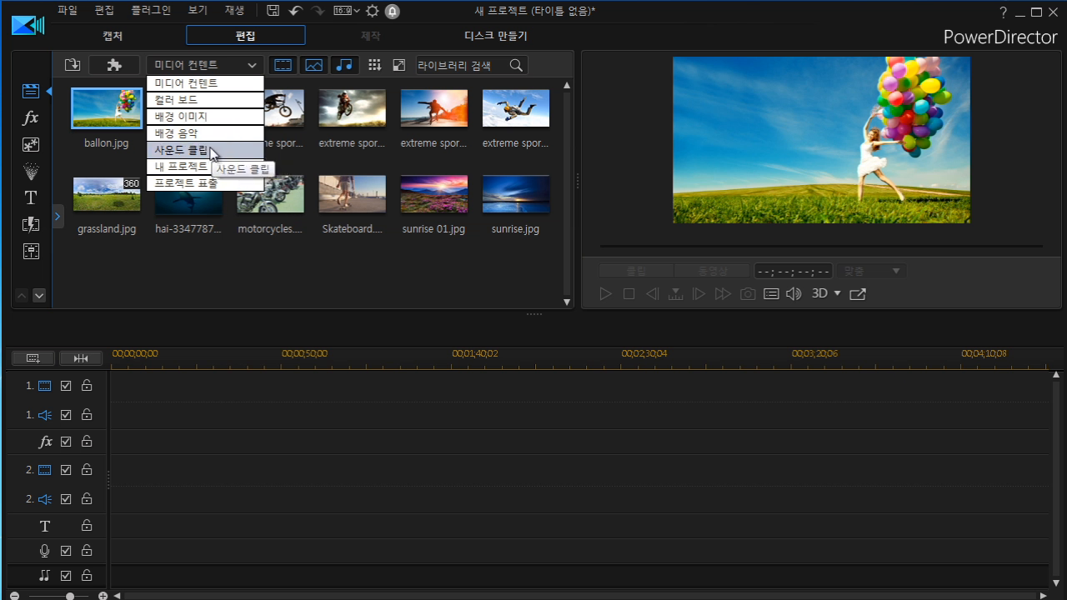
left_click(217, 251)
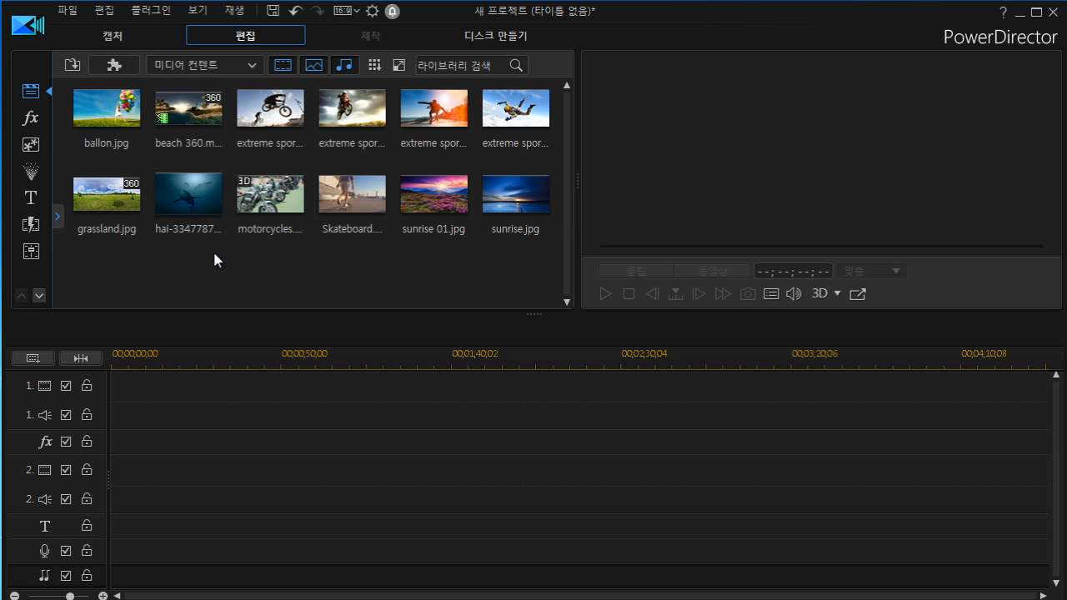
left_click(191, 210)
left_click(72, 65)
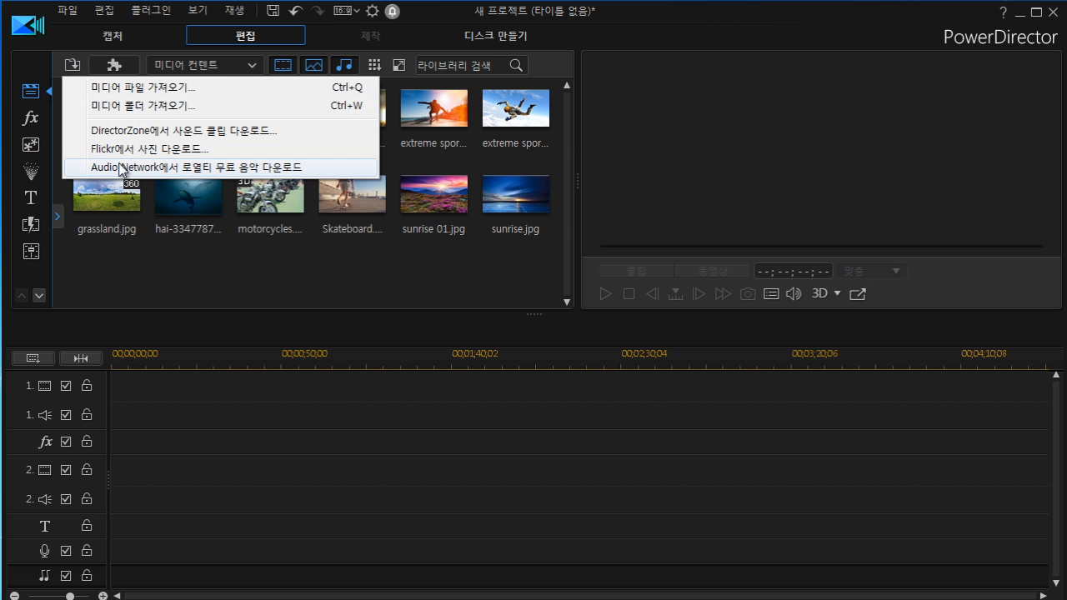
left_click(174, 263)
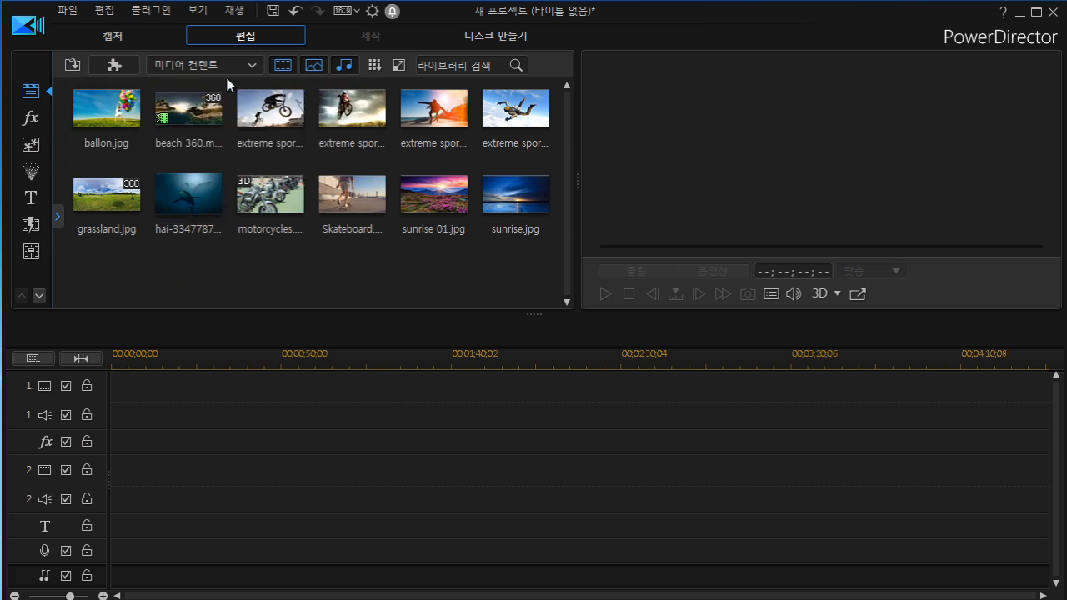
Switch to Color Boards and place the 116,204,250 color board at the start of the first video track.
left_click(250, 65)
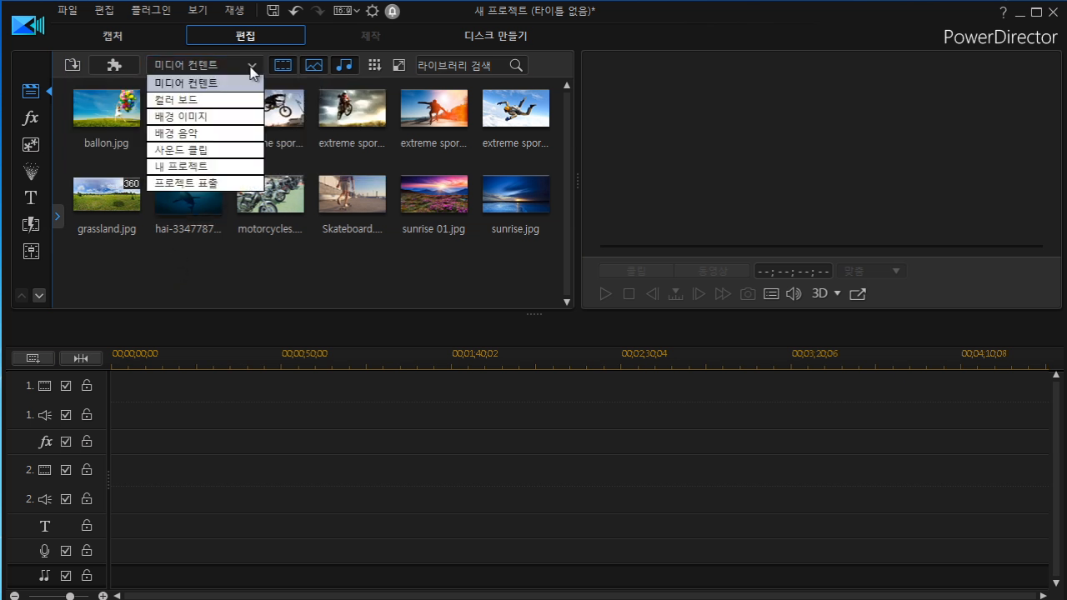
left_click(202, 100)
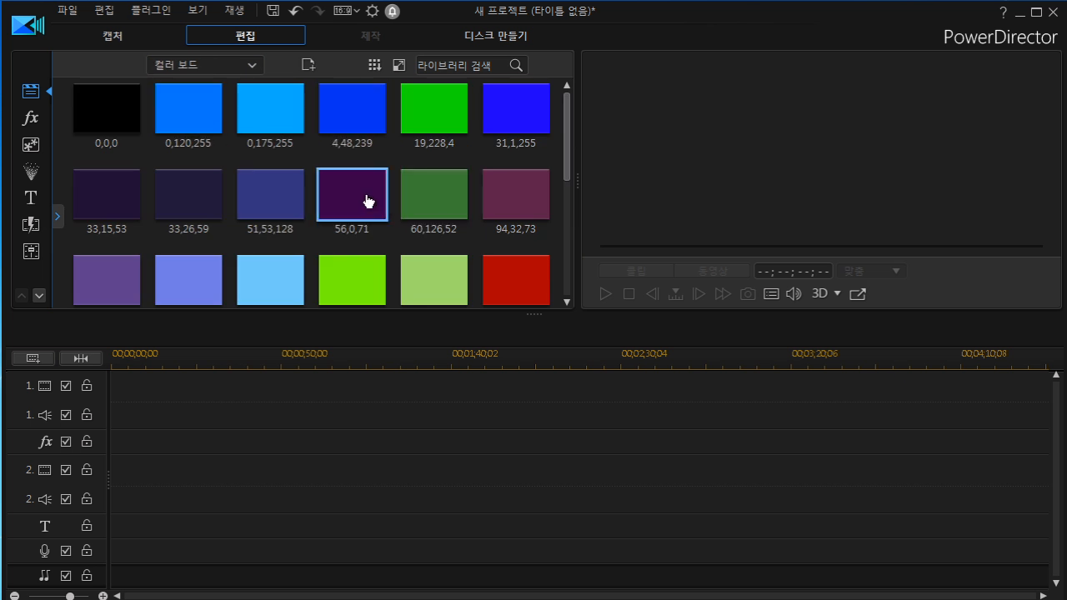
left_click_drag(286, 274, 119, 384)
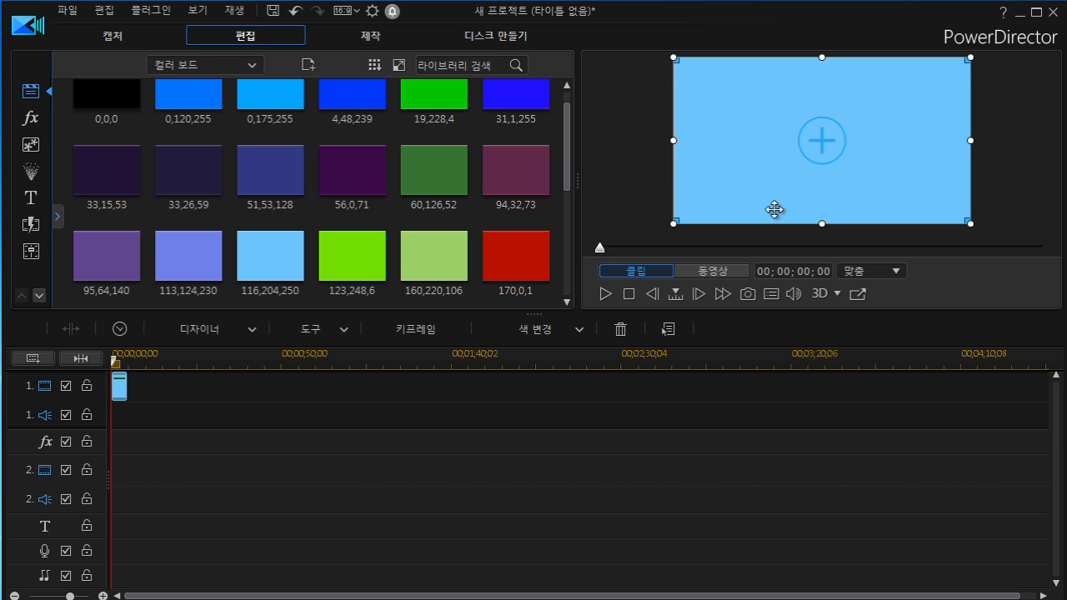
Switch to Background Images and add Technology.jpg to the first video track after the color board.
left_click(253, 67)
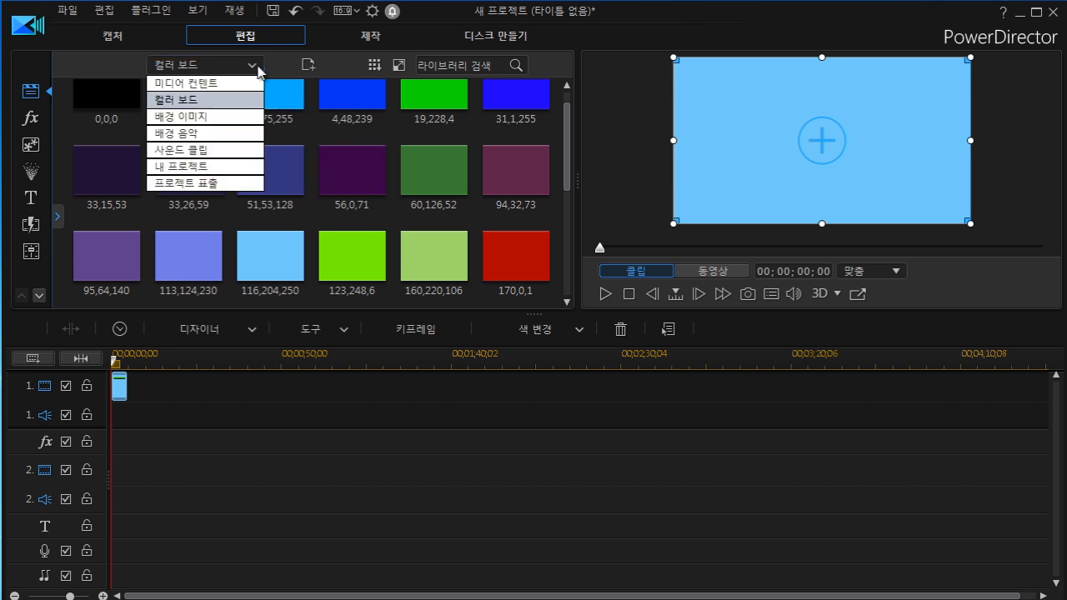
left_click(219, 120)
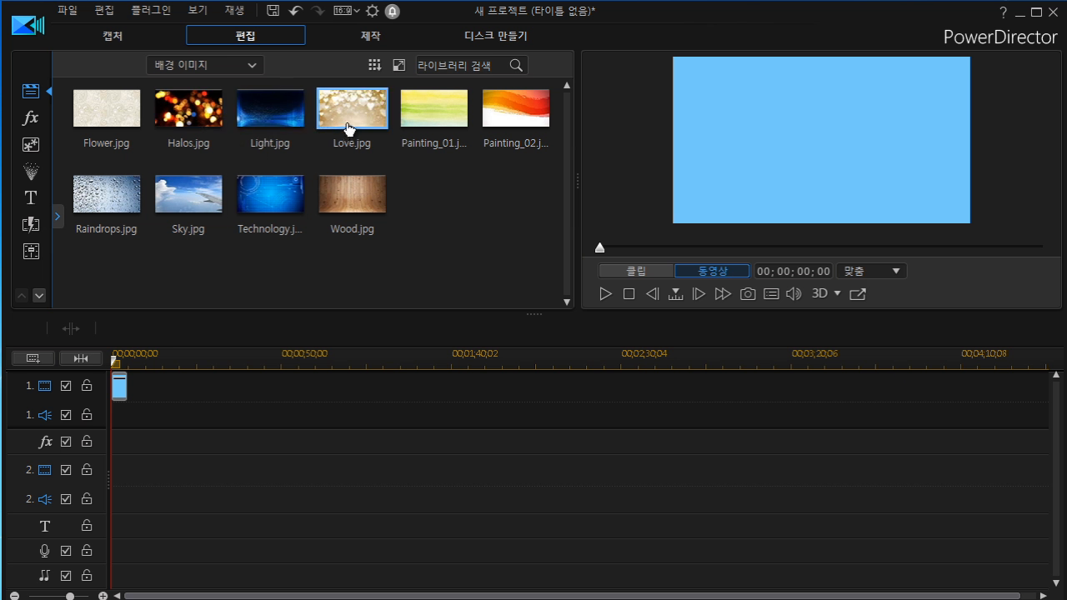
left_click_drag(293, 204, 126, 393)
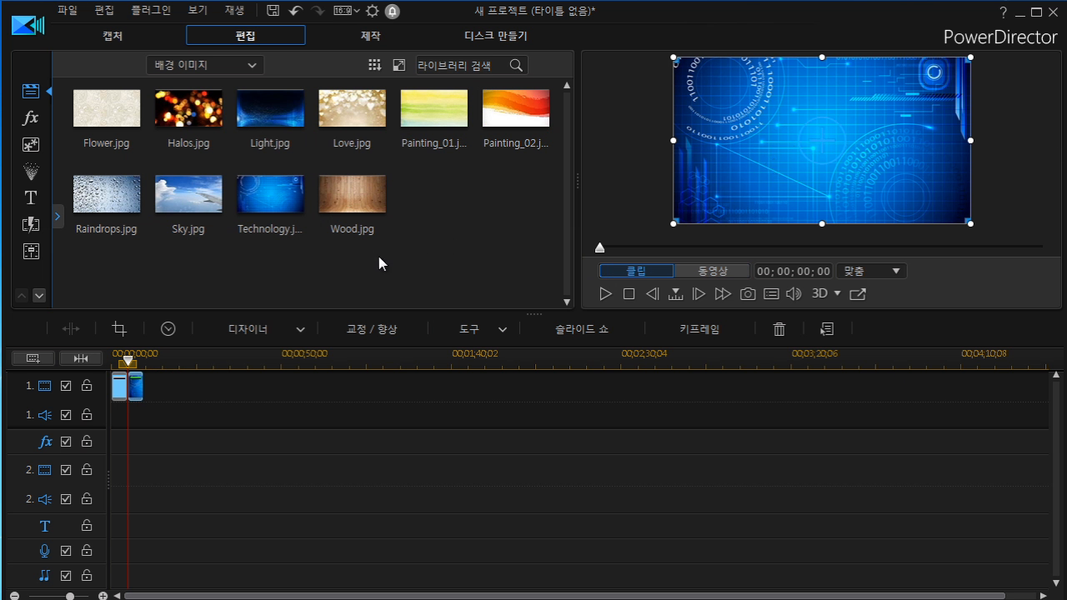
Switch back to Media Content and delete the color board and Technology clips from the timeline.
left_click(253, 63)
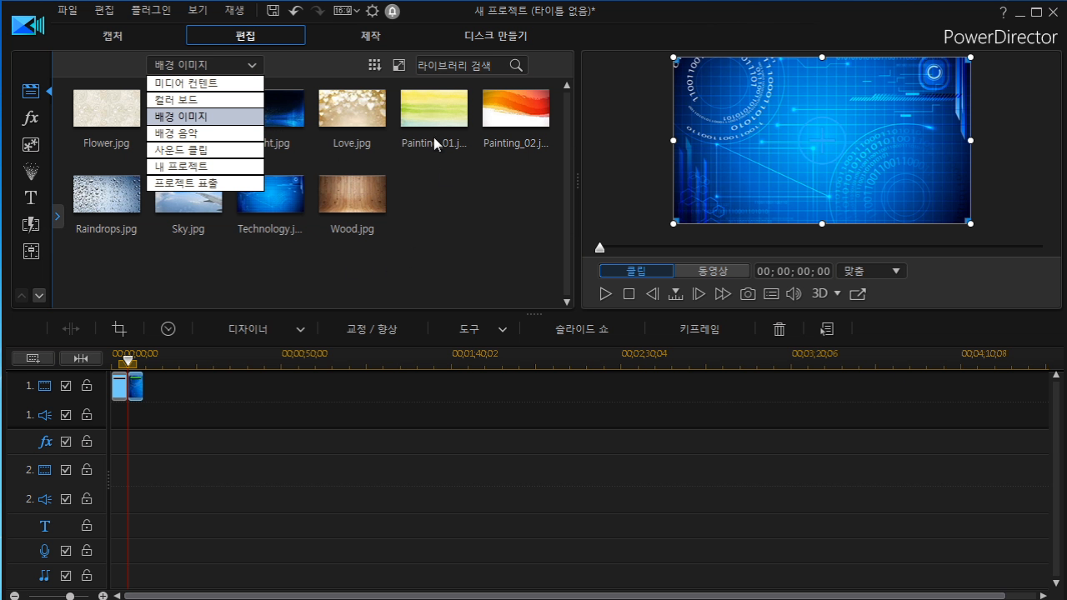
left_click(259, 258)
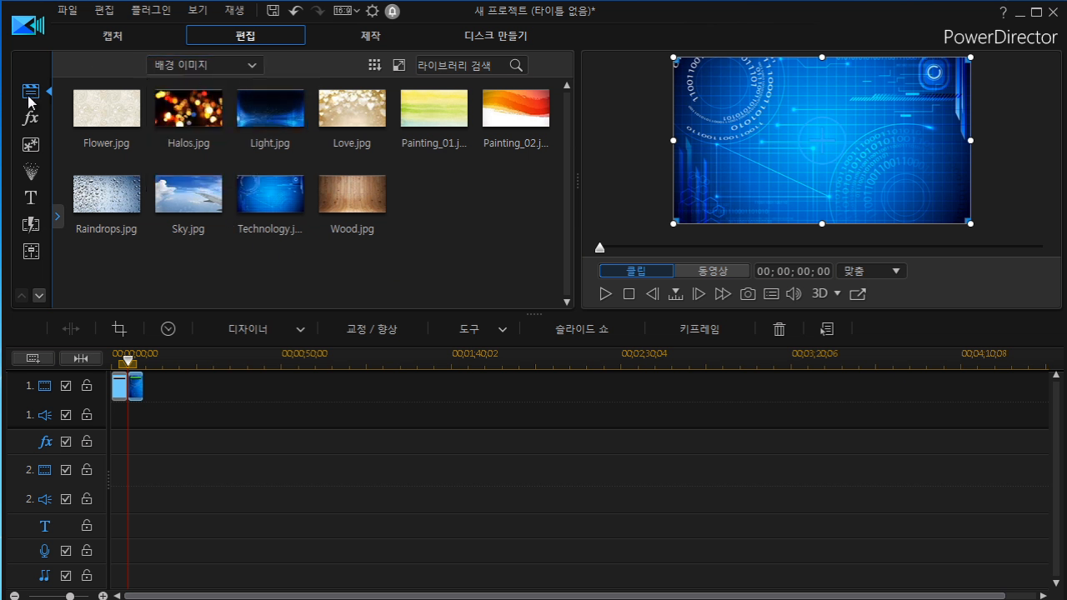
left_click(250, 65)
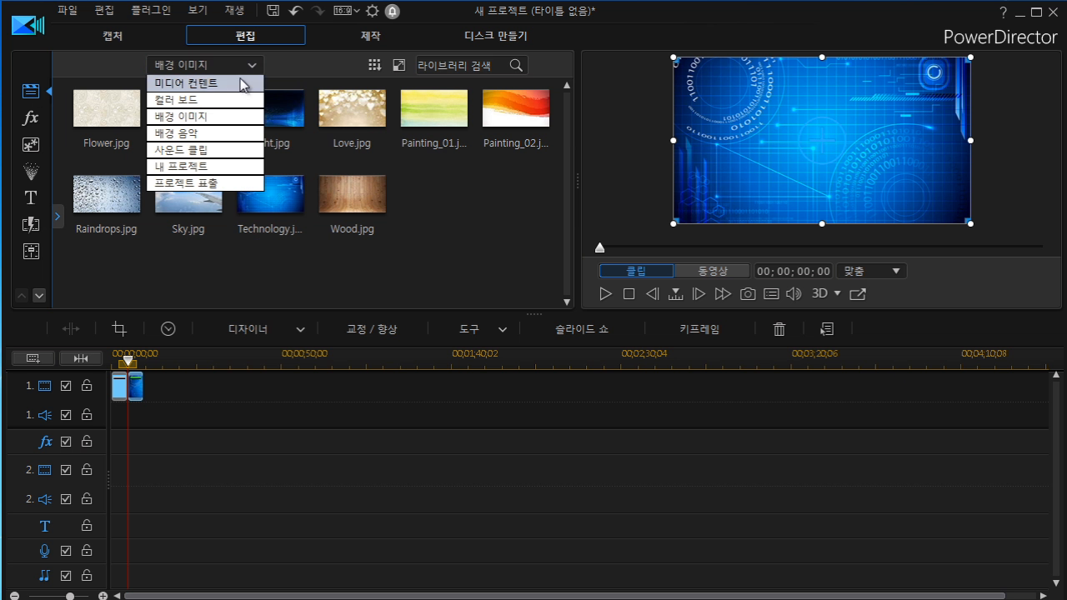
left_click(240, 84)
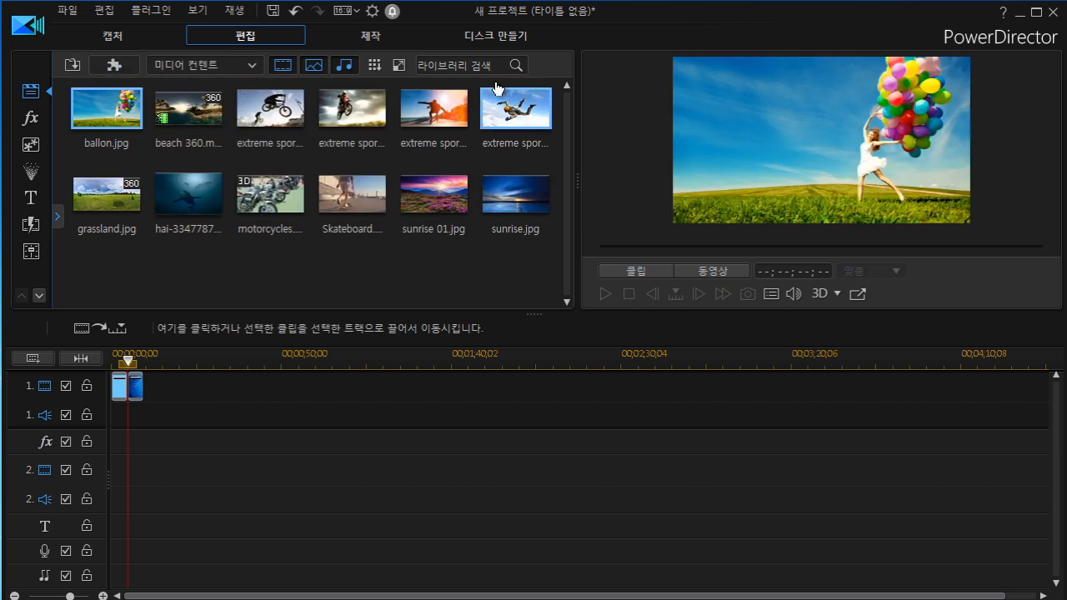
left_click_drag(178, 414, 84, 372)
left_click_drag(176, 415, 87, 359)
key("Delete")
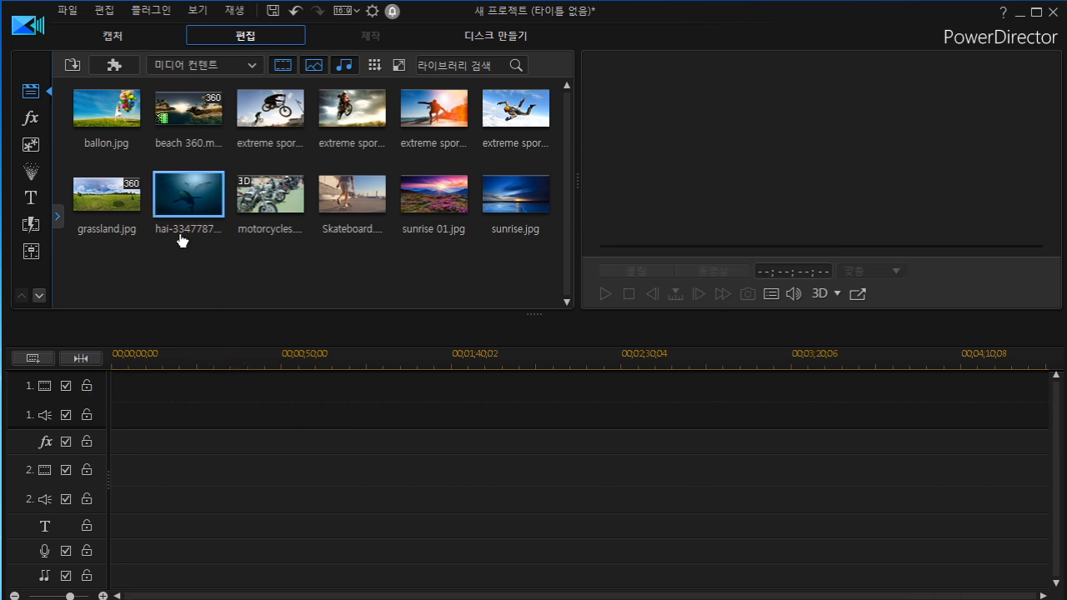
Open the video effects library and preview the GPU 별, GPU 불꽃놀이, GPU 폭포 and 감마 수정 effects.
left_click(30, 123)
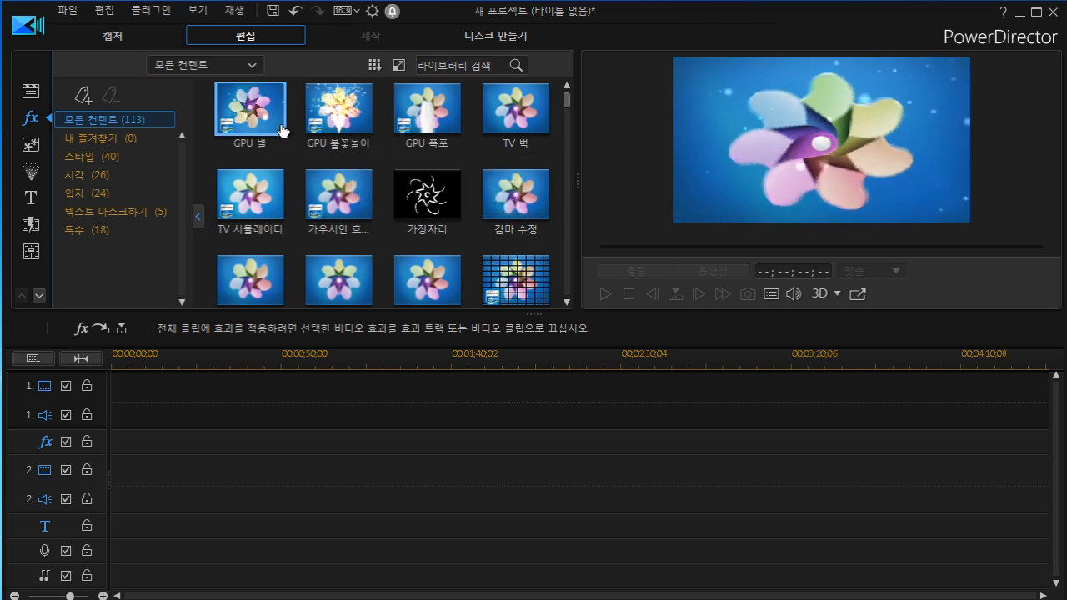
left_click(329, 123)
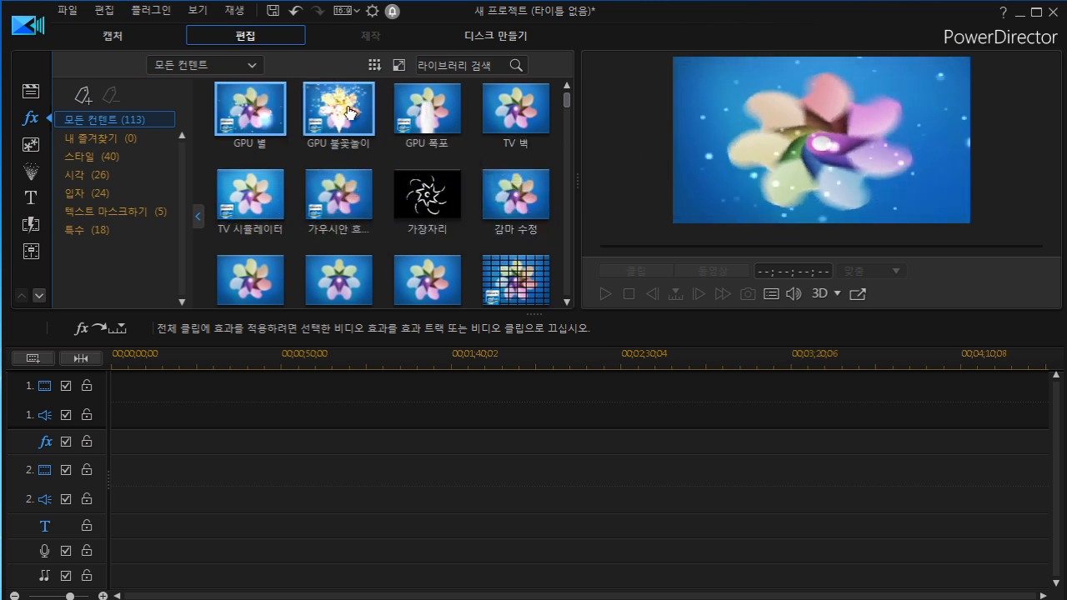
left_click(425, 113)
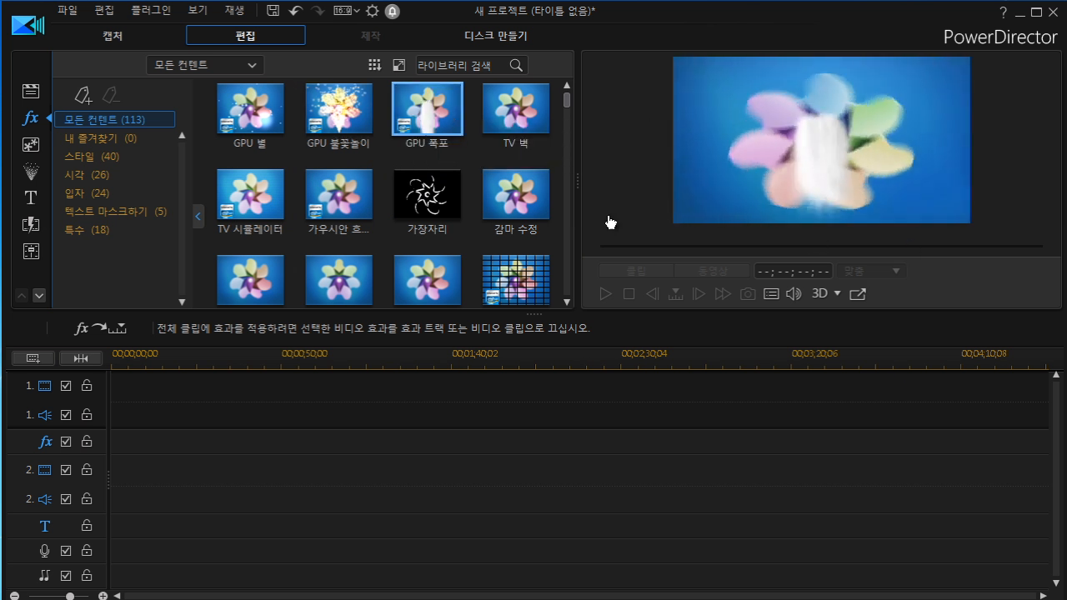
left_click(514, 194)
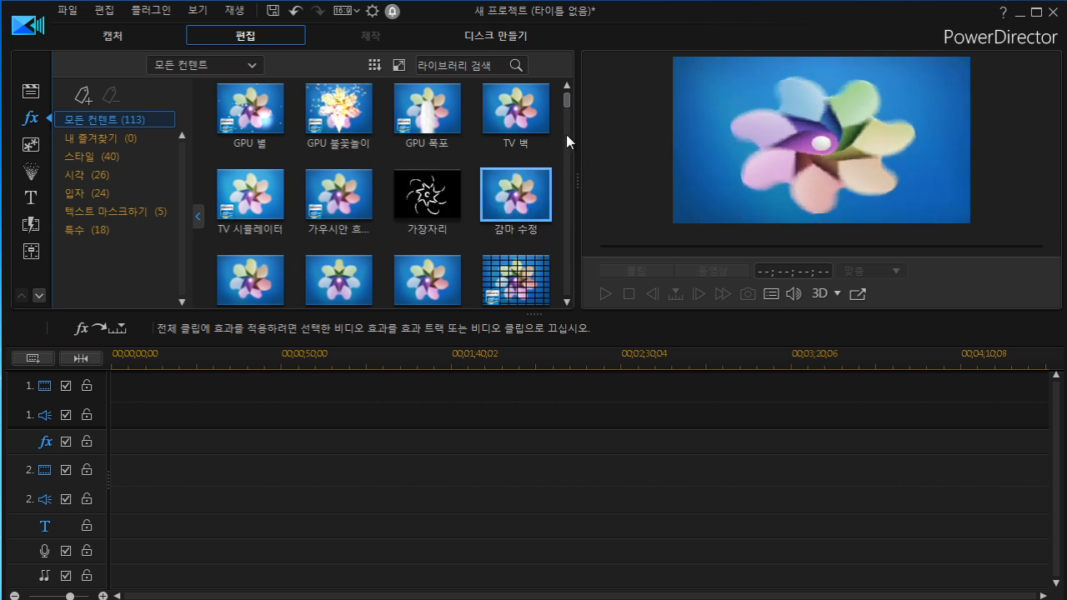
Browse the effect categories 스타일, 시각, 입자, 텍스트 마스크하기 and 특수, then return to 모든 컨텐트.
left_click_drag(563, 95, 568, 143)
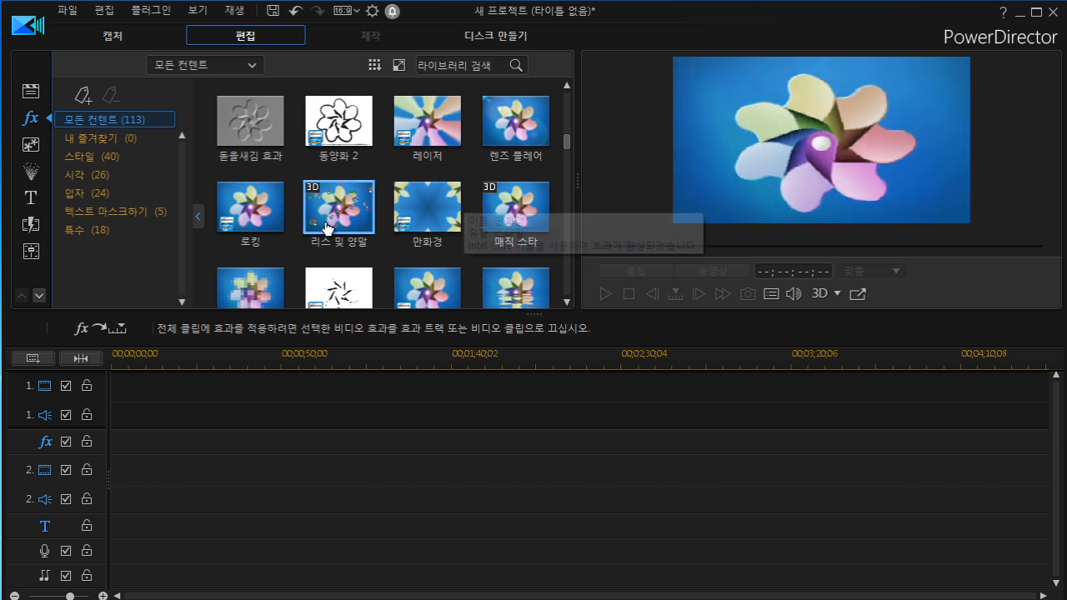
left_click(92, 159)
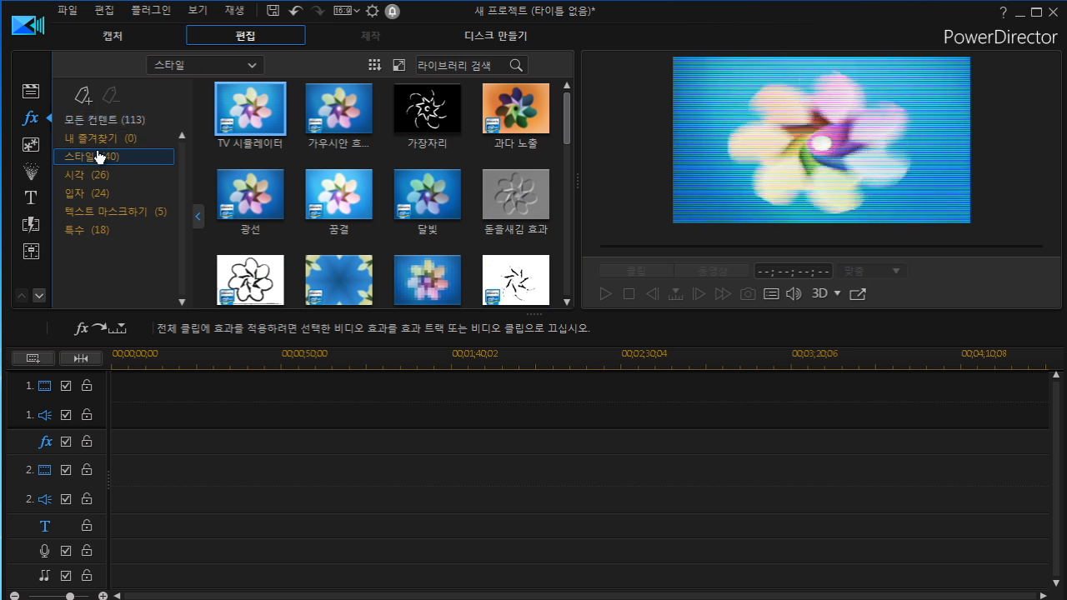
left_click(90, 178)
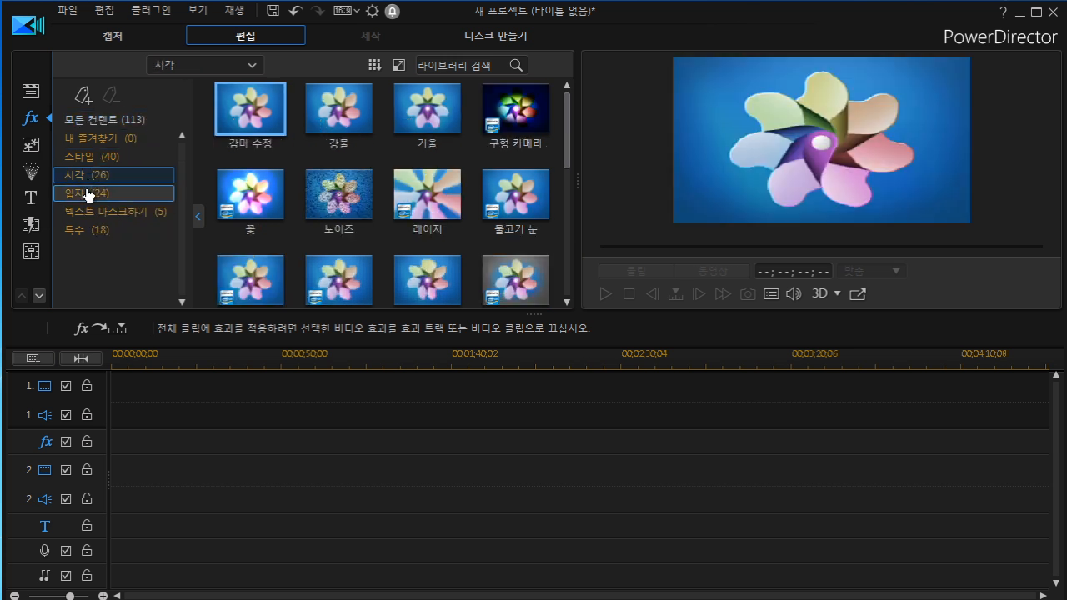
left_click(86, 194)
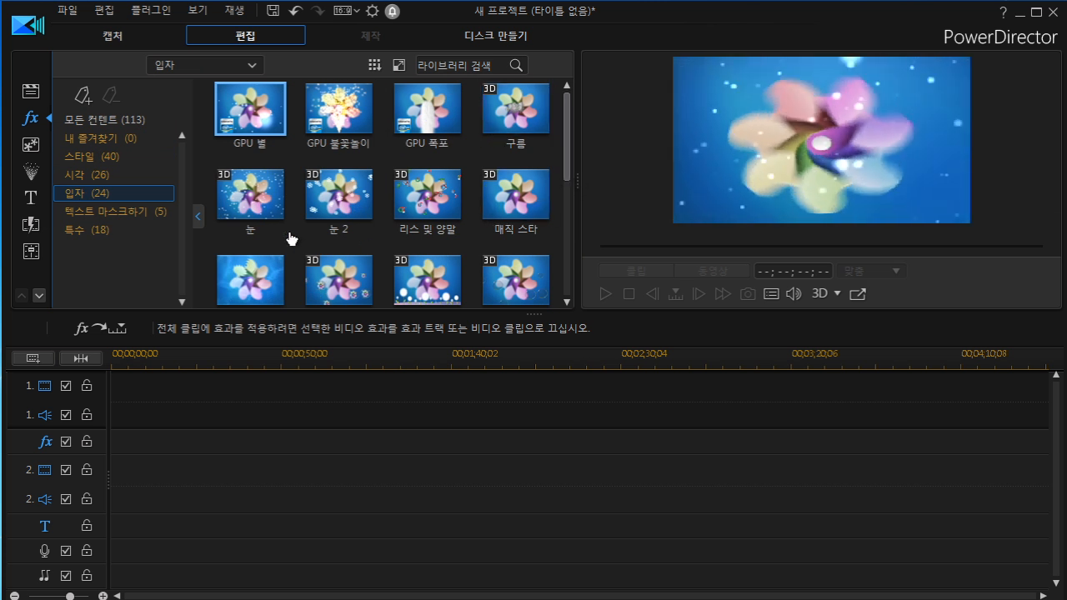
left_click(163, 213)
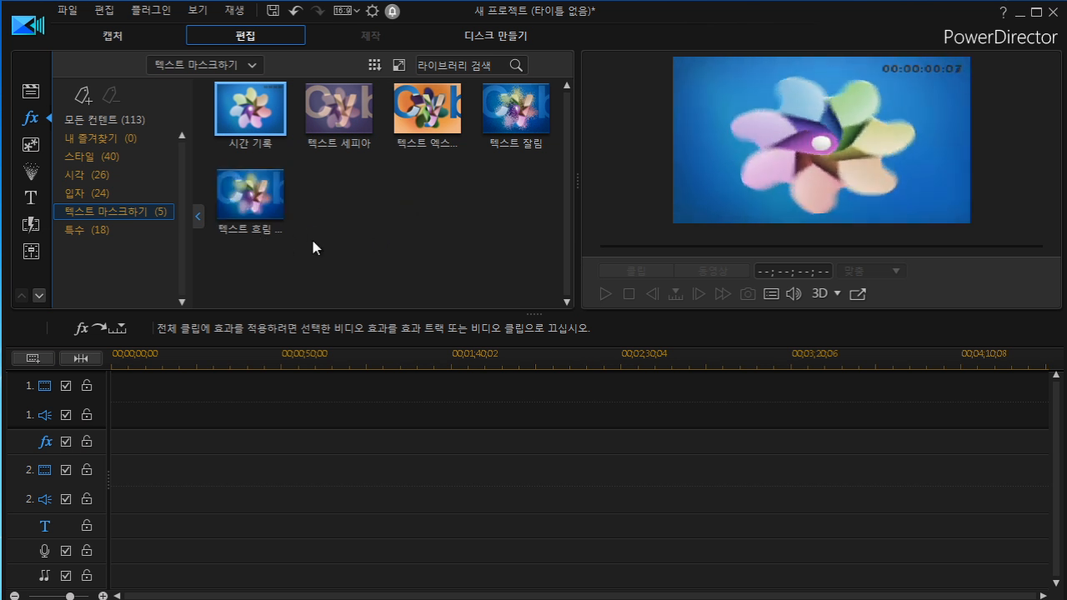
left_click(124, 230)
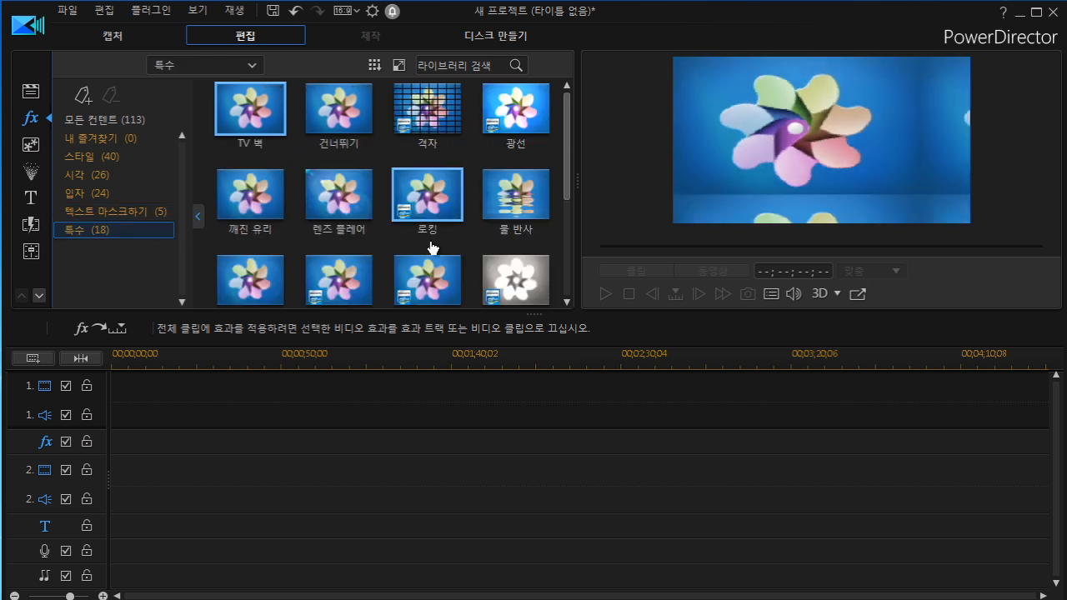
left_click_drag(567, 160, 573, 87)
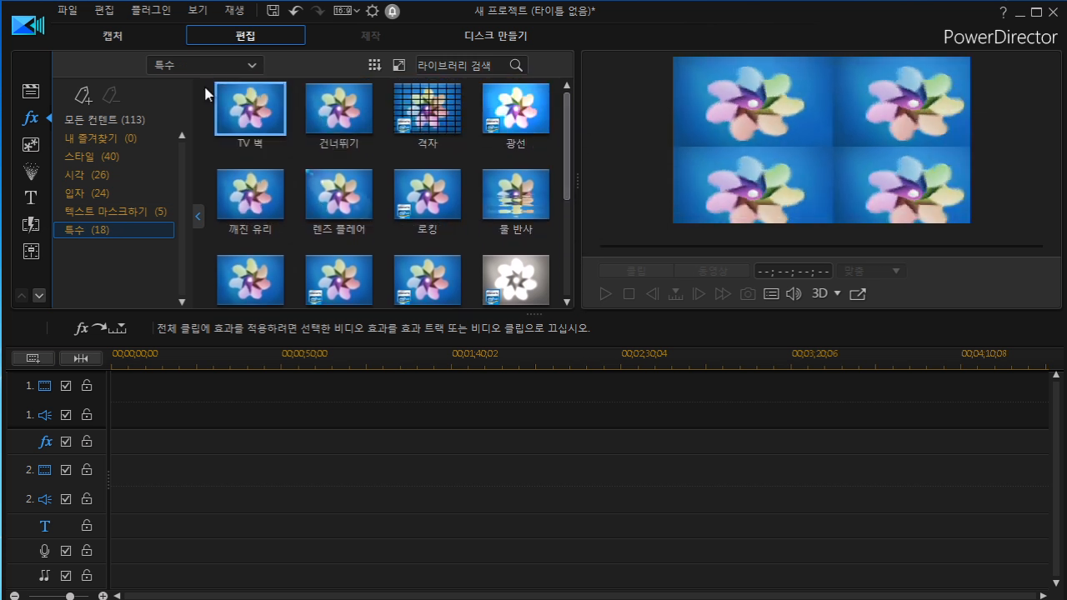
left_click(123, 125)
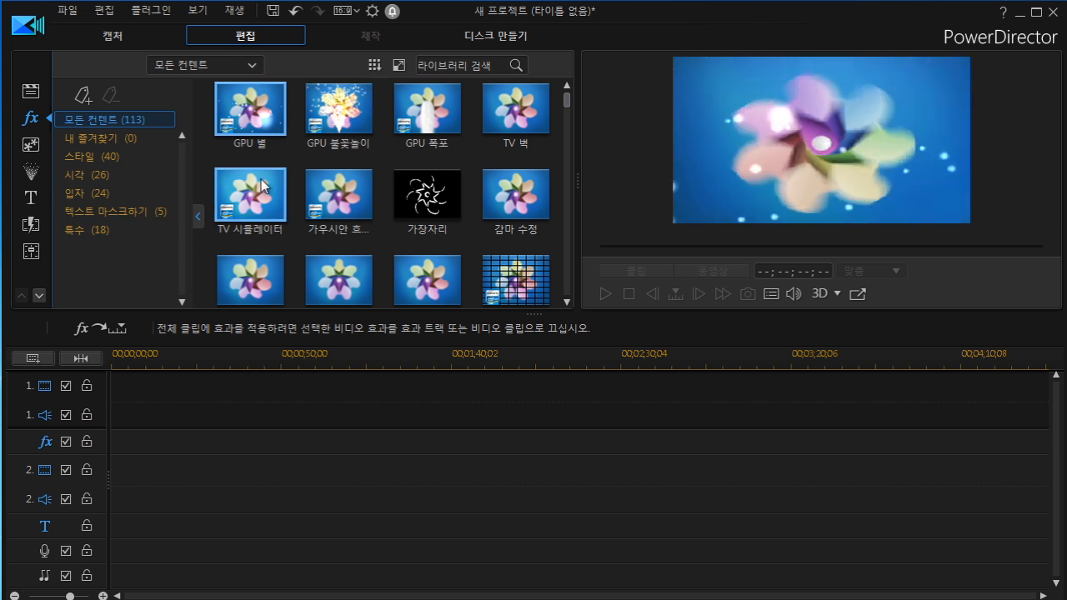
Return to the media library and hide video files so only images are listed.
left_click(35, 93)
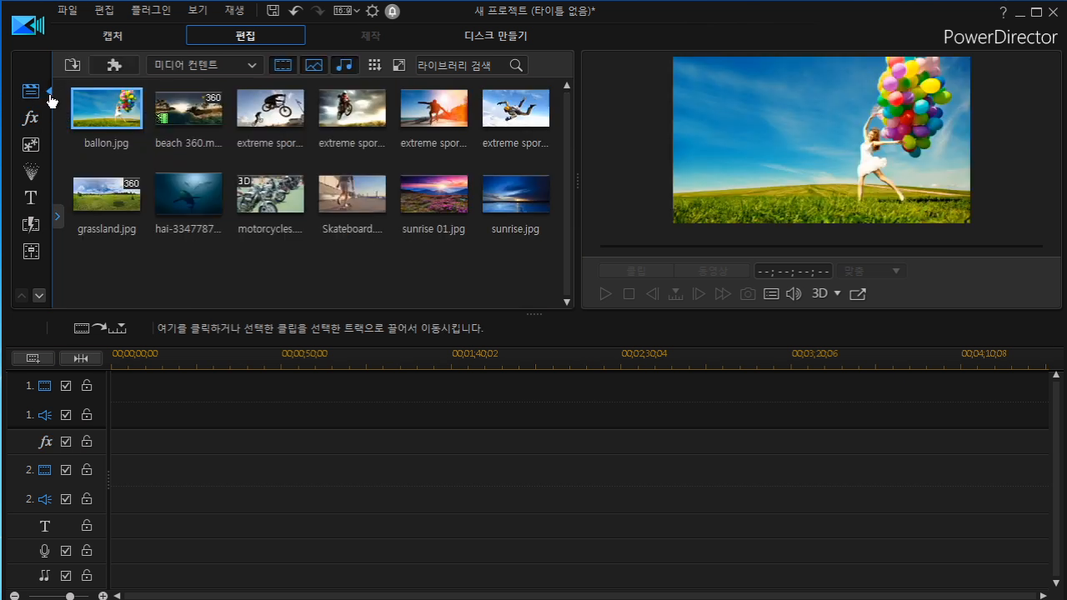
left_click(284, 66)
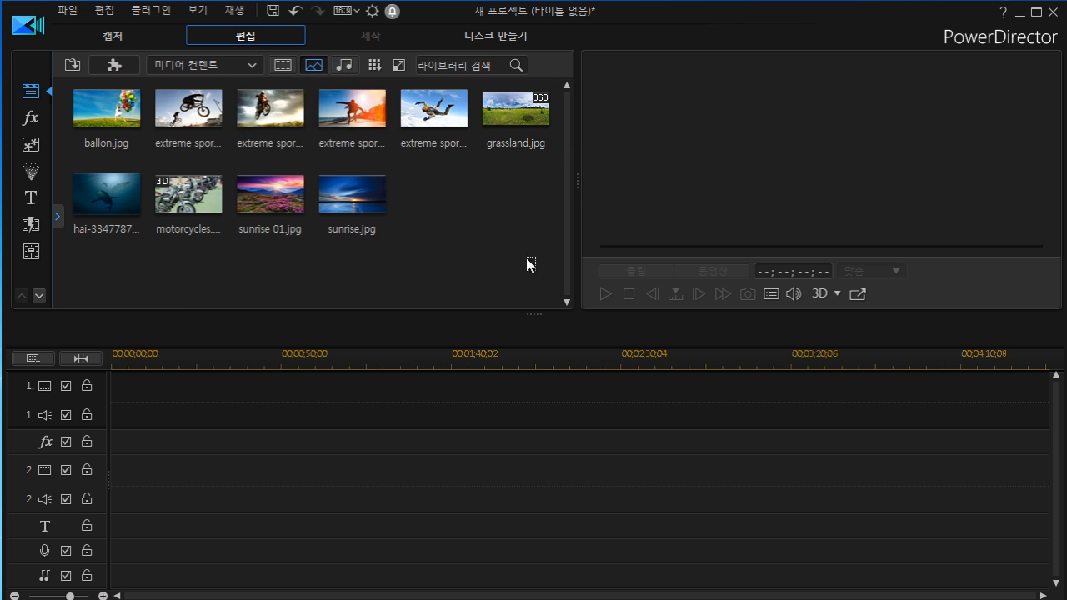
Select all the images in the media library and insert them onto video track 1.
left_click_drag(528, 269, 83, 100)
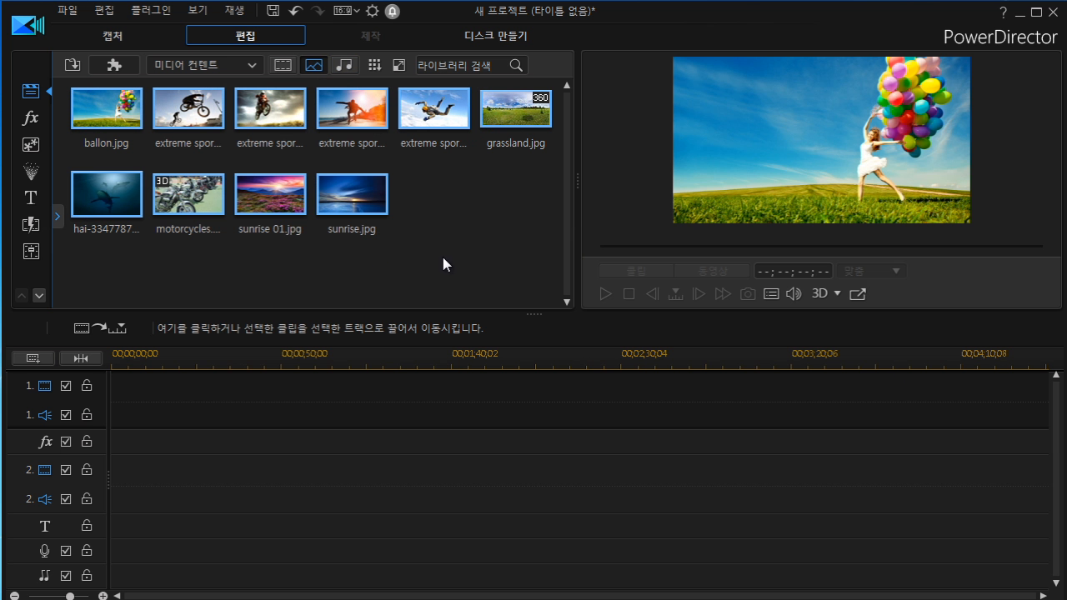
left_click(374, 65)
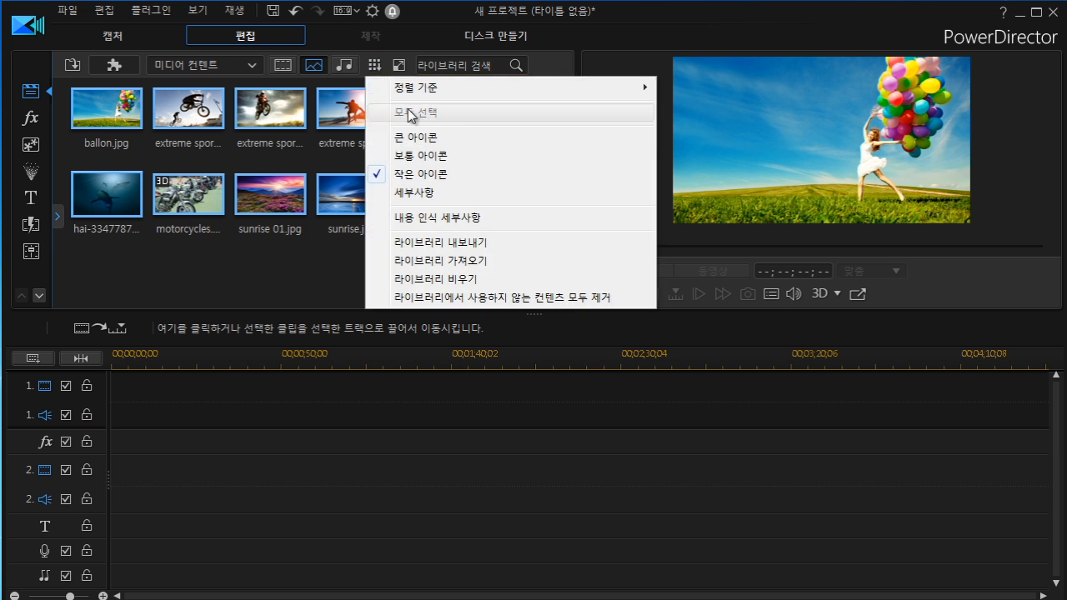
left_click(322, 266)
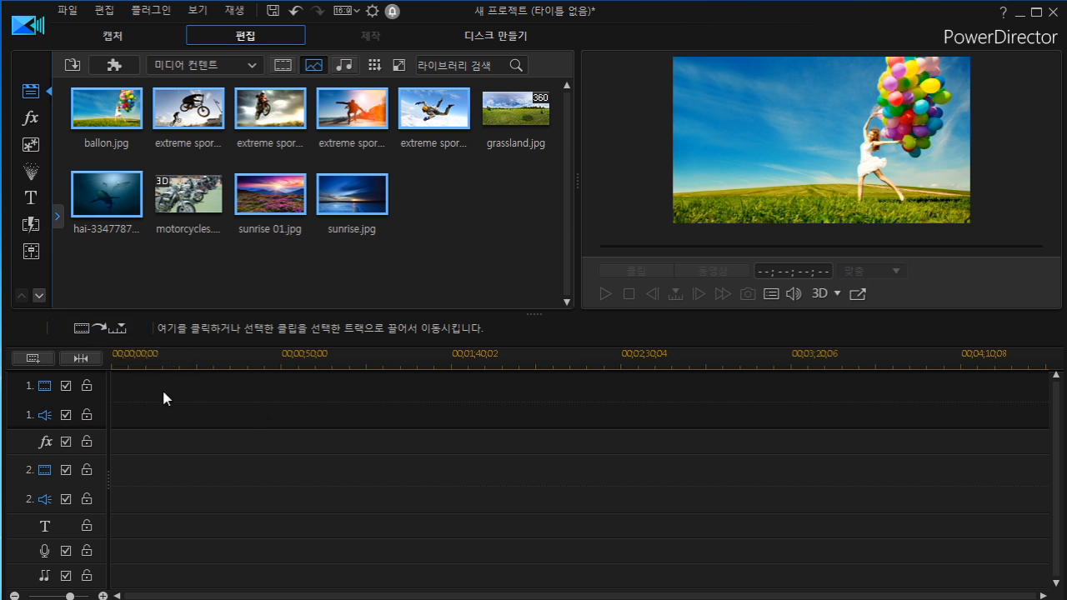
left_click(110, 332)
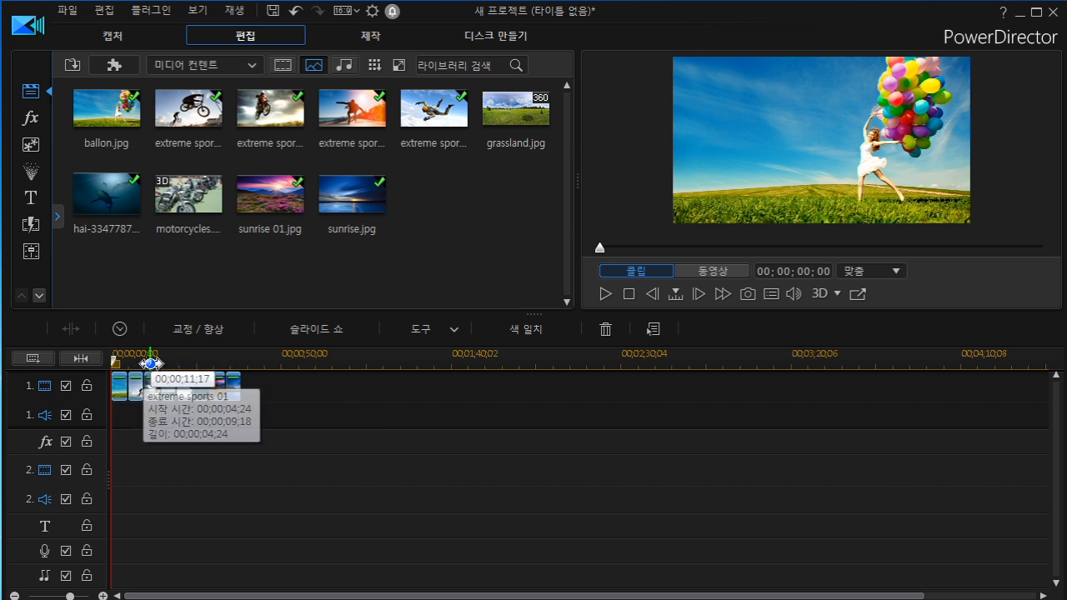
Hide and show video track 1, then lock and unlock it again.
left_click_drag(184, 360, 223, 357)
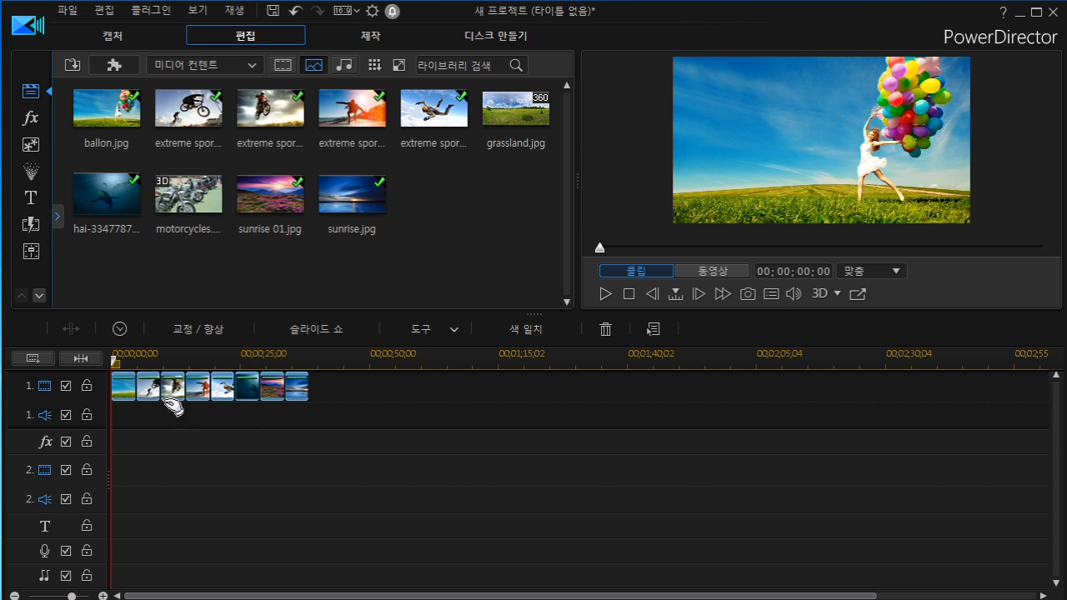
left_click(65, 387)
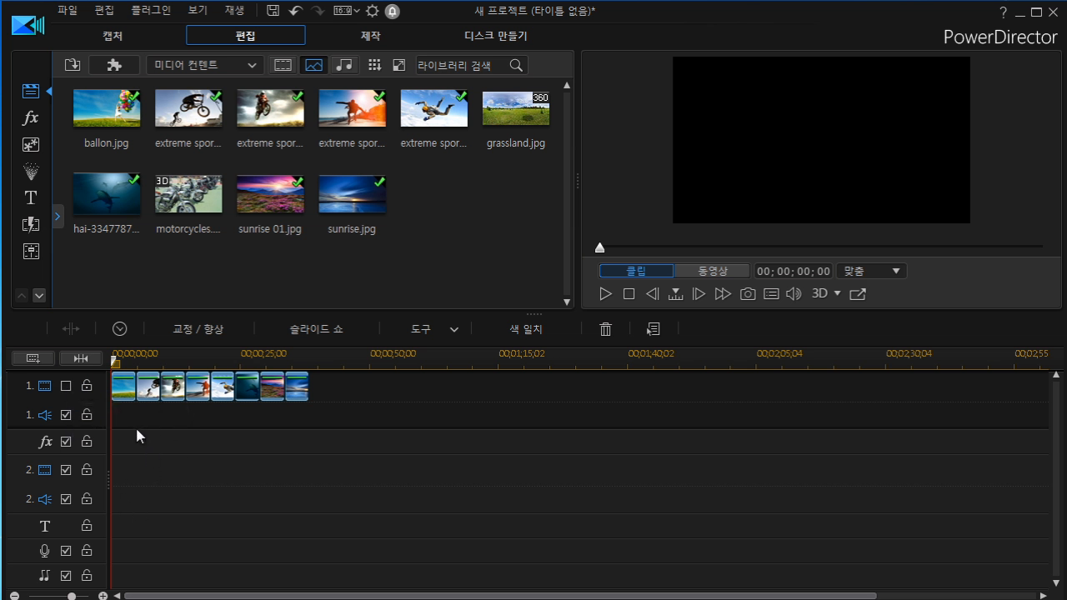
left_click(63, 388)
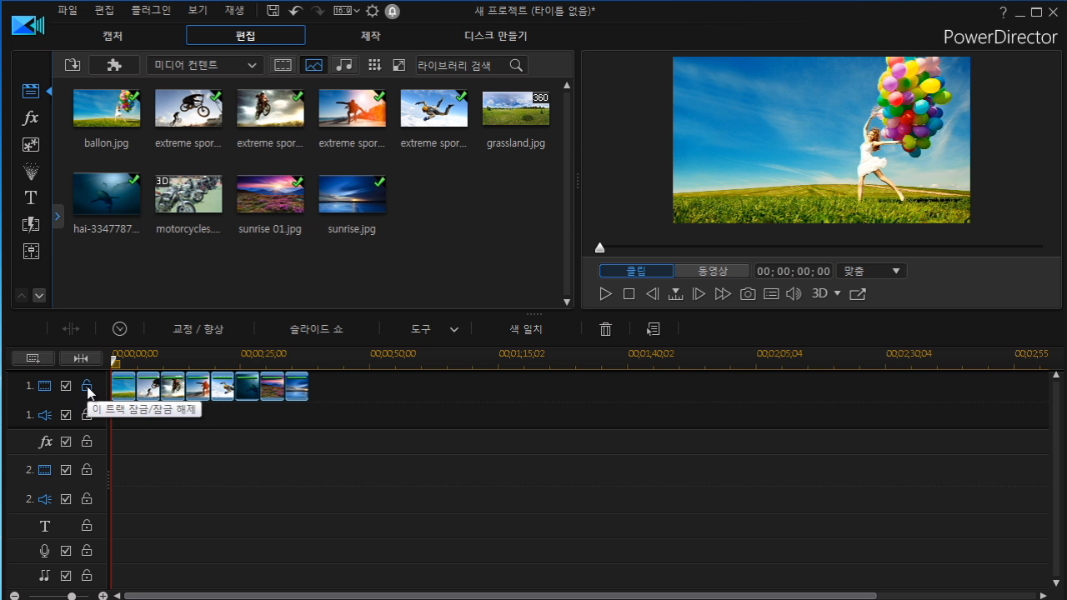
left_click(87, 388)
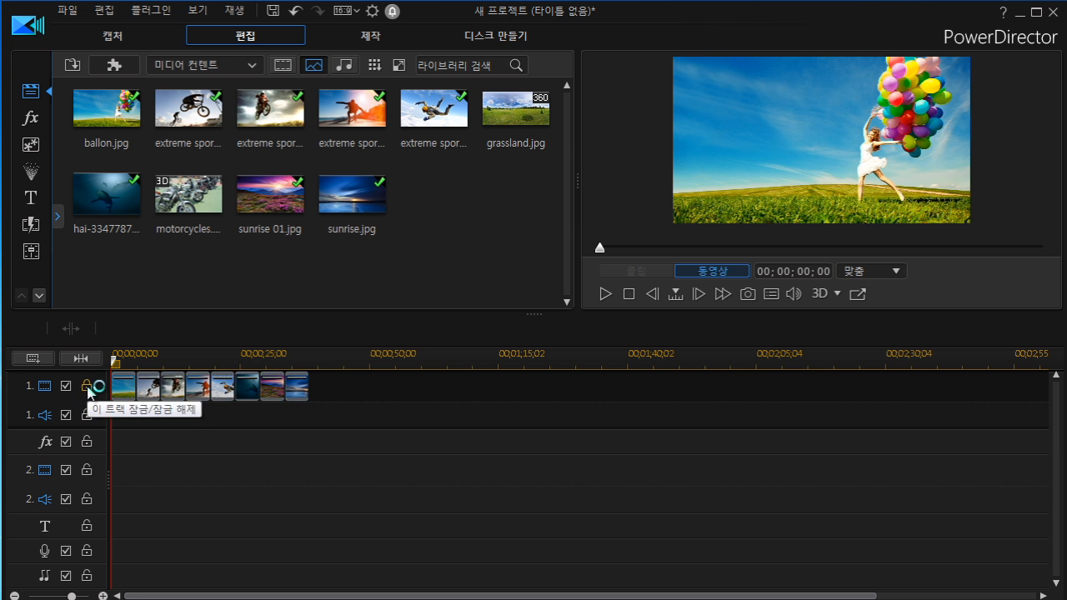
left_click(88, 387)
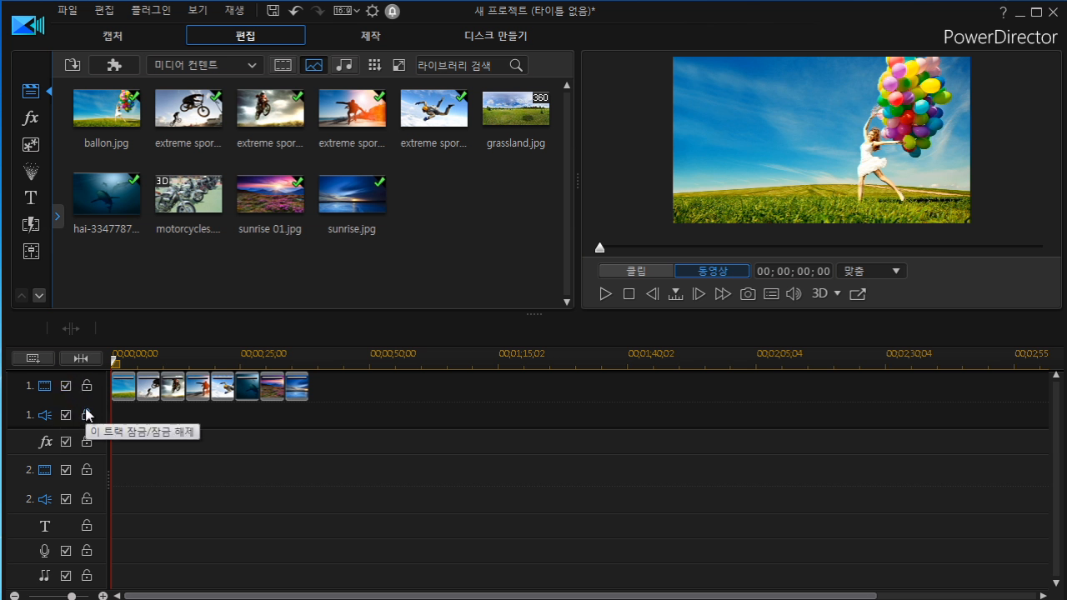
Place the 레이저 effect from the 시각 category on the effect track and play the preview briefly.
left_click(34, 119)
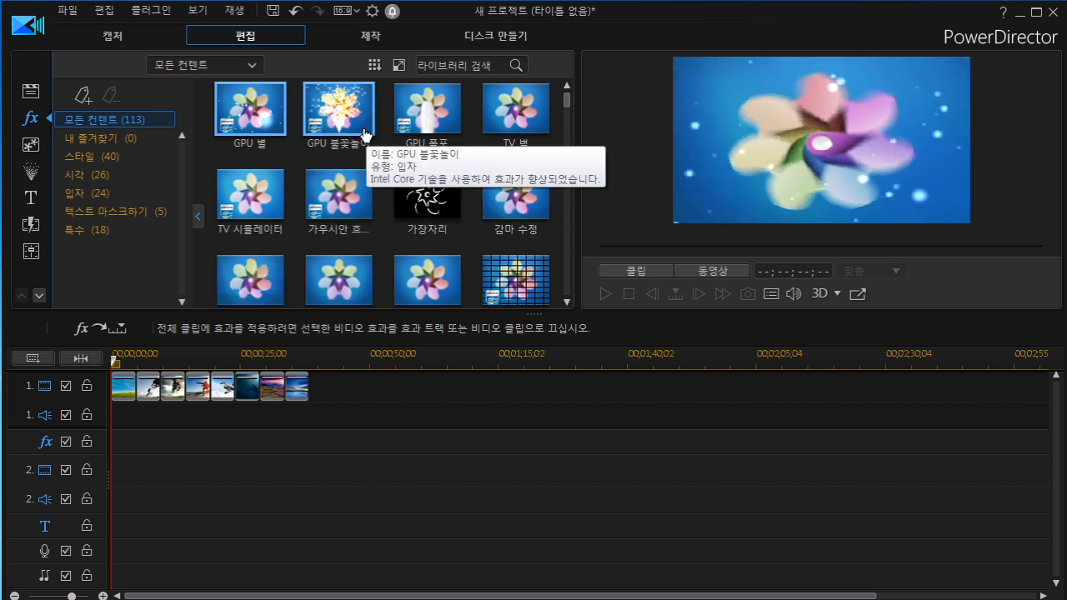
left_click(88, 179)
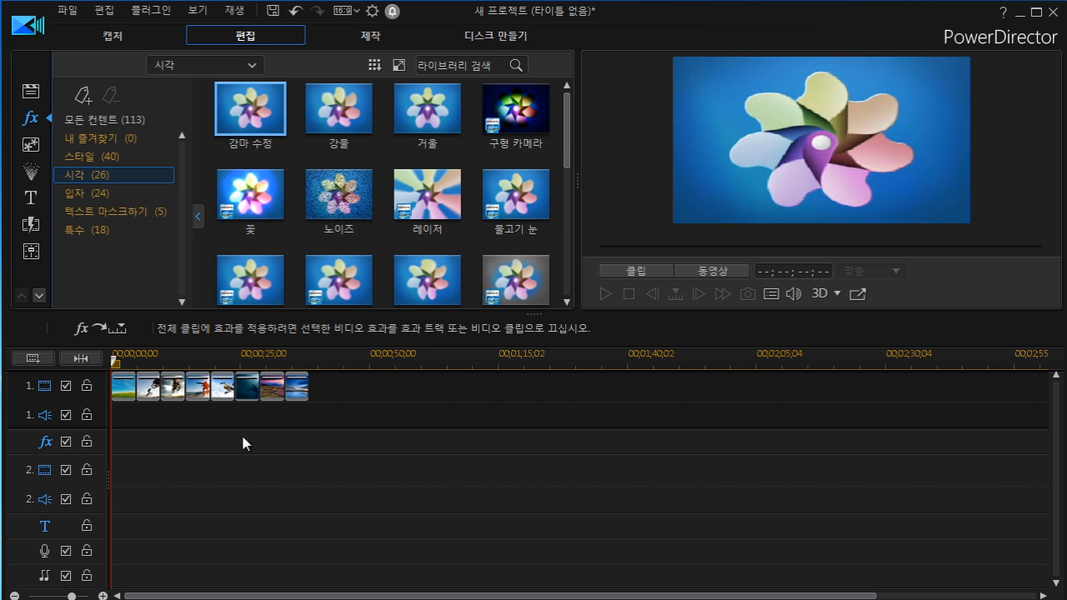
left_click_drag(427, 188, 112, 442)
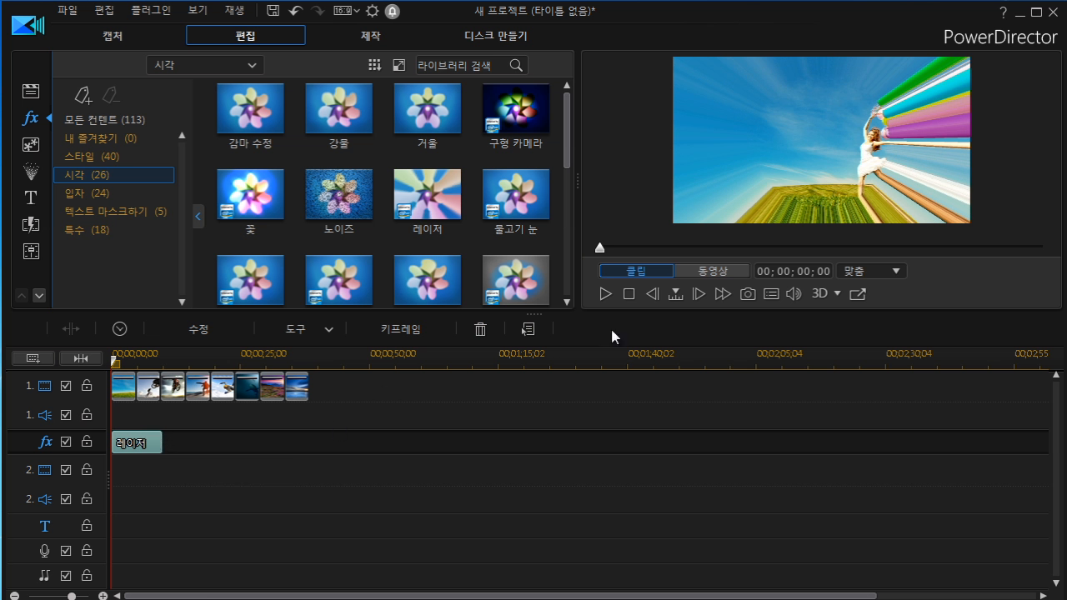
left_click(605, 294)
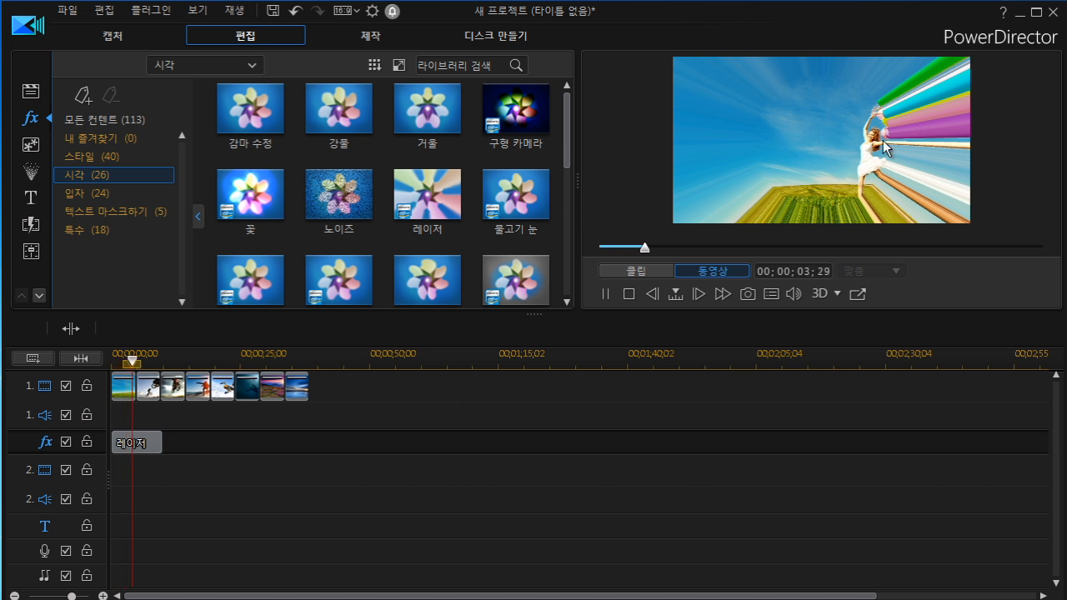
left_click(606, 293)
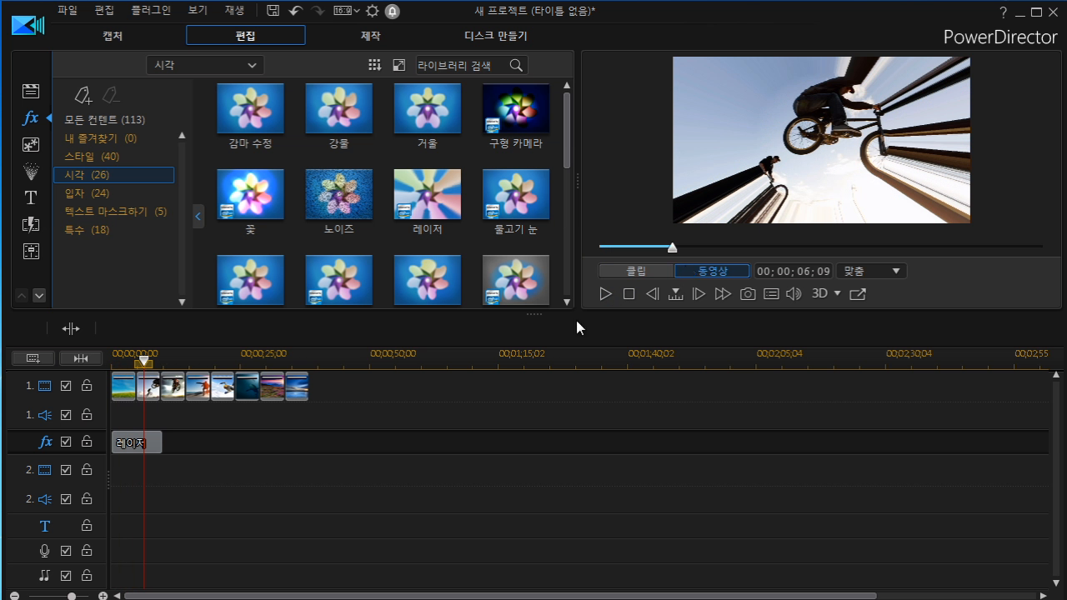
Remove the 레이저 effect from the effect track.
left_click(132, 442)
left_click_drag(146, 365, 139, 364)
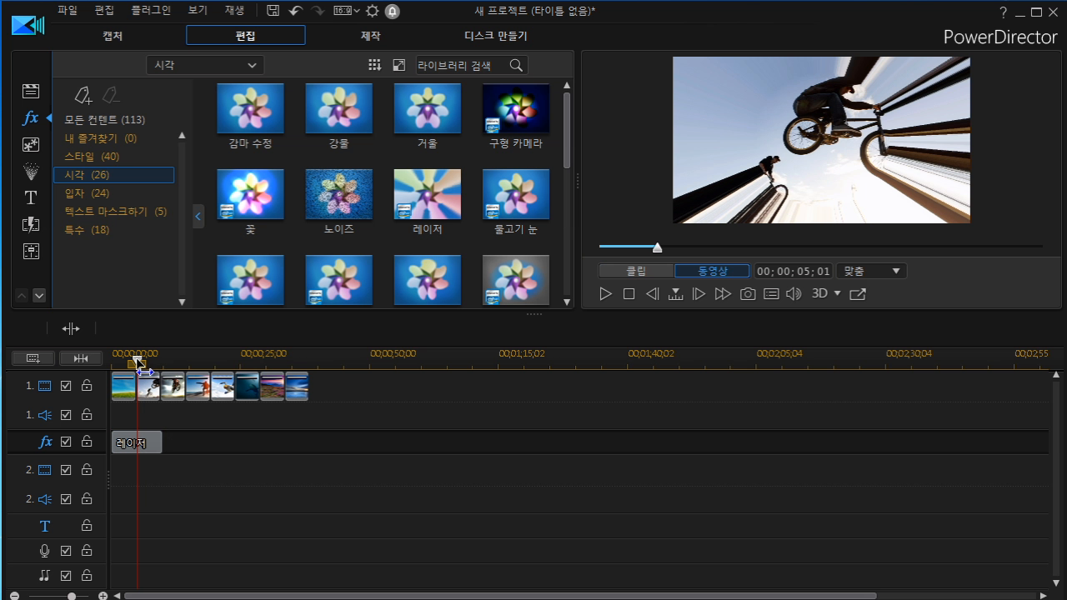
left_click(142, 441)
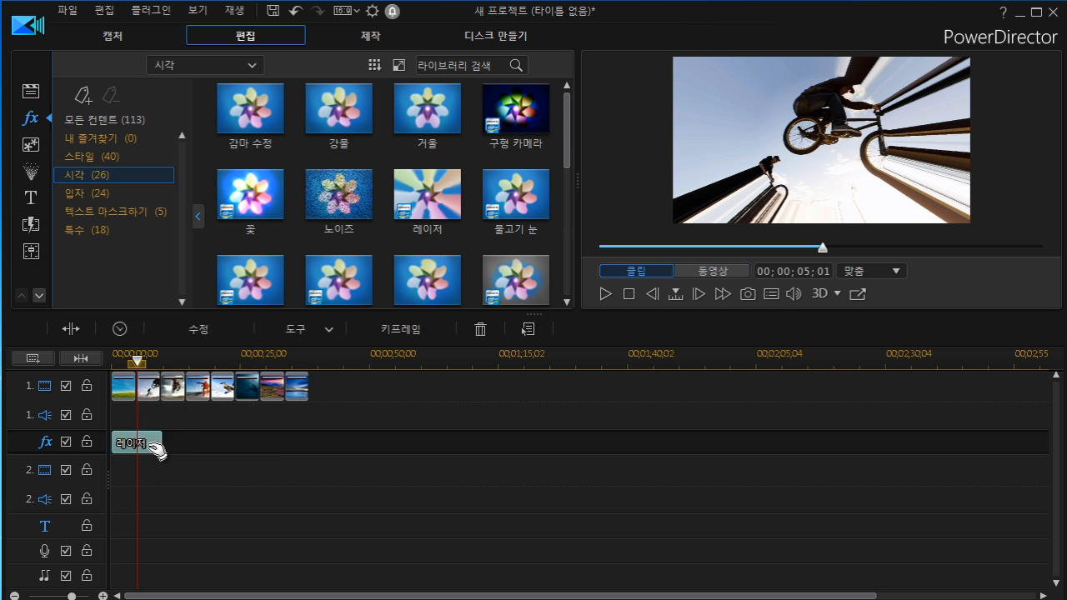
left_click_drag(137, 363, 107, 371)
left_click(138, 442)
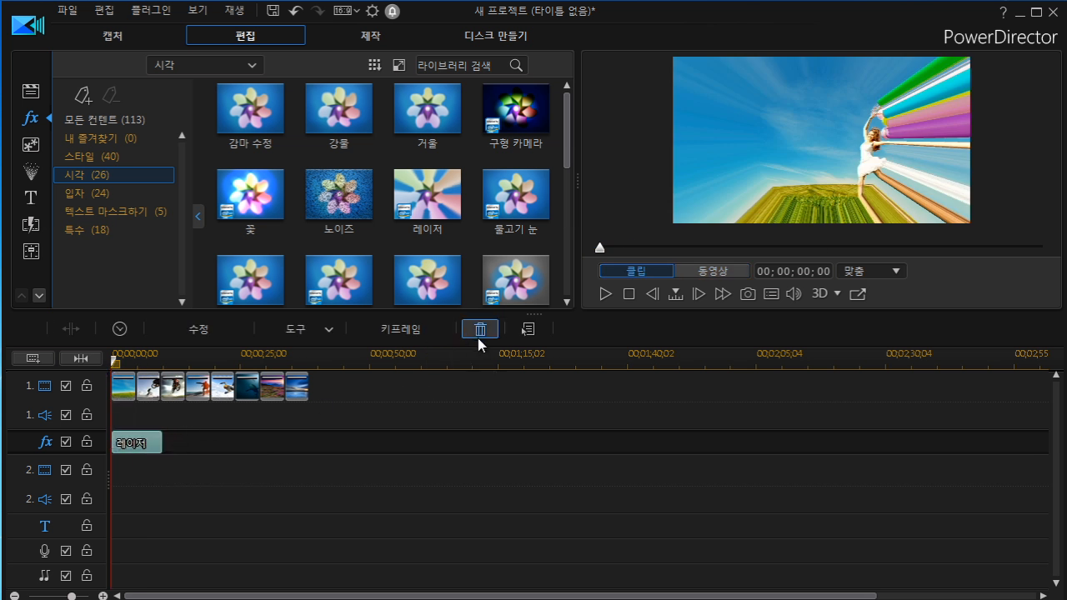
right_click(165, 447)
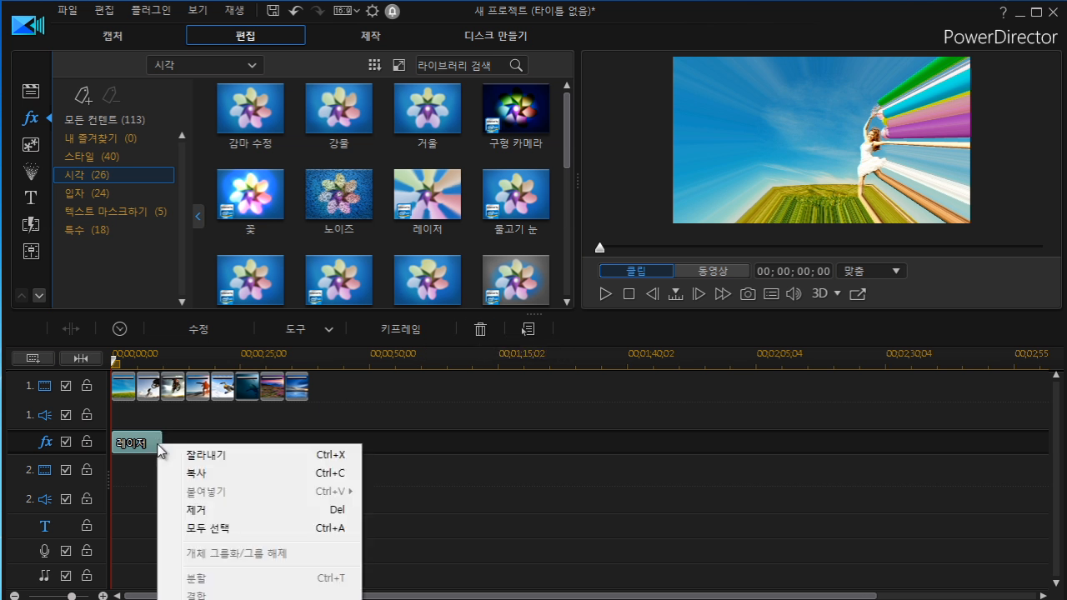
left_click(204, 511)
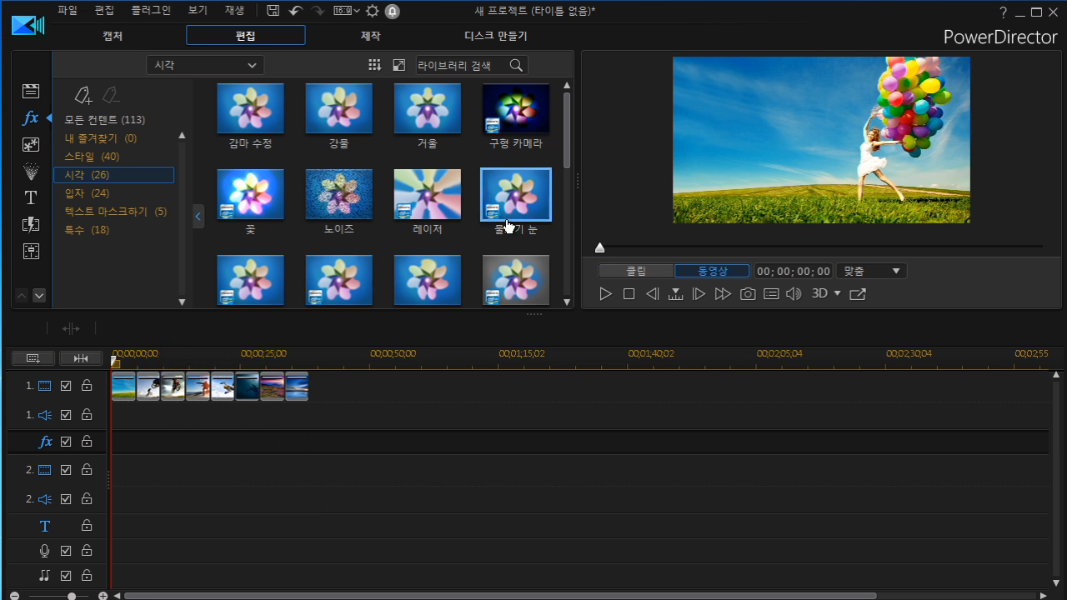
Select the extreme sports 02 clip and add the 눈 effect from the 입자 category to the effect track at its position.
left_click_drag(568, 154, 567, 256)
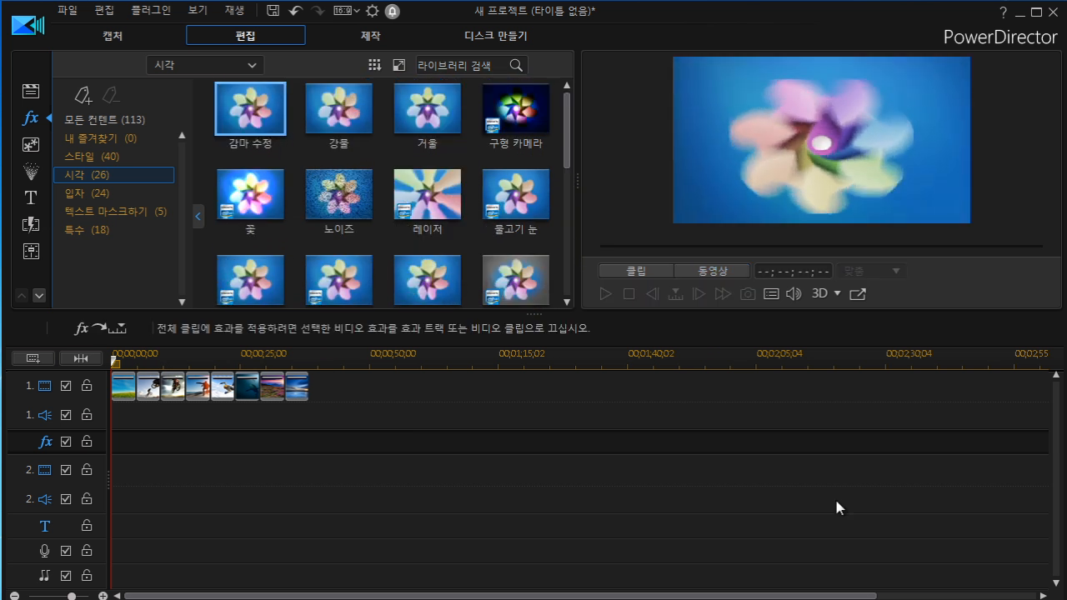
left_click(94, 194)
left_click(247, 190)
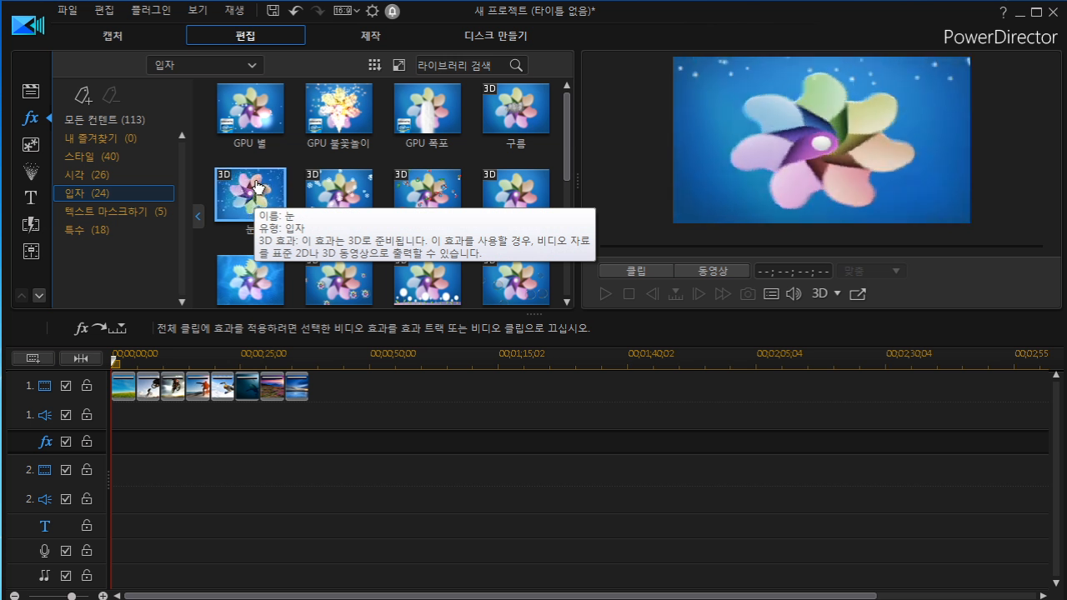
left_click(175, 389)
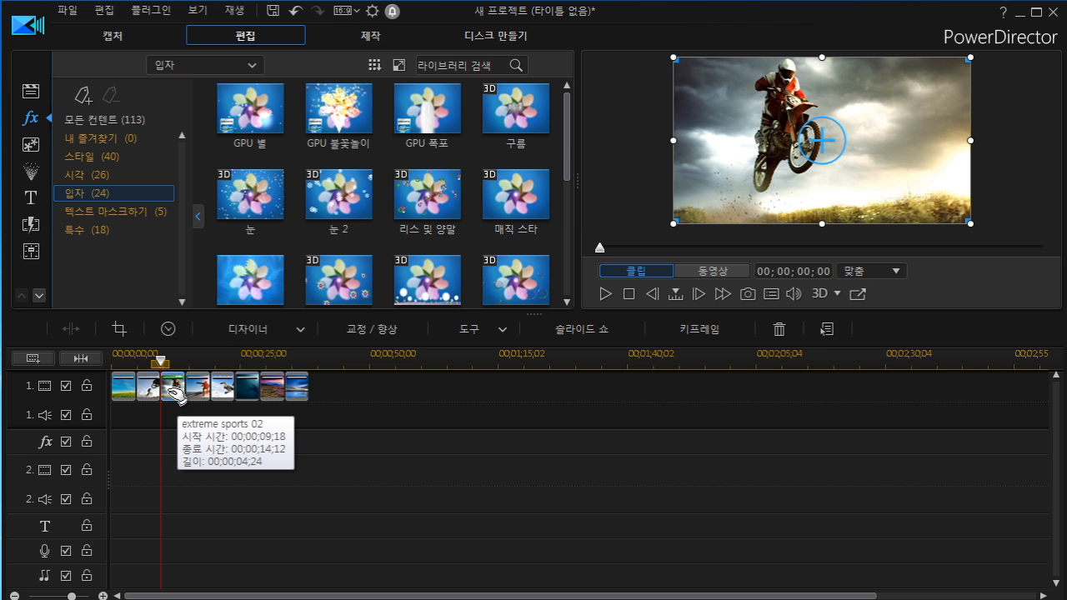
left_click(255, 198)
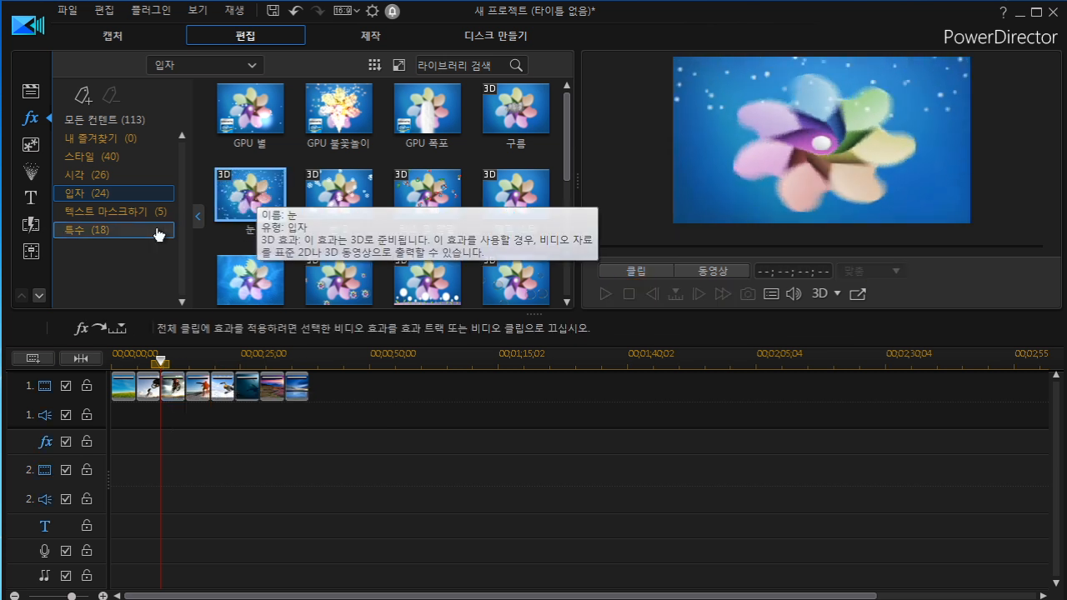
left_click(97, 328)
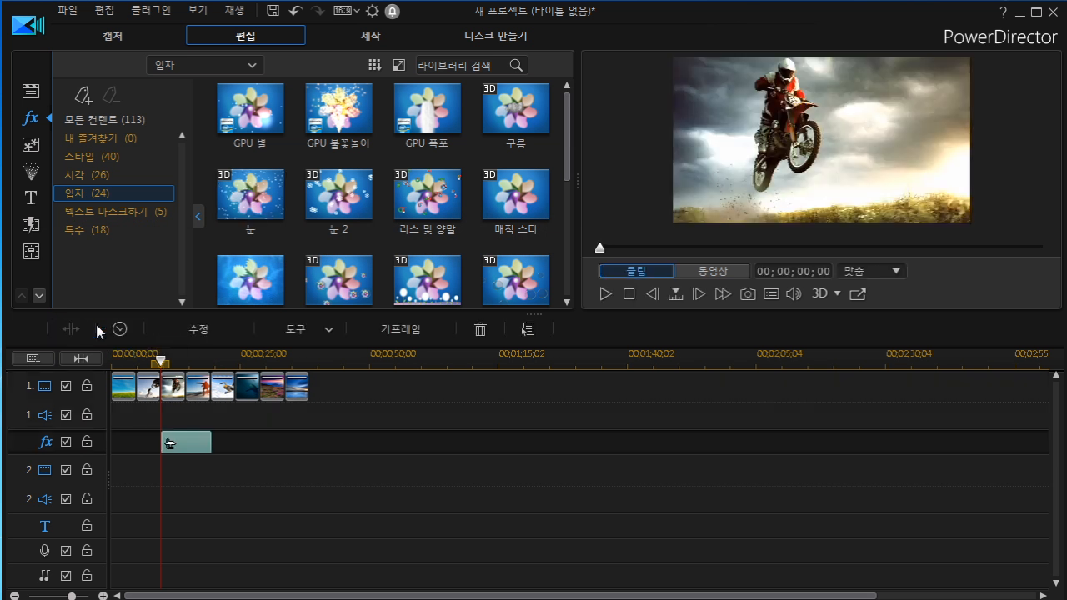
Trim the 눈 effect's end so it matches the extreme sports 02 clip.
left_click(171, 386)
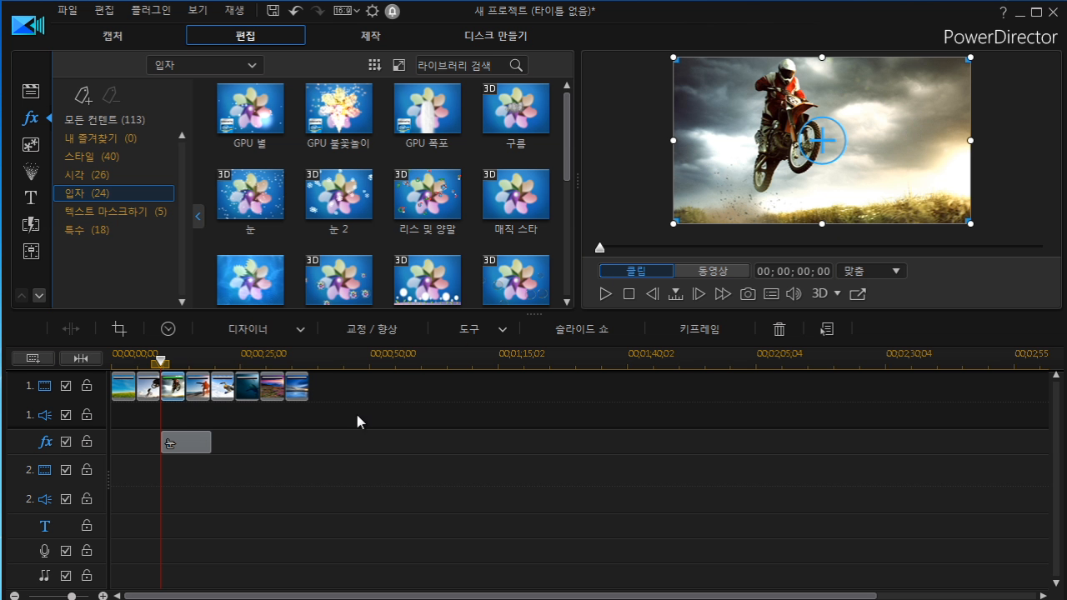
left_click(185, 446)
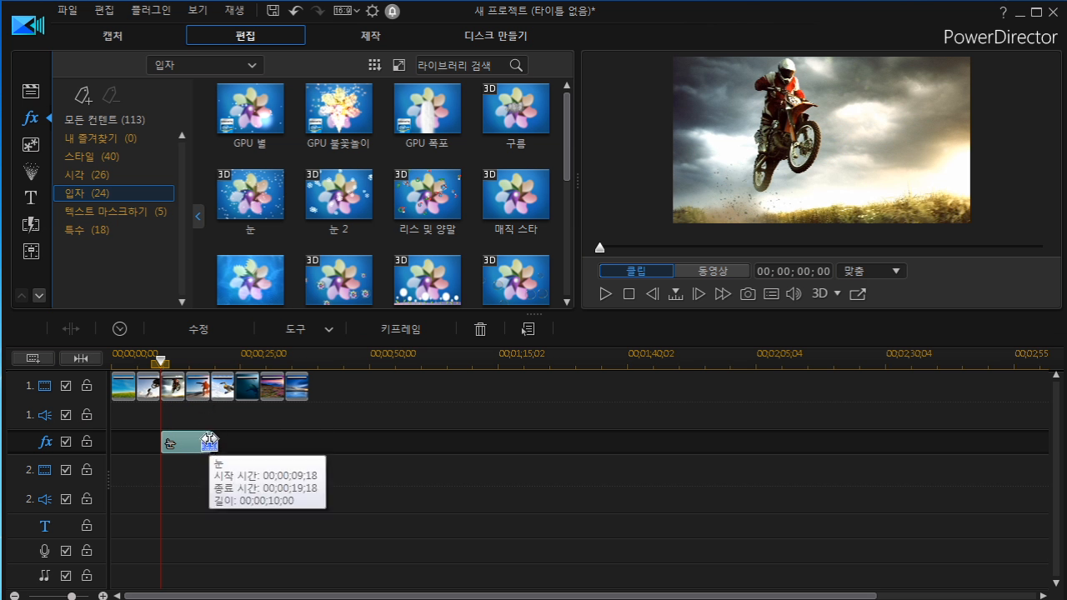
left_click_drag(209, 444, 186, 442)
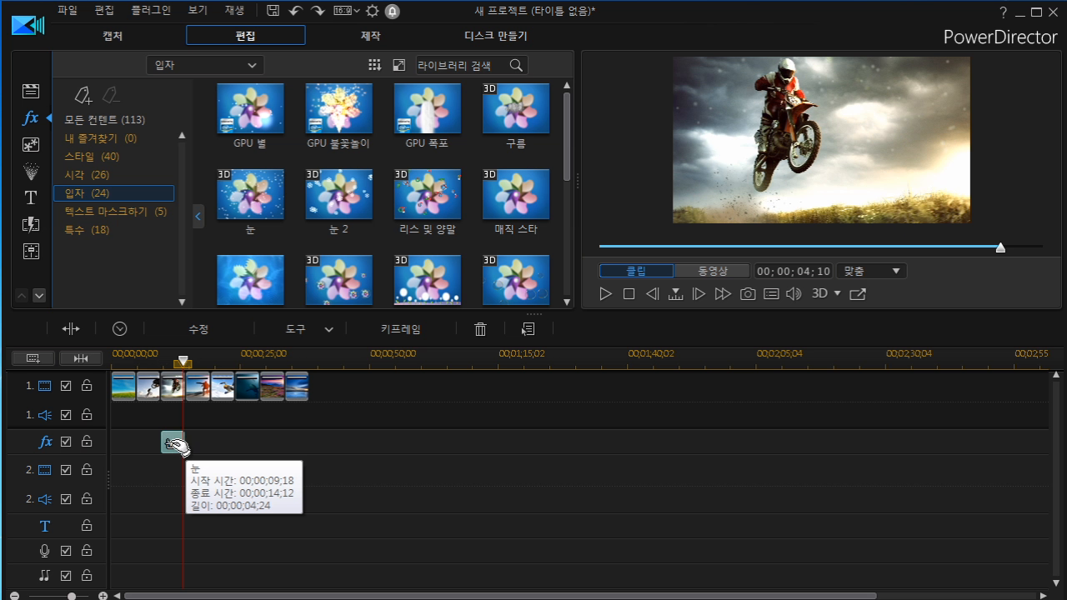
Set the 눈 effect's duration through the duration setting dialog and confirm it.
right_click(173, 443)
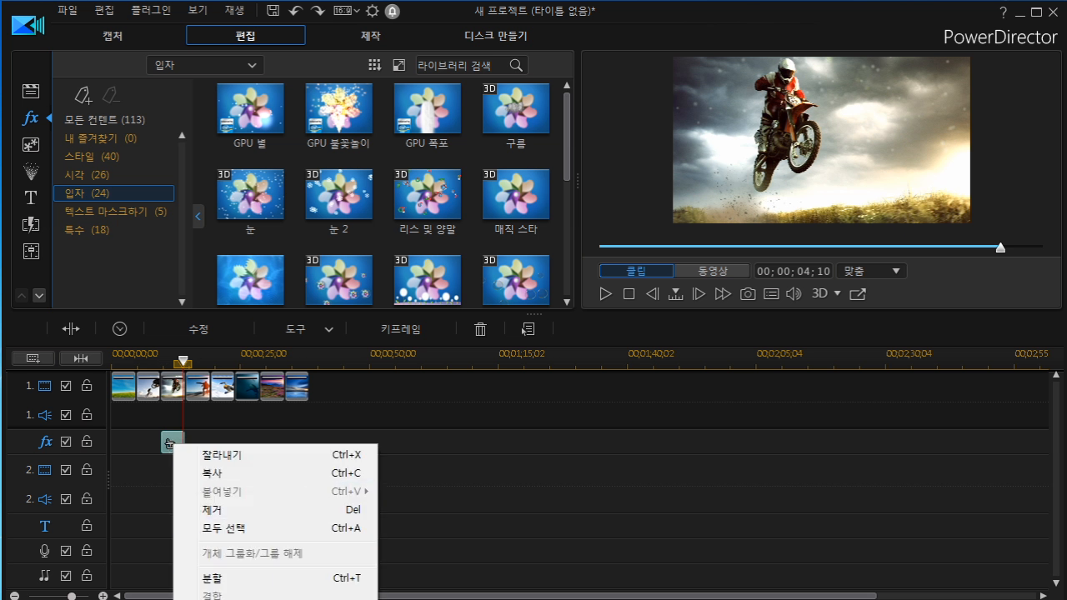
left_click(175, 441)
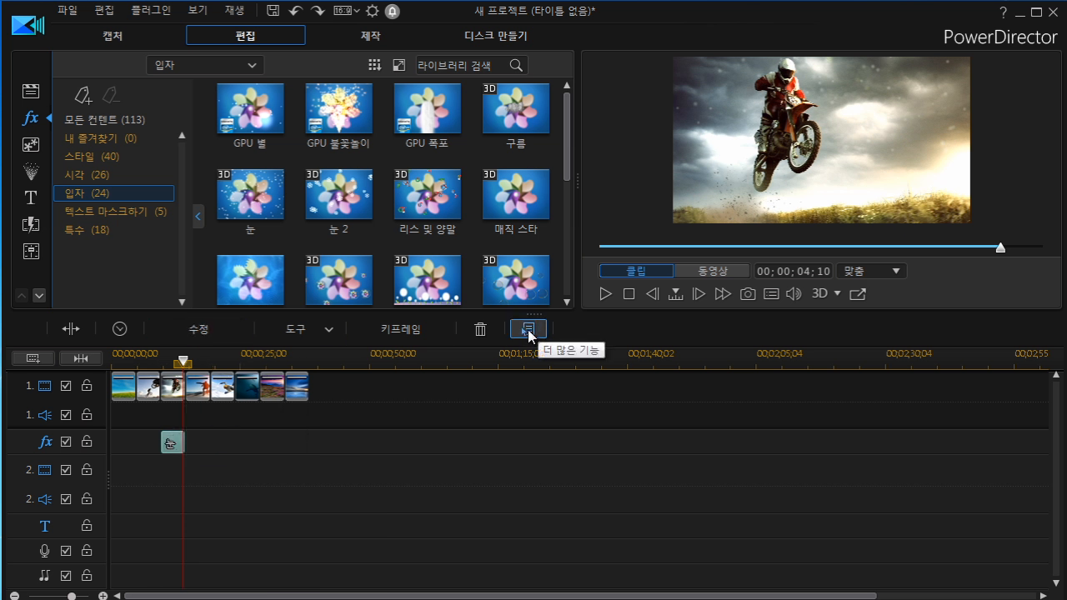
left_click(528, 329)
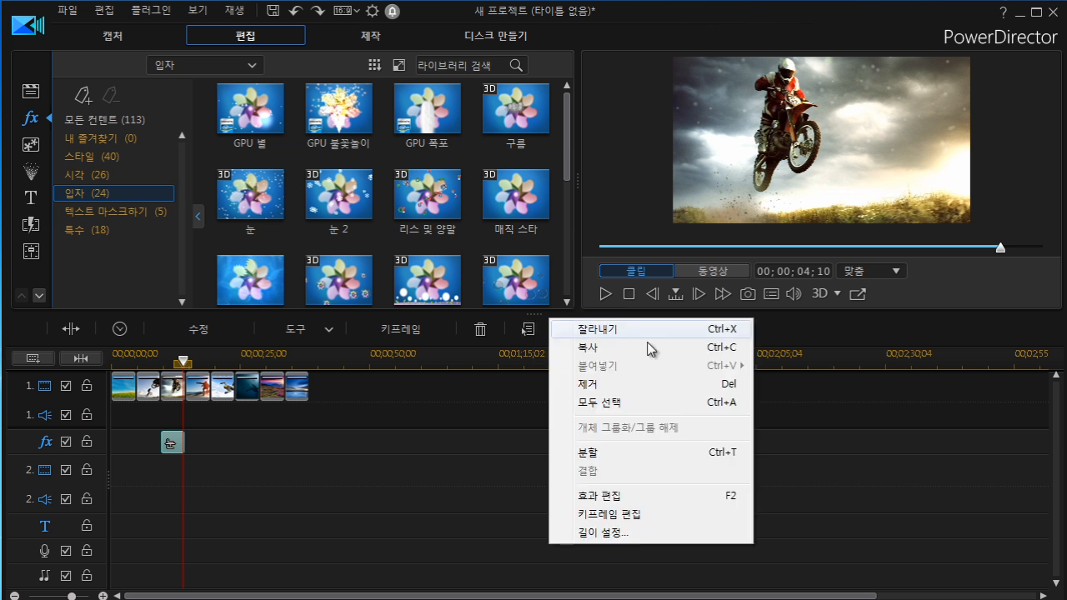
left_click(611, 534)
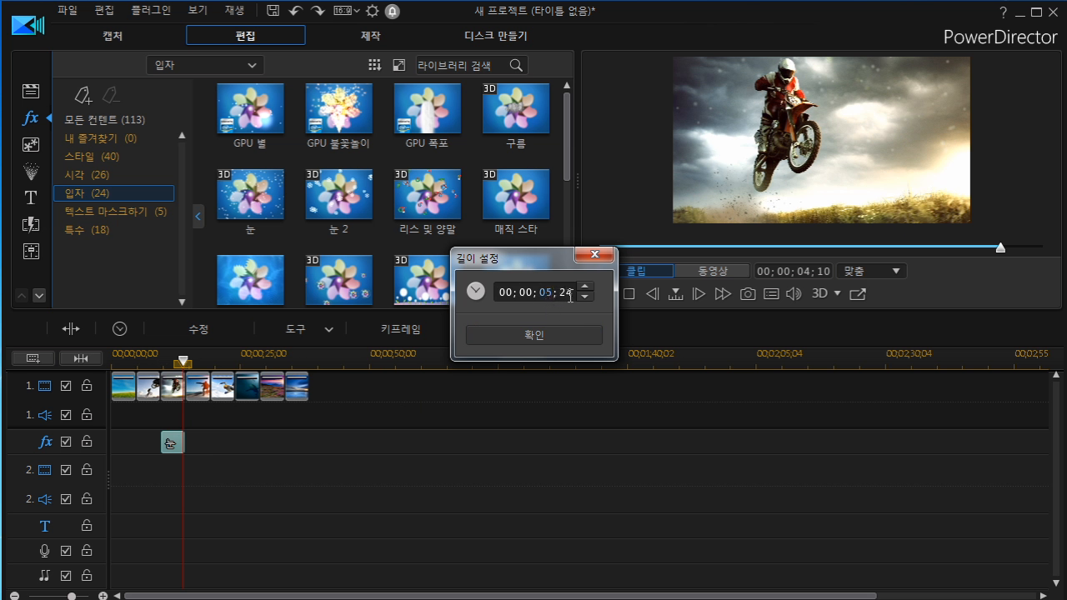
type("00")
left_click(534, 334)
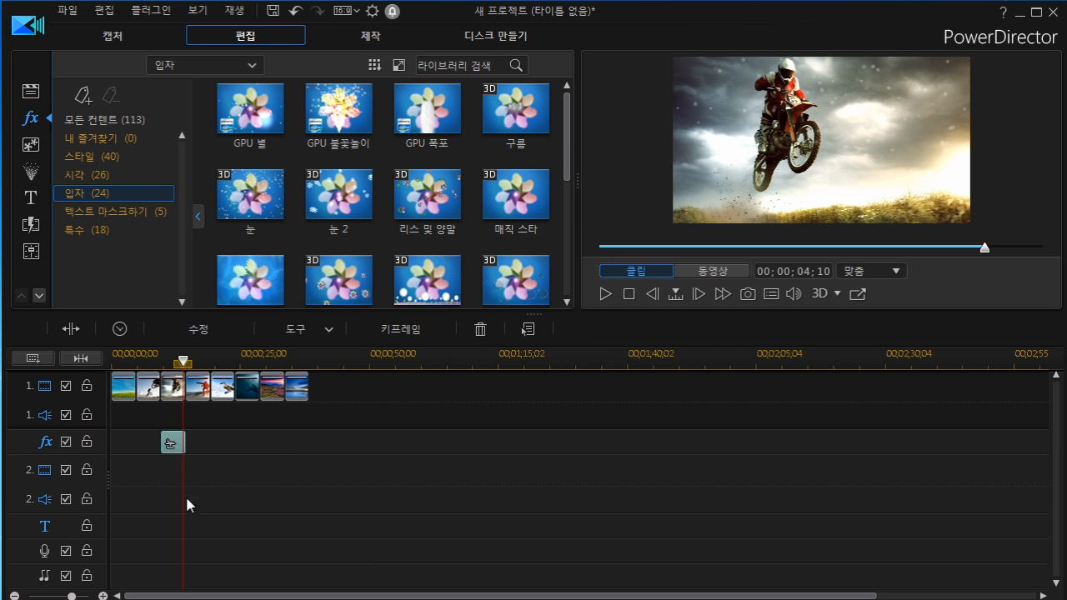
Play the movie preview from the start of the 눈 effect.
left_click_drag(183, 362, 160, 363)
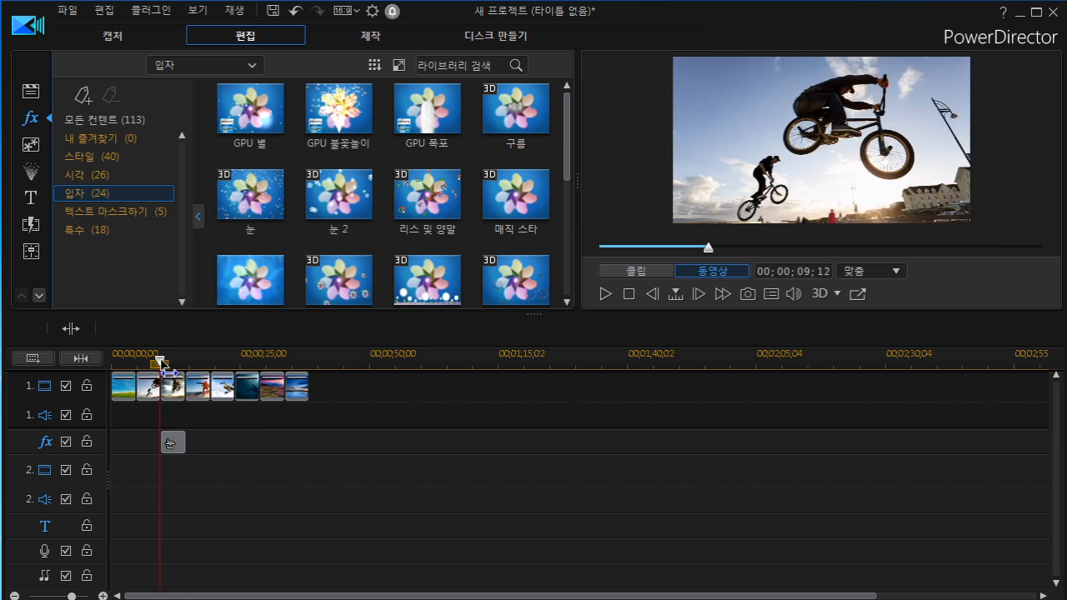
left_click(602, 294)
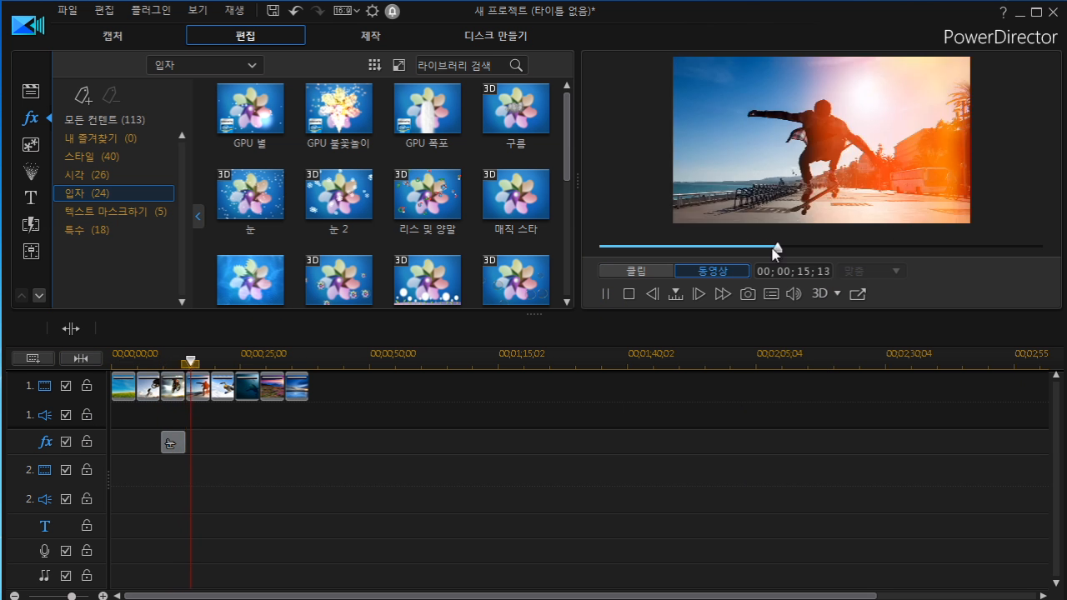
key("space")
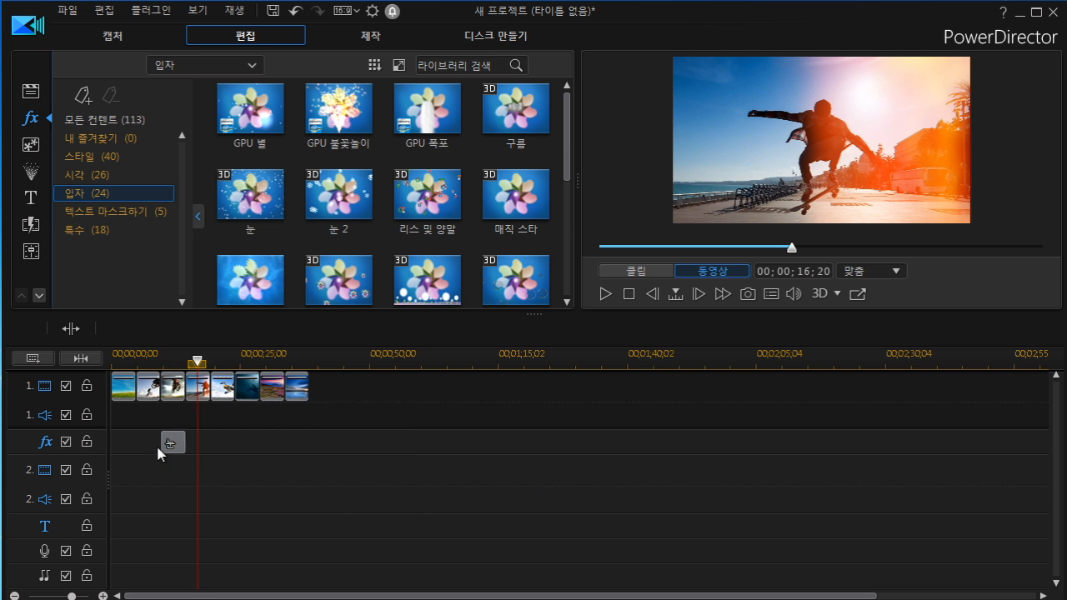
Lengthen the sunrise image clip at the end of the video track by trimming its end outward.
left_click(301, 394)
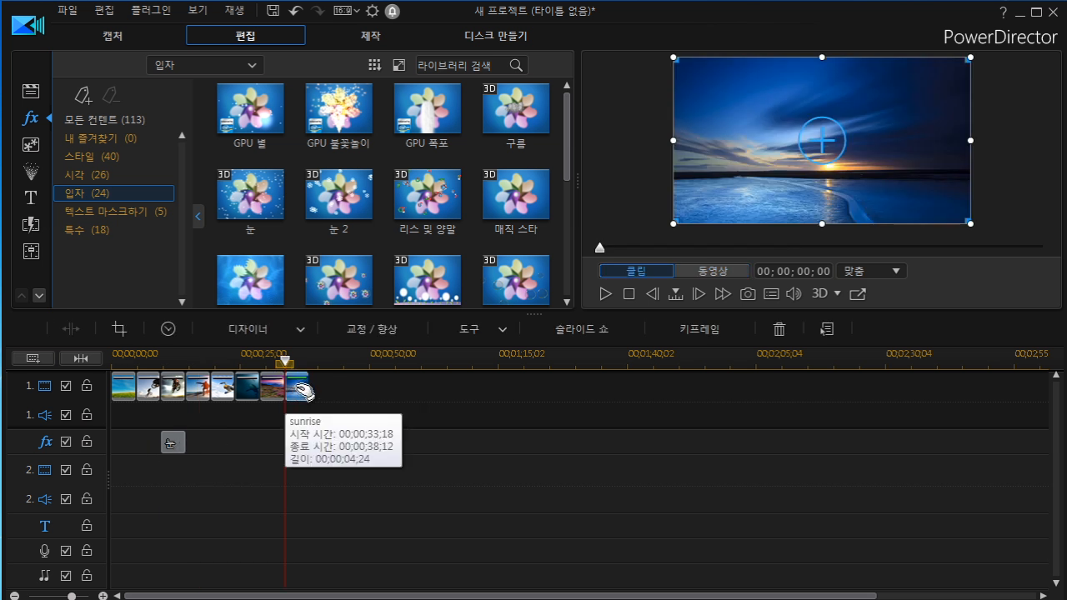
left_click(175, 443)
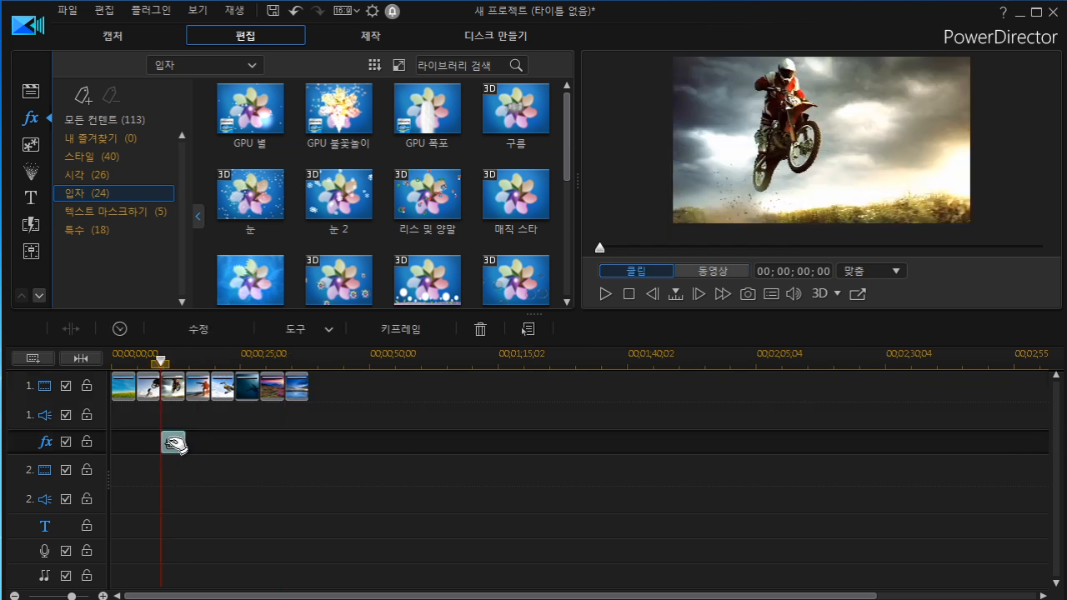
left_click(305, 389)
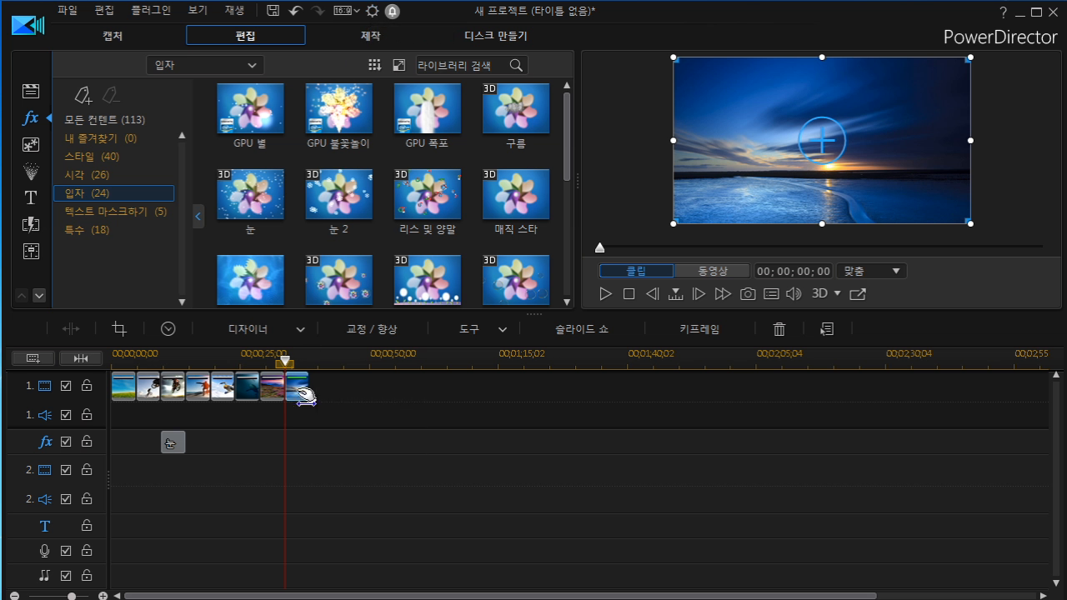
left_click_drag(308, 386, 340, 387)
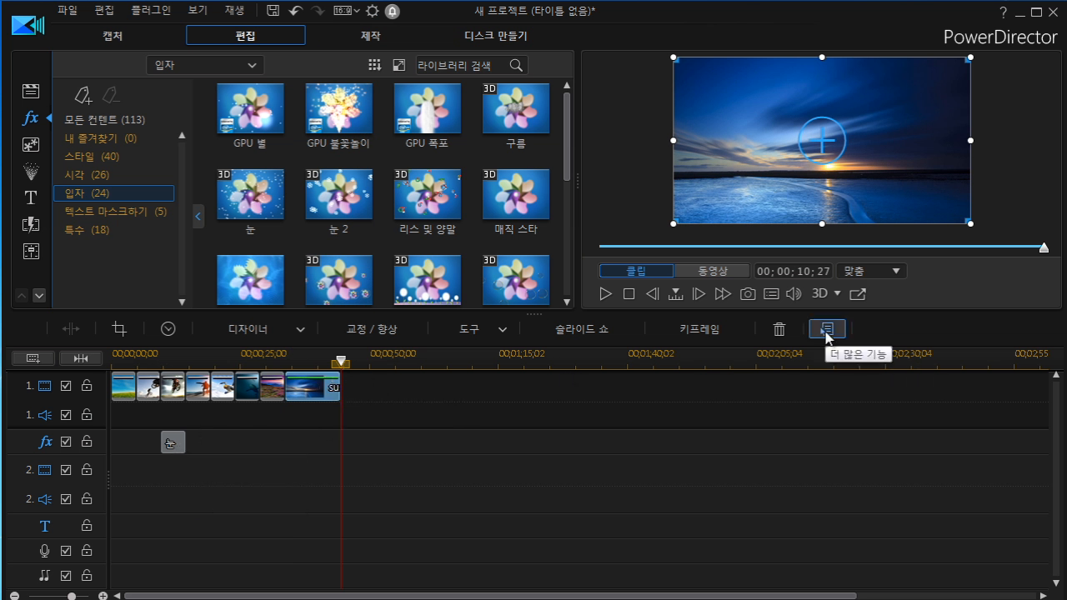
Set the sunrise clip's duration to 00;00;05;00 in the duration setting dialog and confirm.
left_click(828, 330)
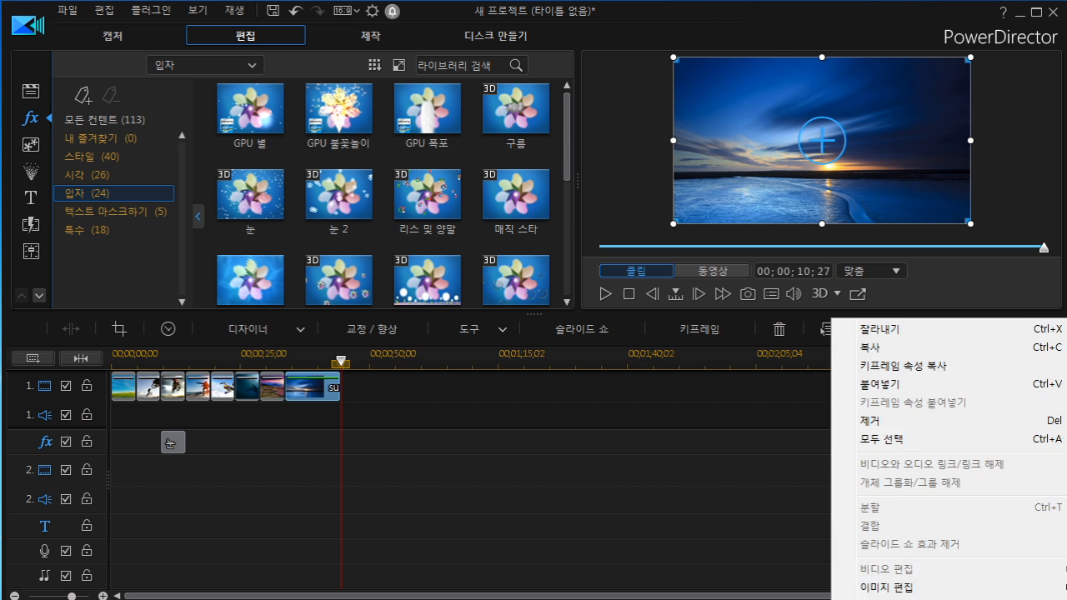
key("Escape")
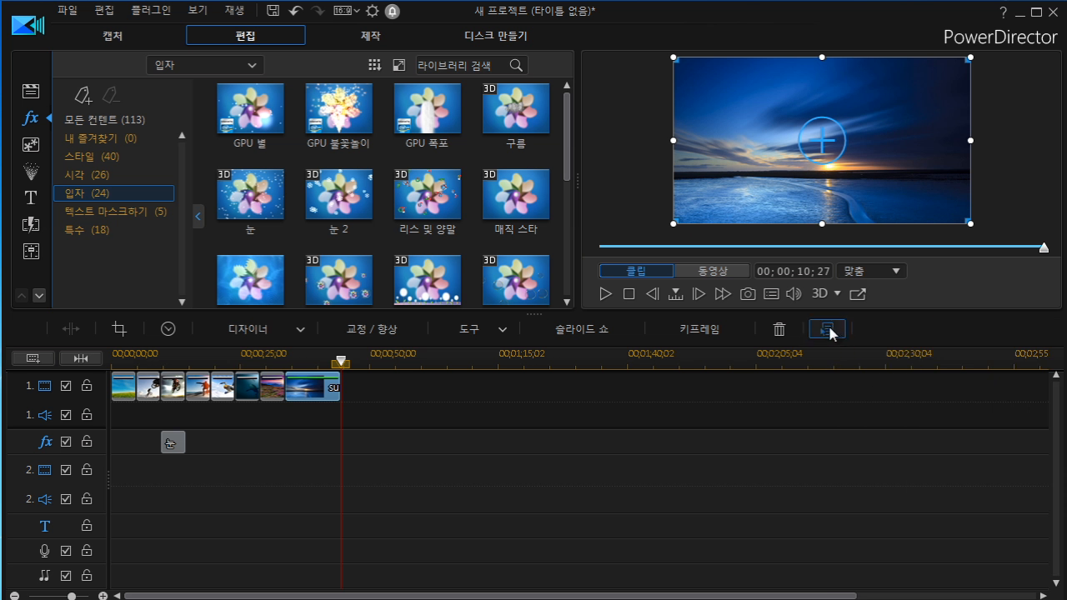
left_click(825, 330)
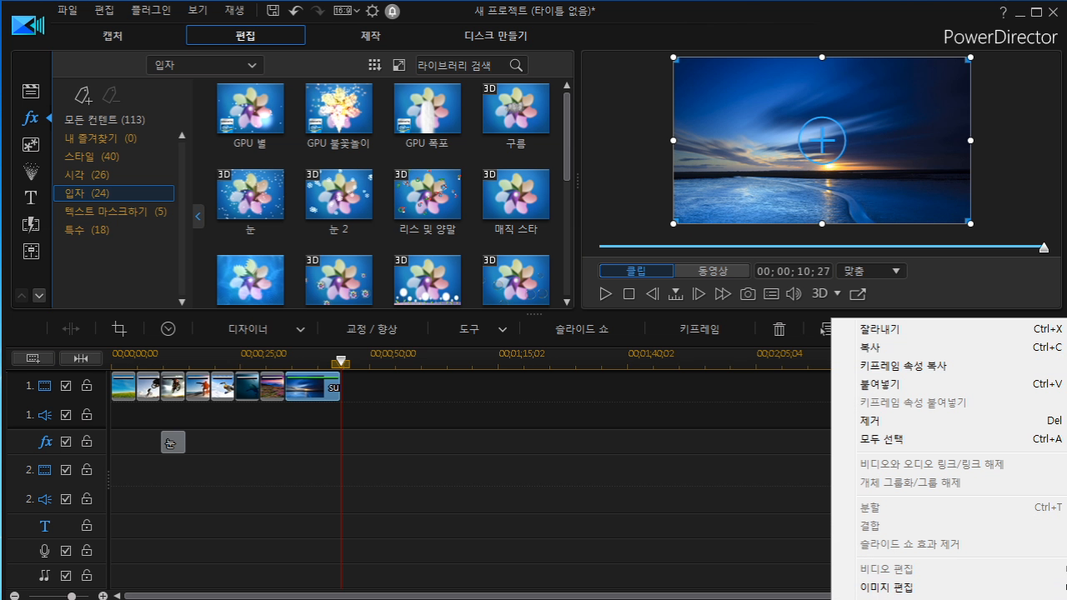
left_click(917, 598)
left_click_drag(517, 261, 463, 281)
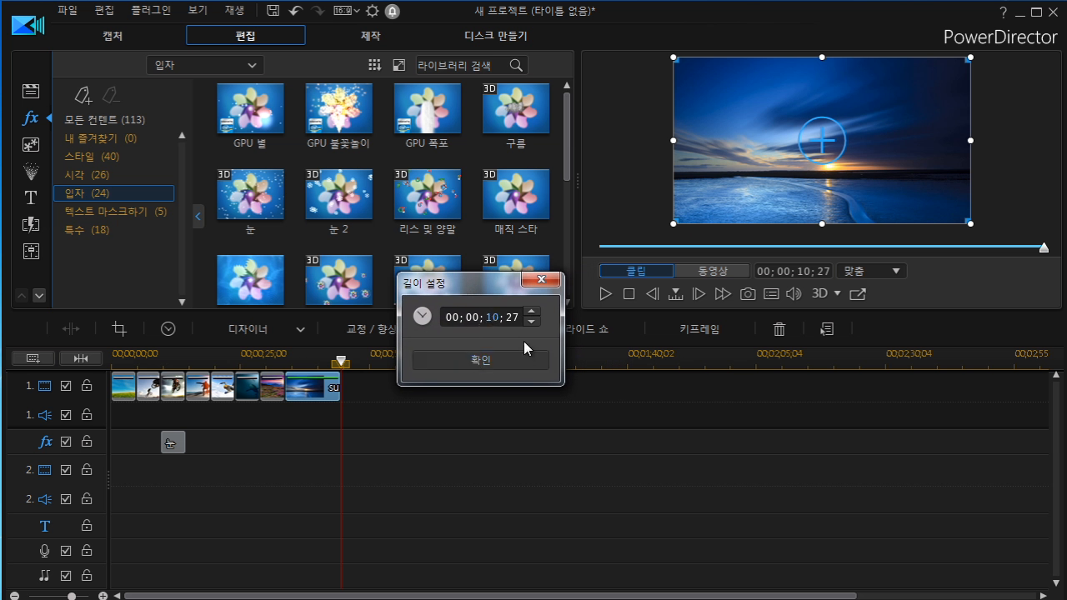
type("05")
left_click(520, 360)
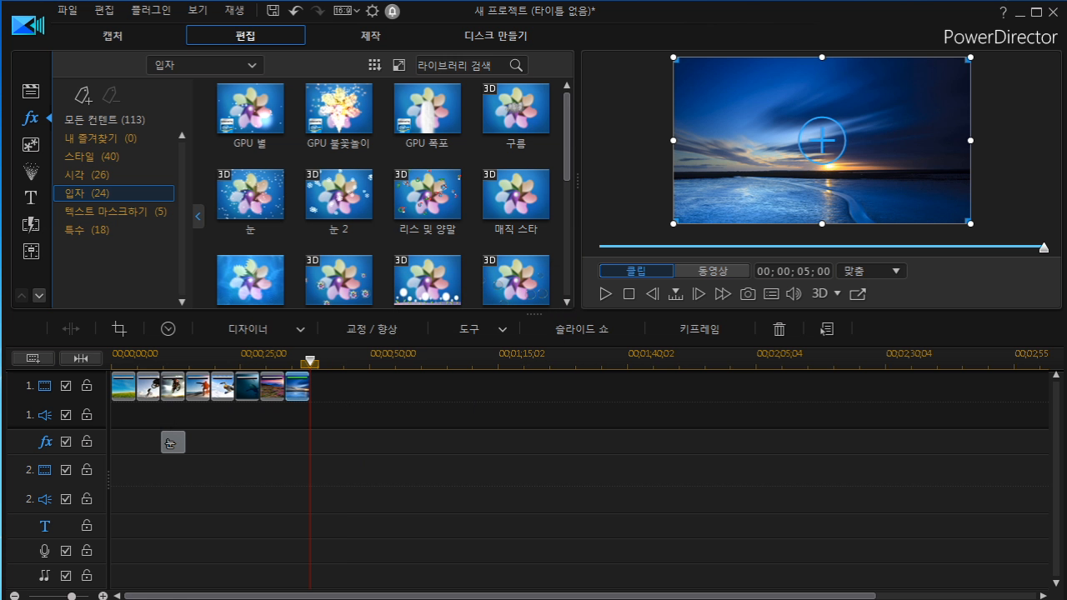
Add the 눈 effect to 내 즐겨찾기 and open the 내 즐겨찾기 category.
left_click(250, 195)
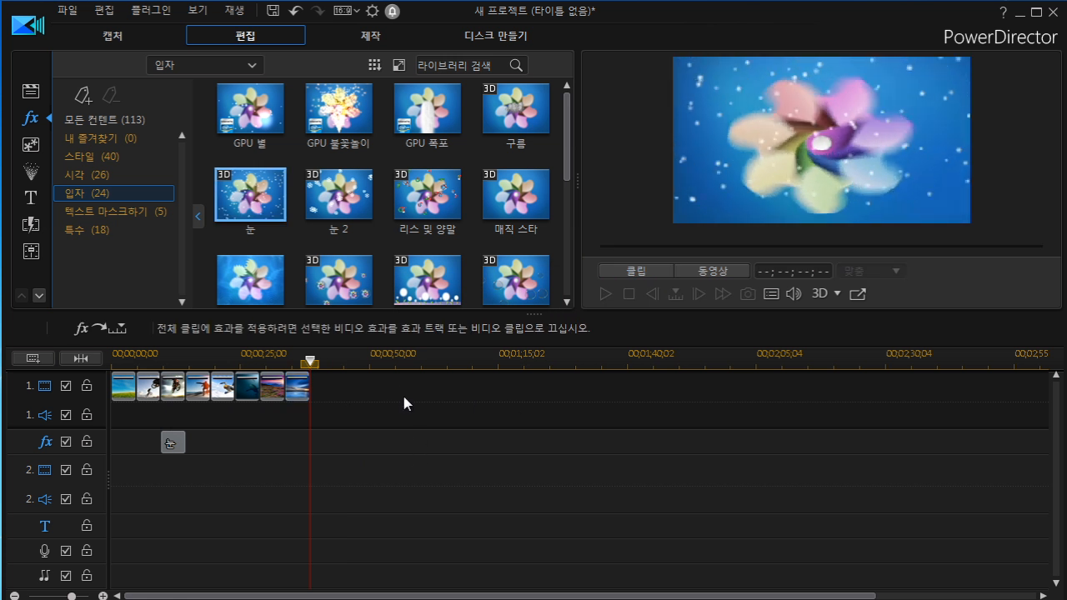
right_click(251, 185)
mouse_move(275, 210)
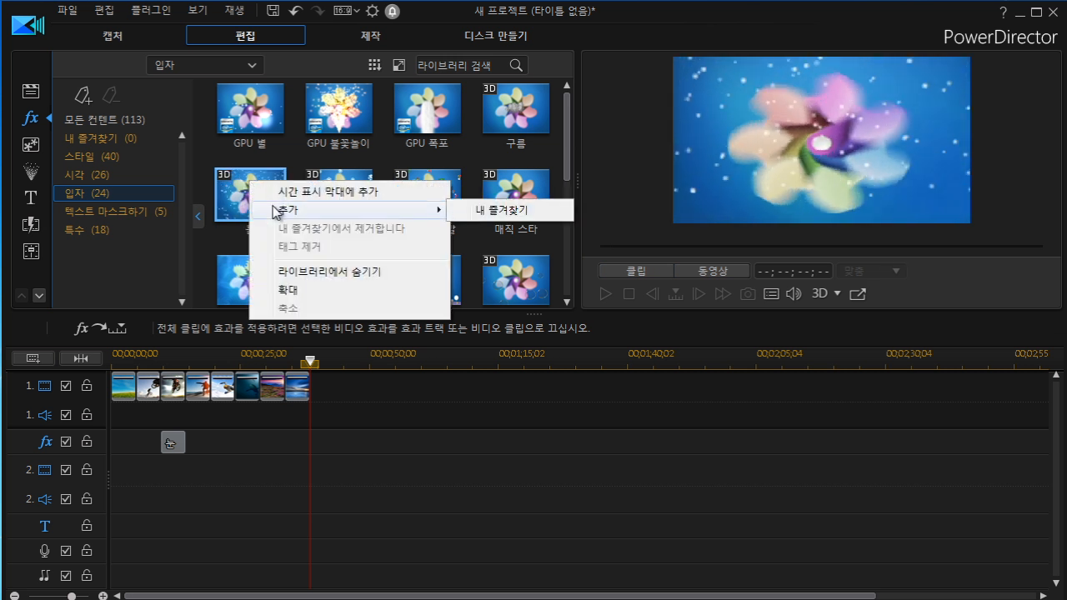
left_click(493, 214)
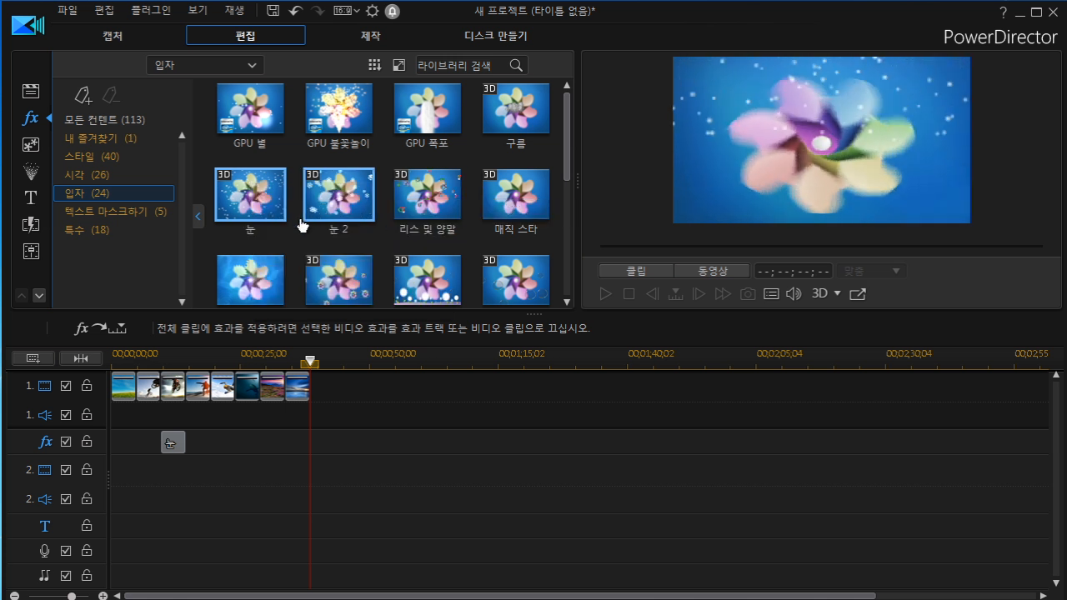
left_click(108, 142)
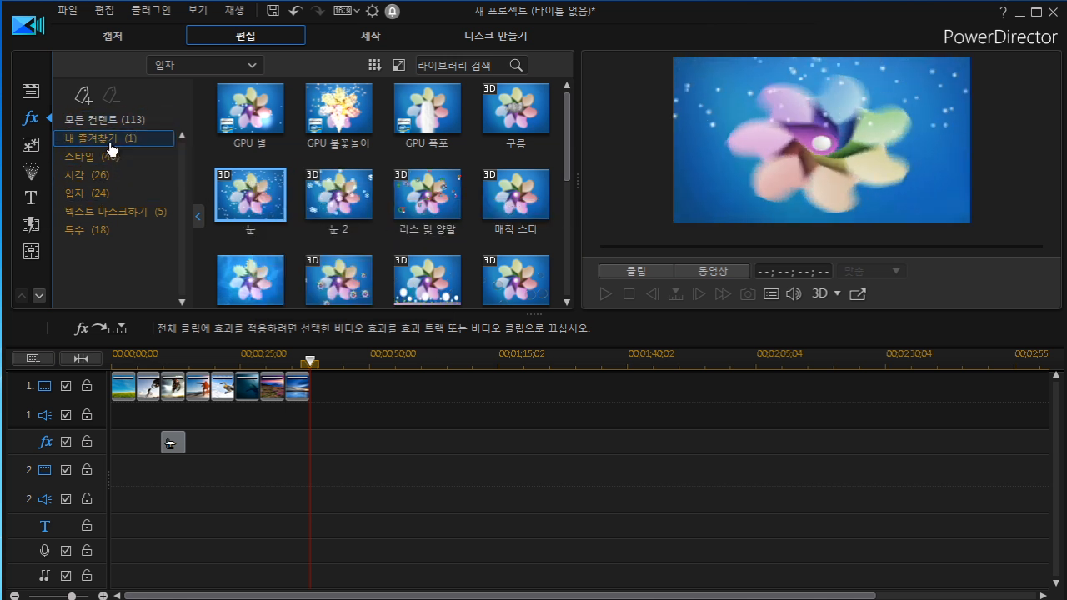
mouse_move(281, 132)
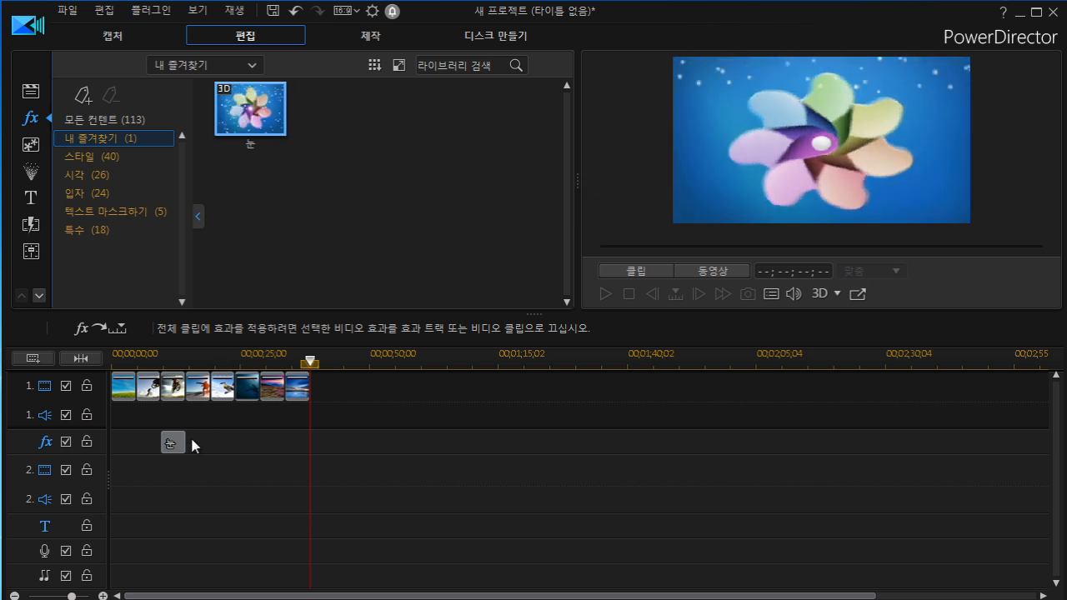
Return to all effect content and scroll through the effect library.
mouse_move(185, 453)
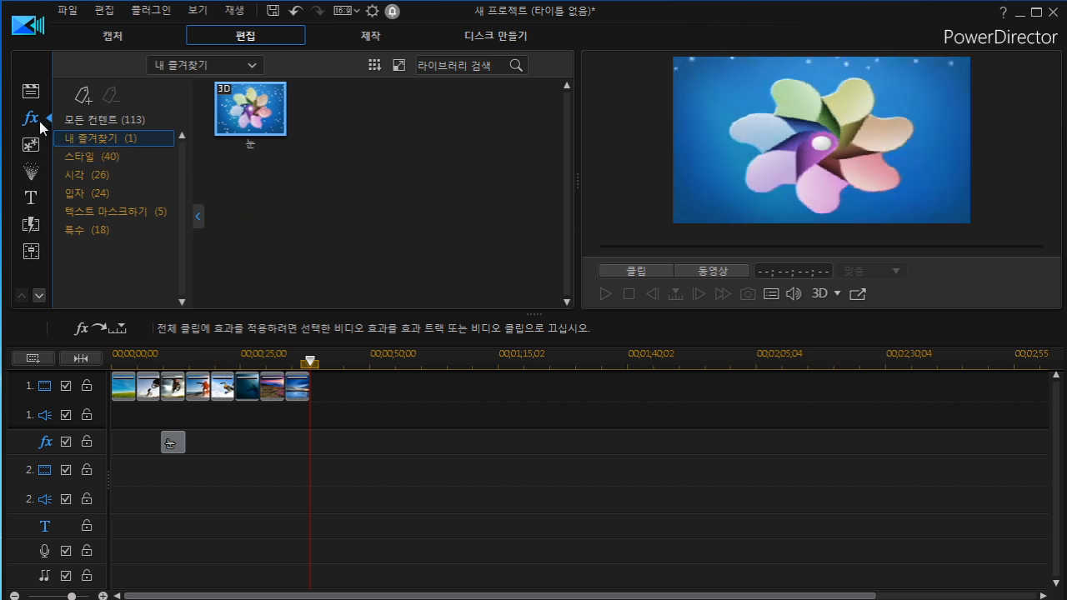
left_click(99, 120)
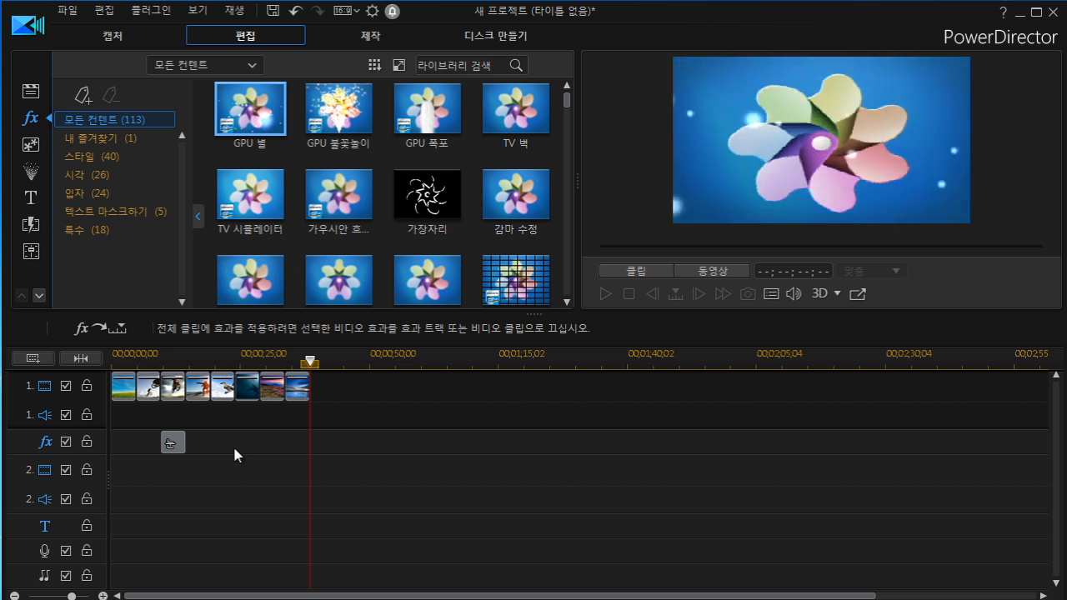
left_click_drag(567, 104, 567, 119)
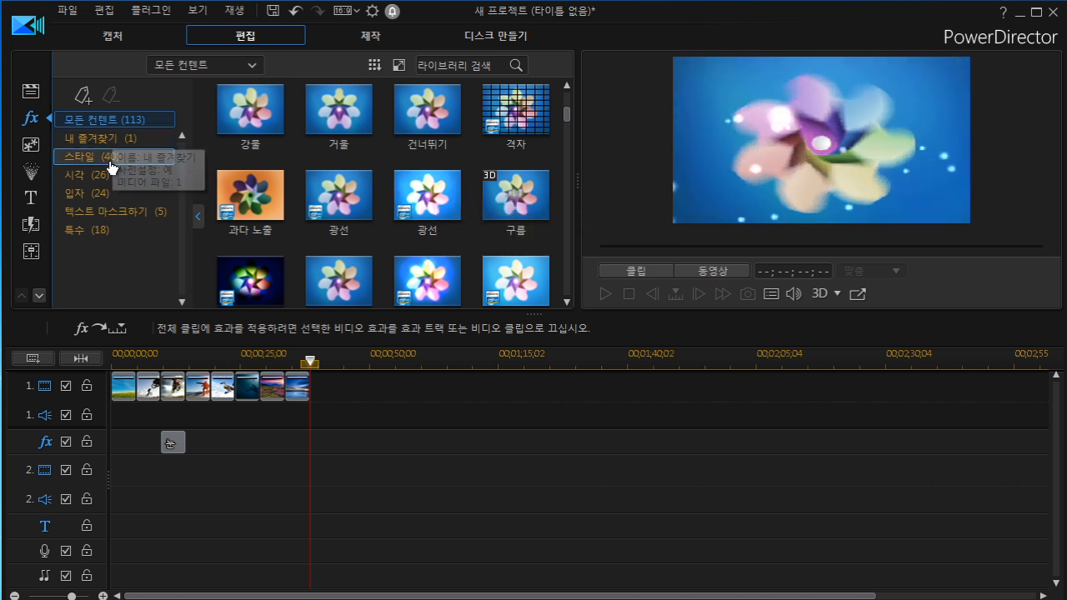
Open the PiP object room and place the 하트 2 object on video track 2 at the timeline start.
left_click(35, 151)
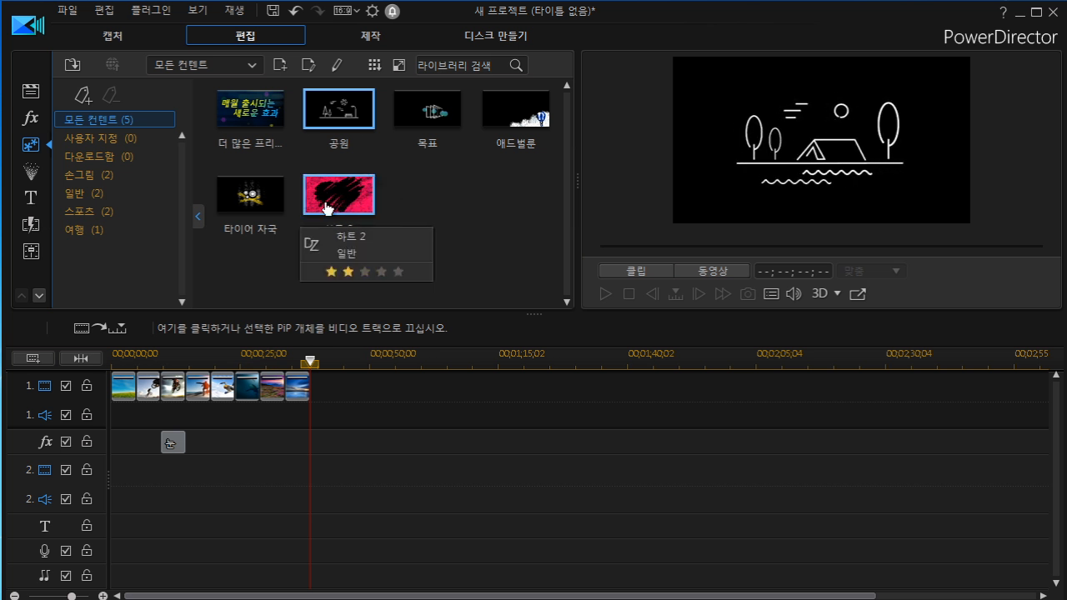
left_click(126, 392)
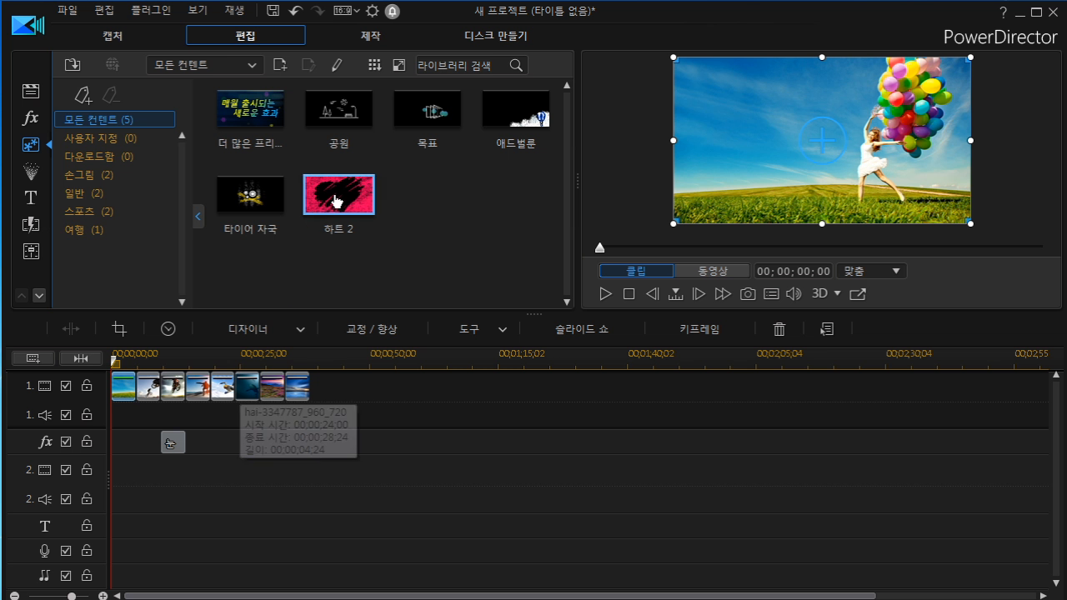
left_click_drag(350, 202, 115, 482)
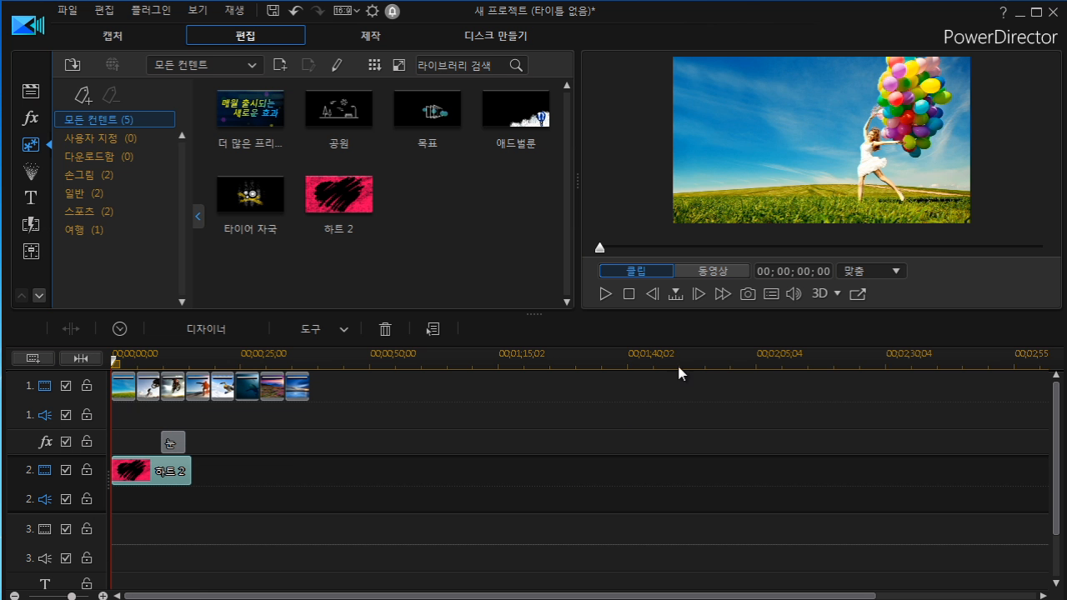
Play and stop the movie preview.
left_click(606, 295)
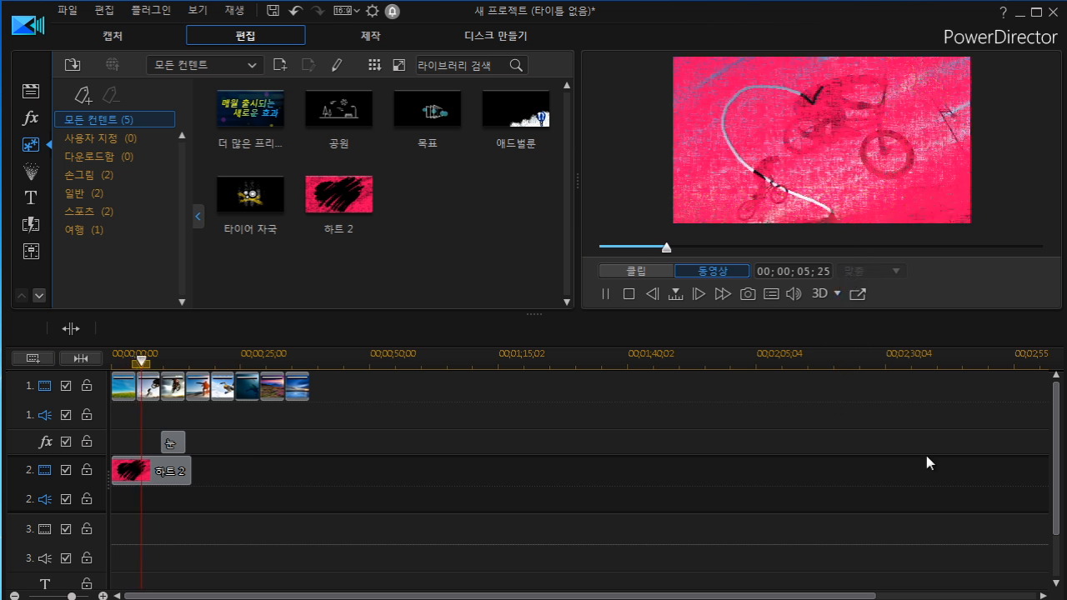
left_click(629, 295)
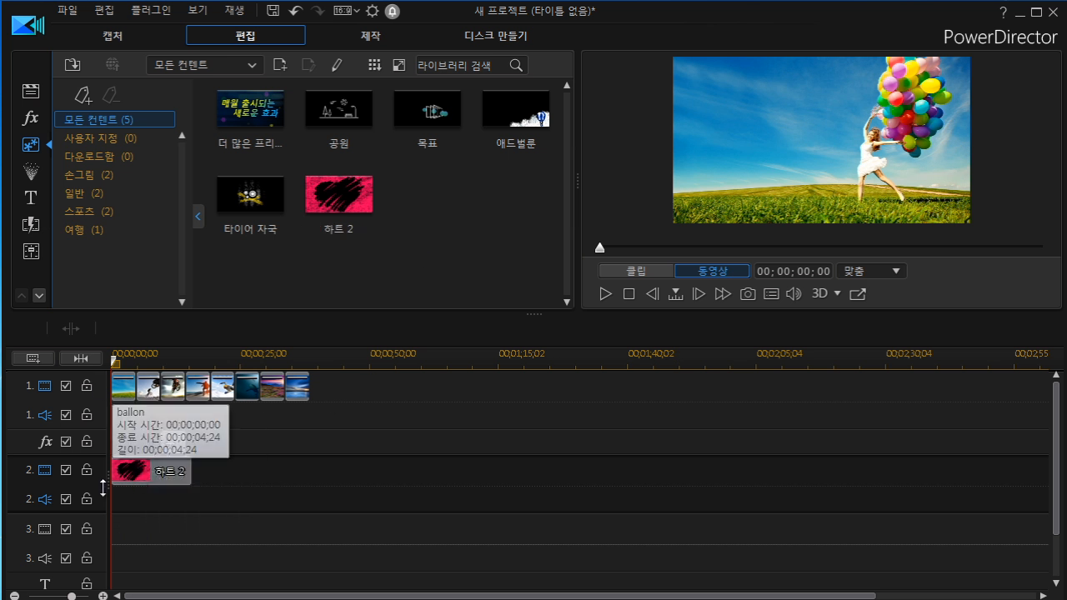
Trim the 하트 2 object's end so it lasts about 9 seconds 18 frames.
left_click(175, 475)
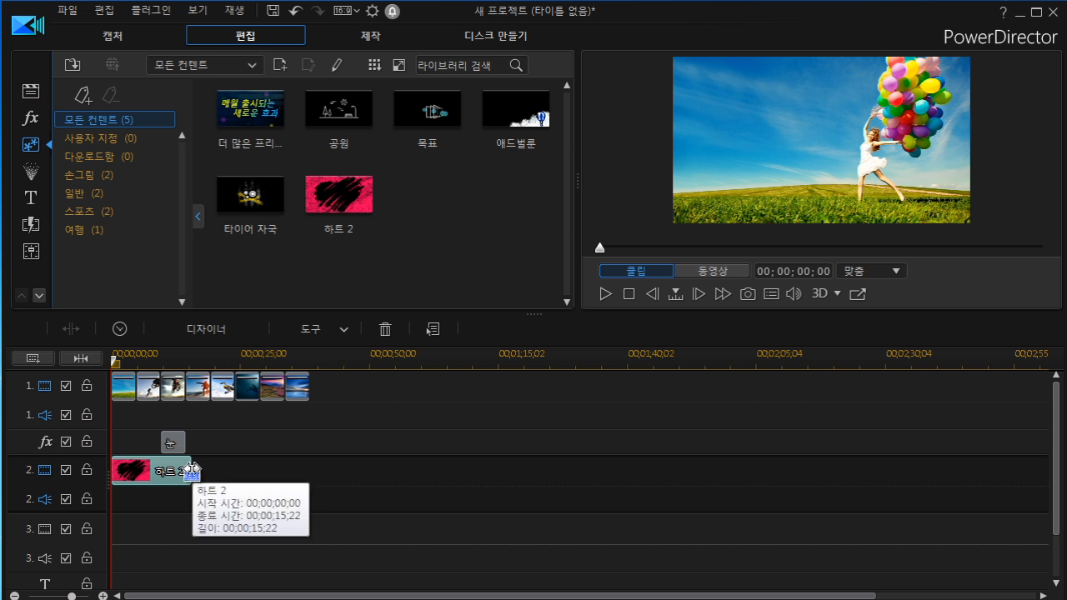
left_click_drag(191, 469, 164, 416)
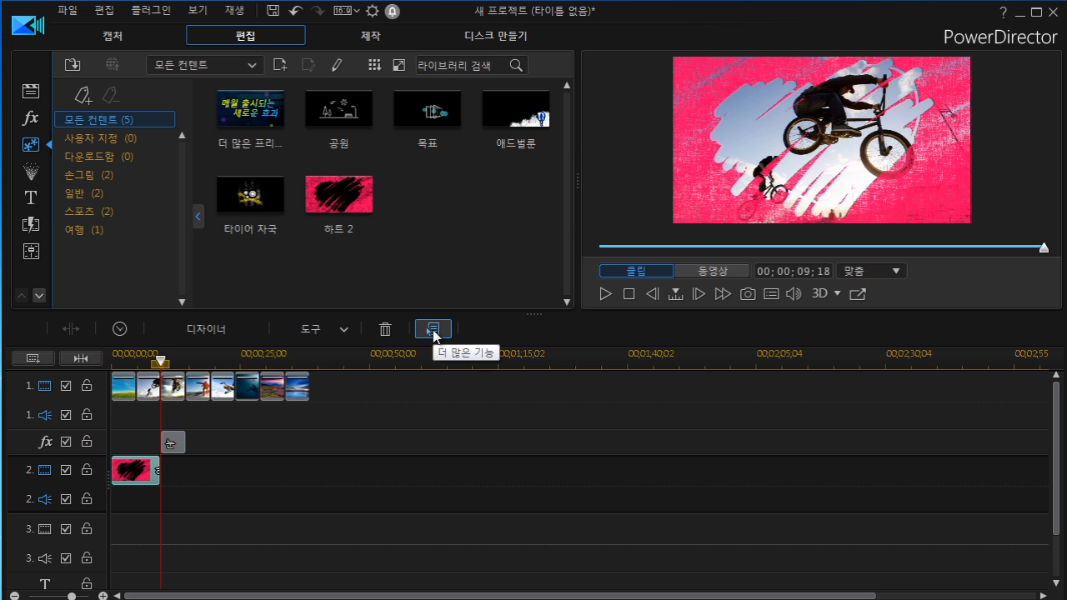
left_click(433, 331)
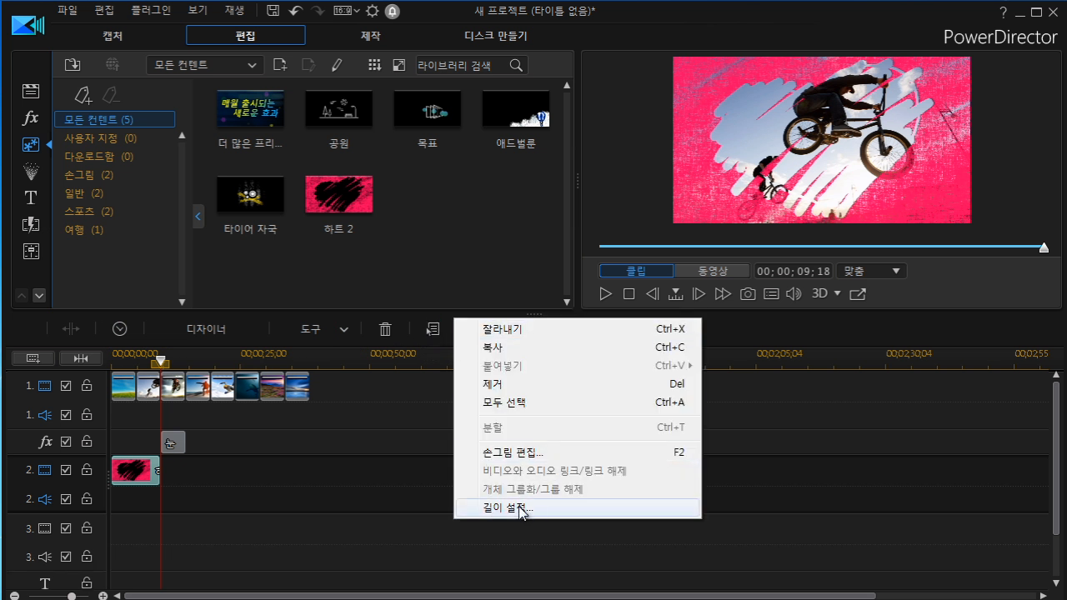
left_click(431, 331)
left_click(431, 330)
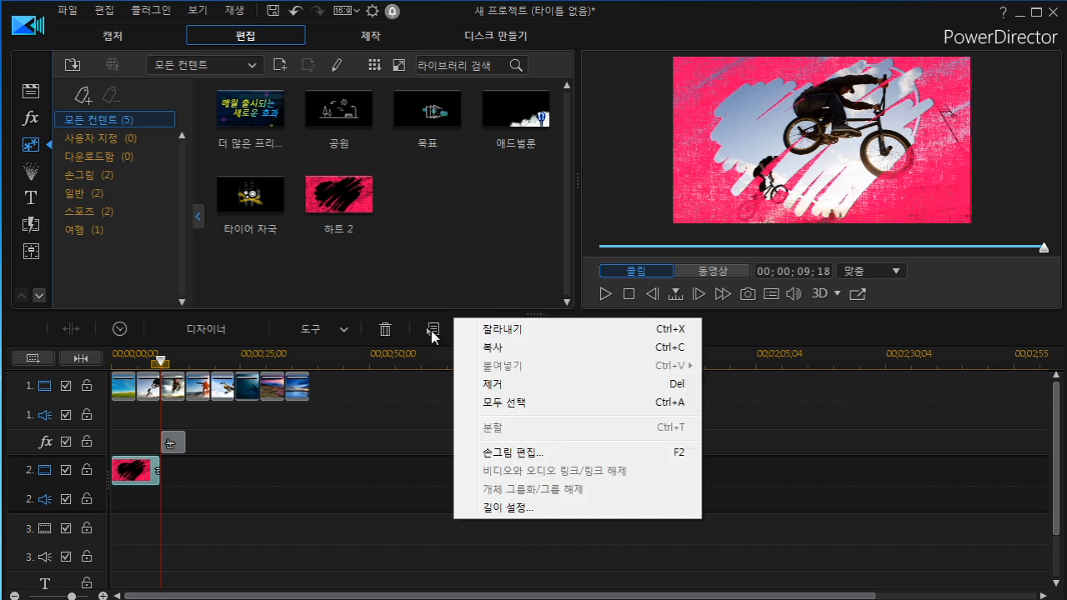
left_click(420, 401)
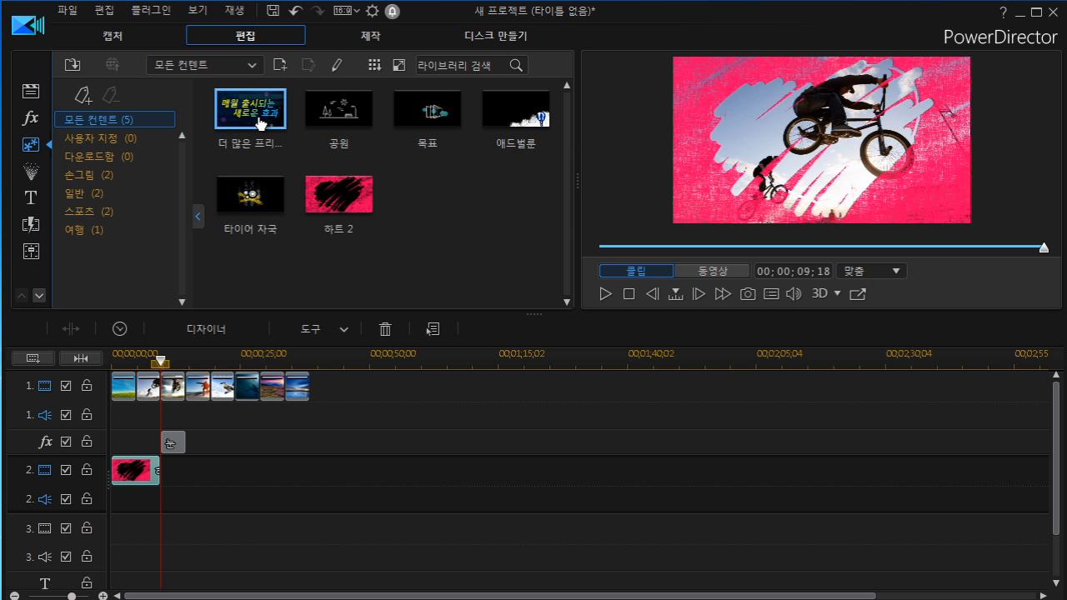
Open the download category and follow the link to more free effects on the CyberLink website.
left_click(125, 160)
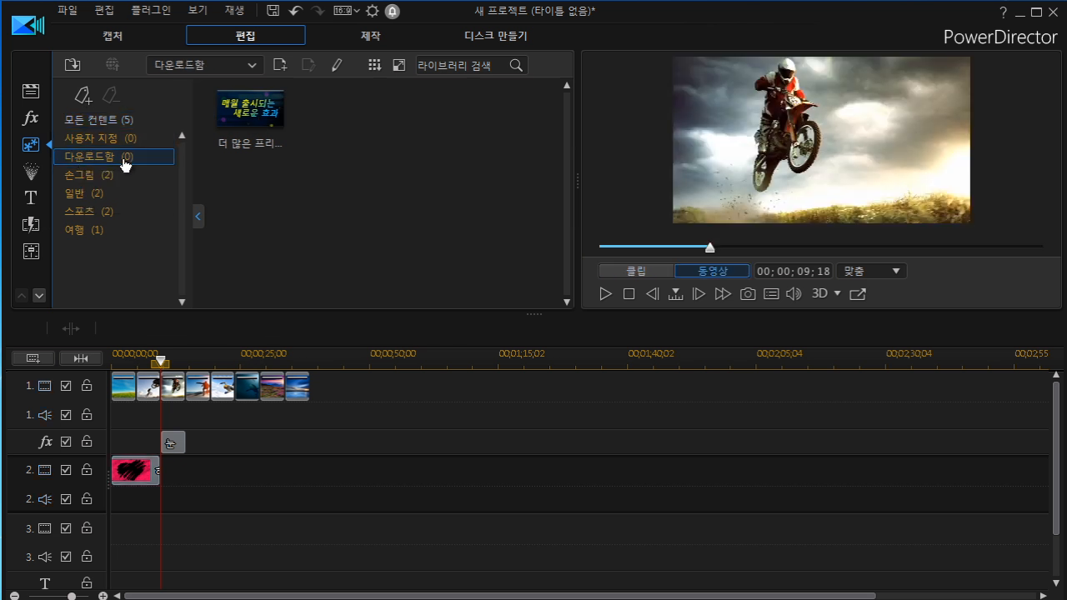
left_click(262, 122)
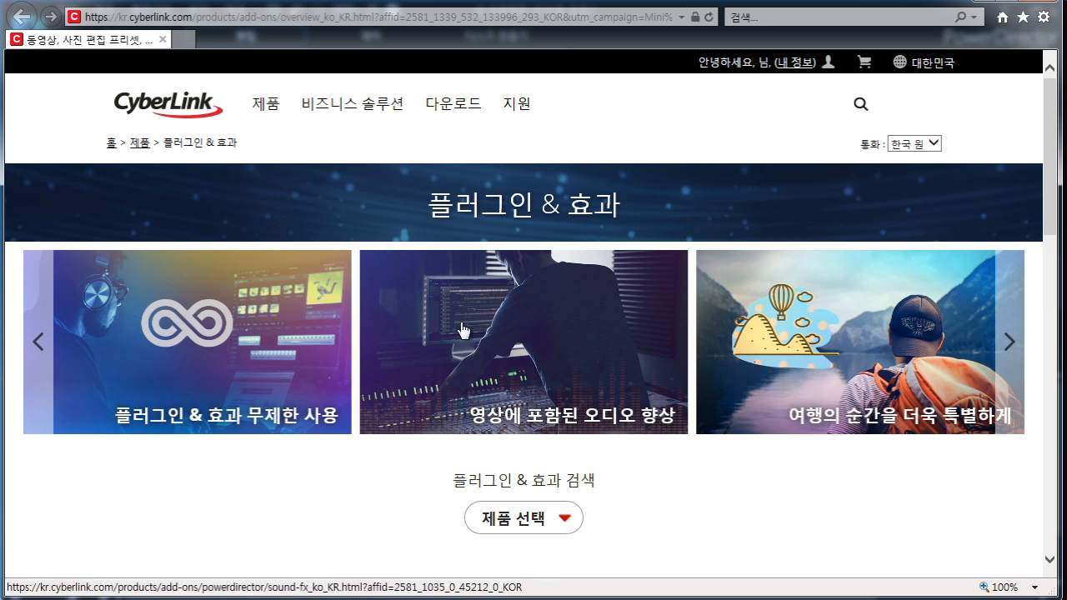
Go to the CyberLink home page and open DirectorZone.
left_click(111, 150)
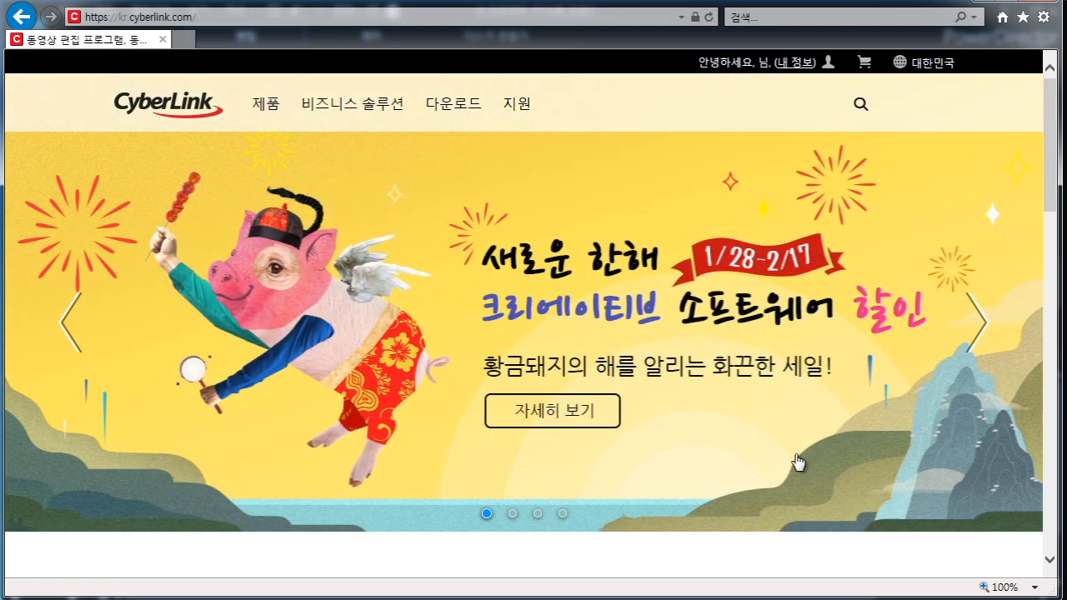
scroll(796, 457, "down", 4)
scroll(790, 457, "down", 7)
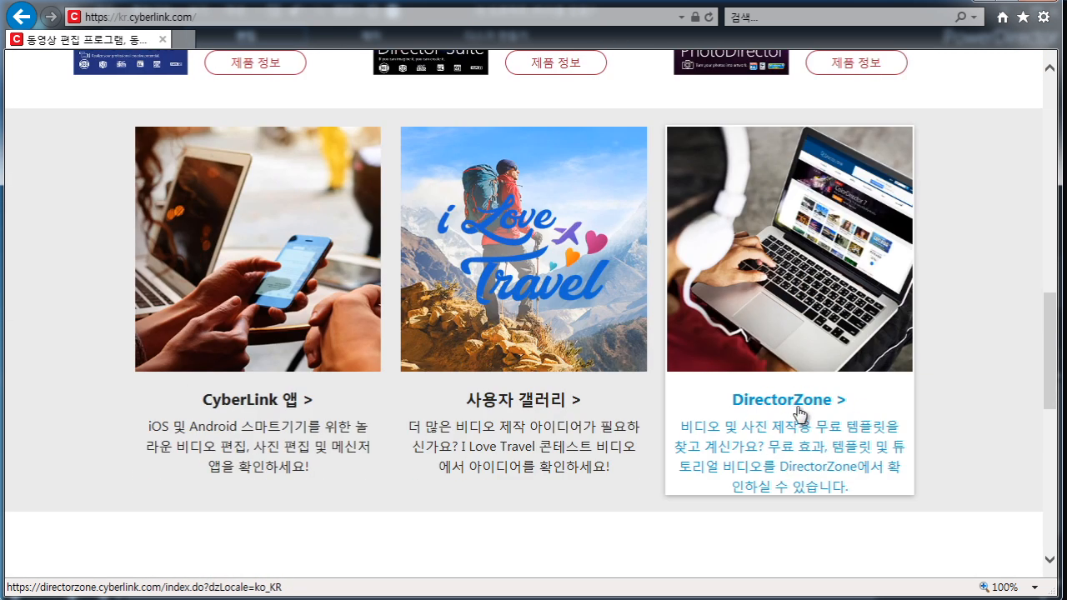
left_click(803, 408)
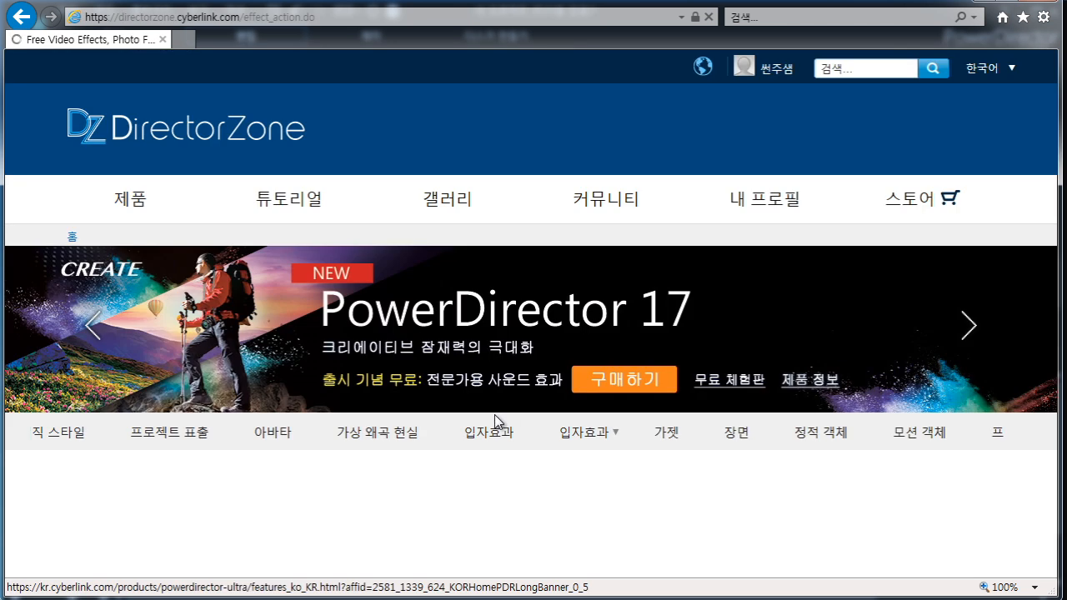
Browse the PiP object effects listed on DirectorZone.
scroll(495, 426, "down", 1)
scroll(494, 429, "down", 3)
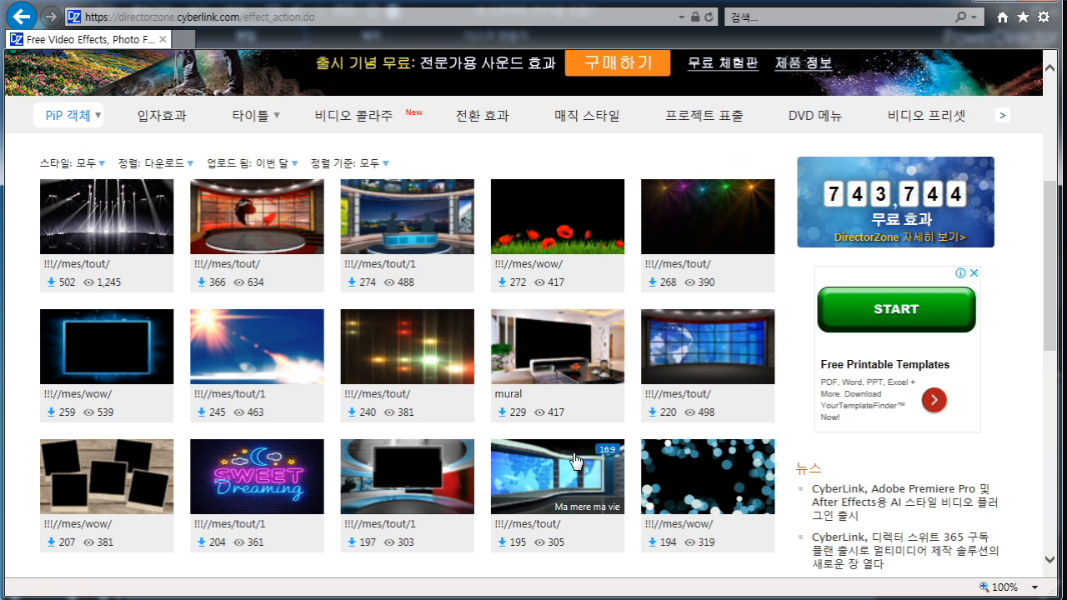
scroll(696, 375, "up", 2)
scroll(697, 367, "up", 2)
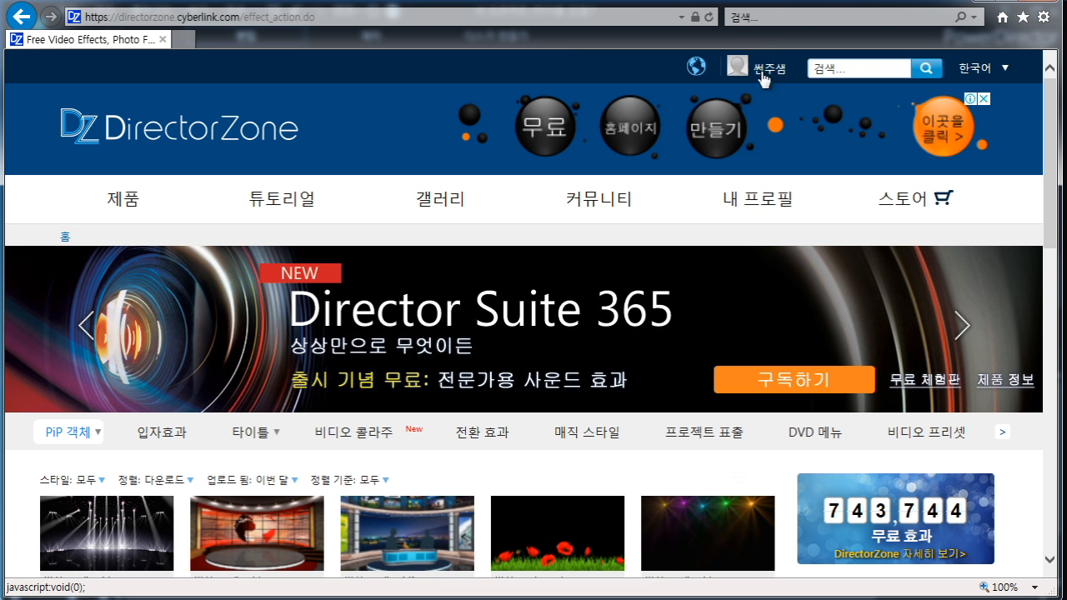
scroll(519, 309, "down", 5)
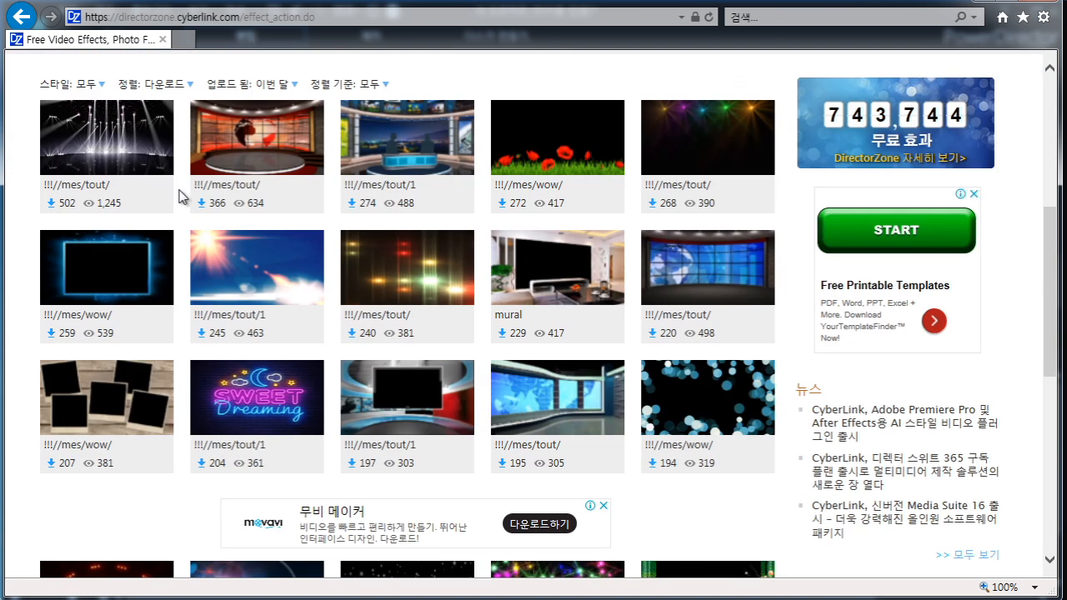
Open the DirectorZone page of the colored stage-lights PiP object !!!//mes/tout/.
scroll(281, 180, "up", 1)
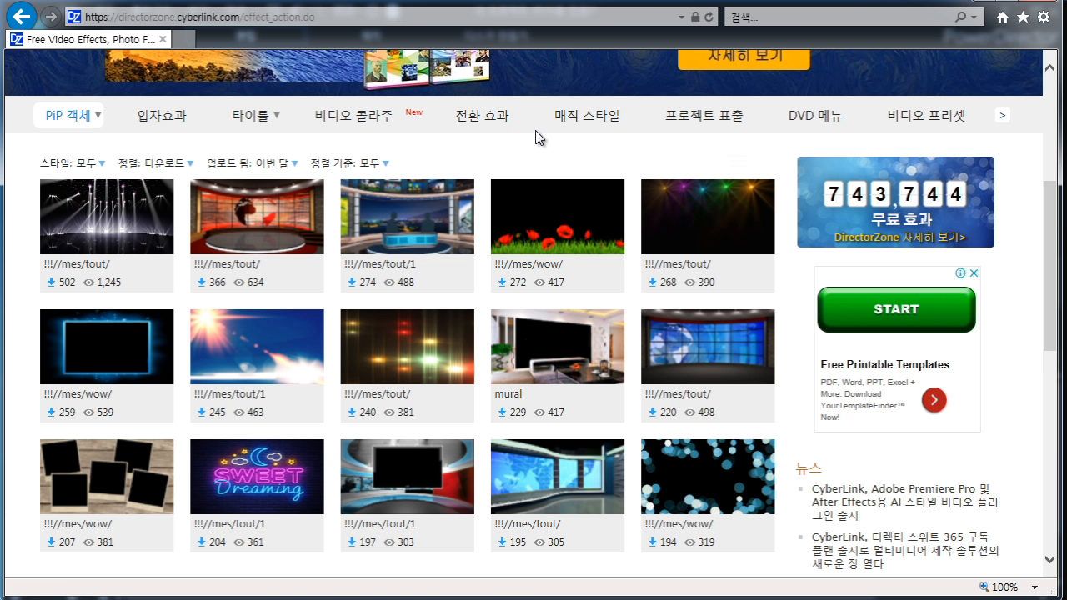
scroll(535, 130, "up", 2)
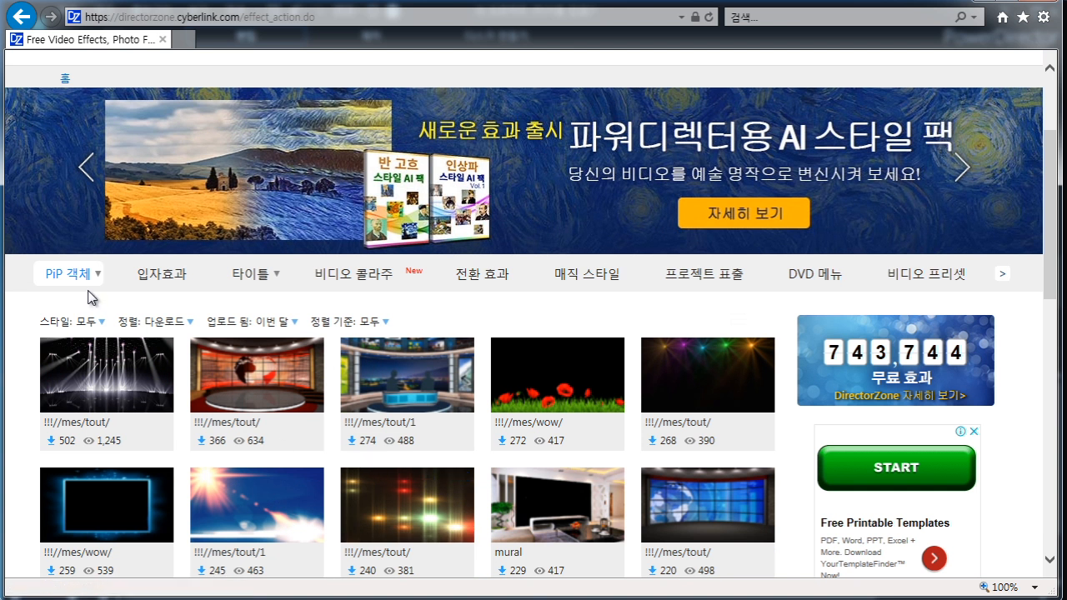
scroll(434, 415, "down", 2)
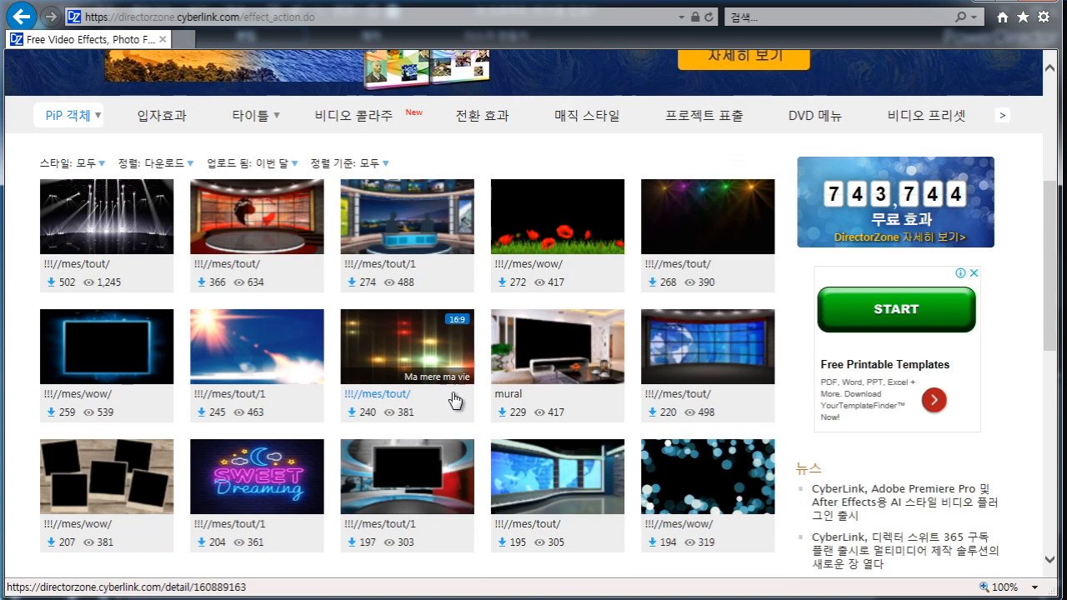
scroll(453, 403, "up", 1)
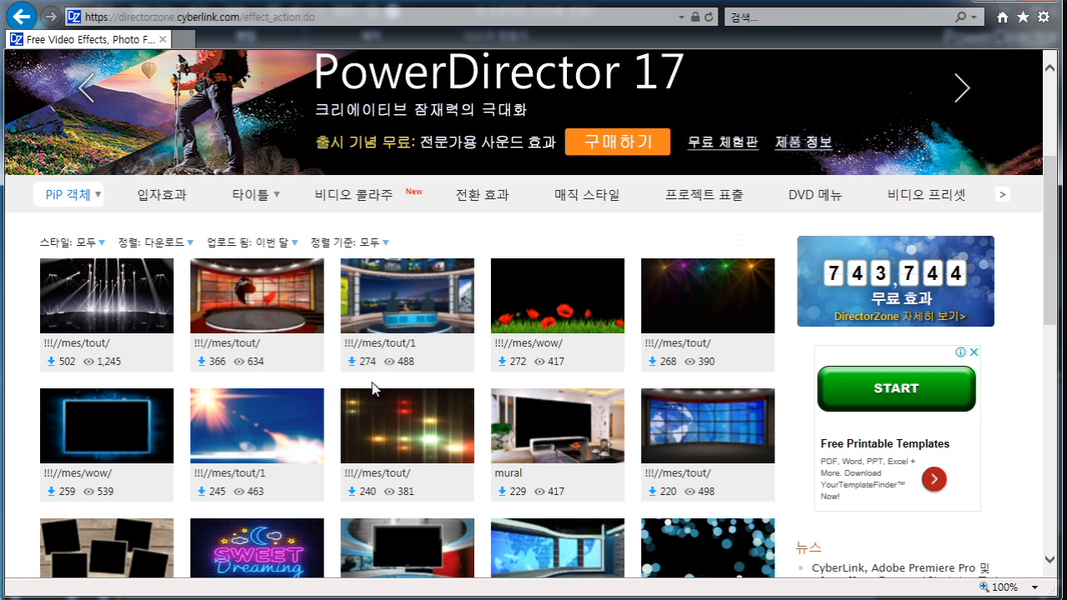
scroll(372, 405, "down", 1)
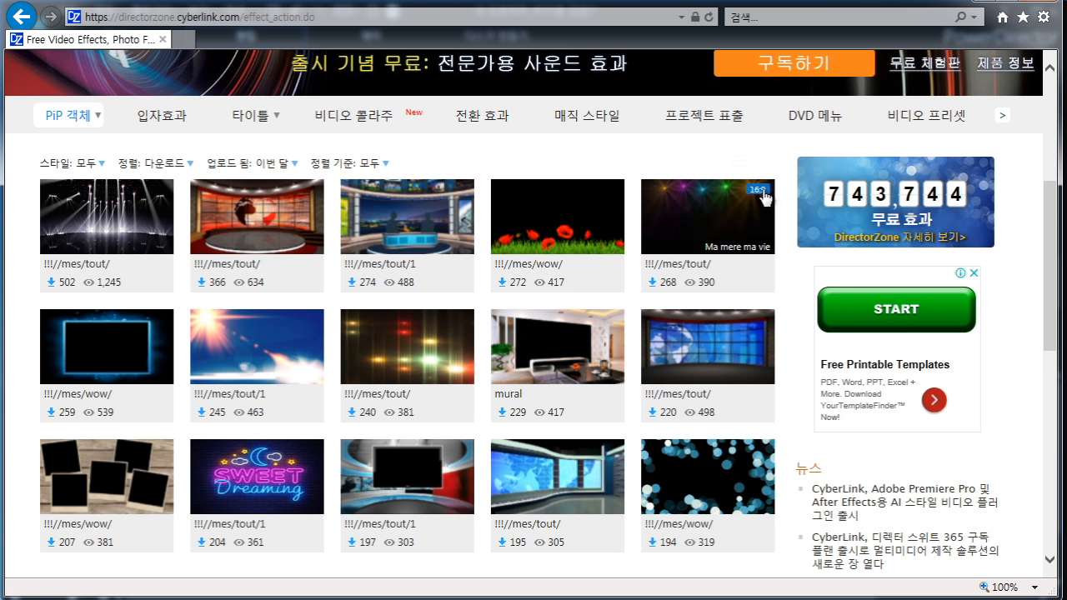
left_click(695, 227)
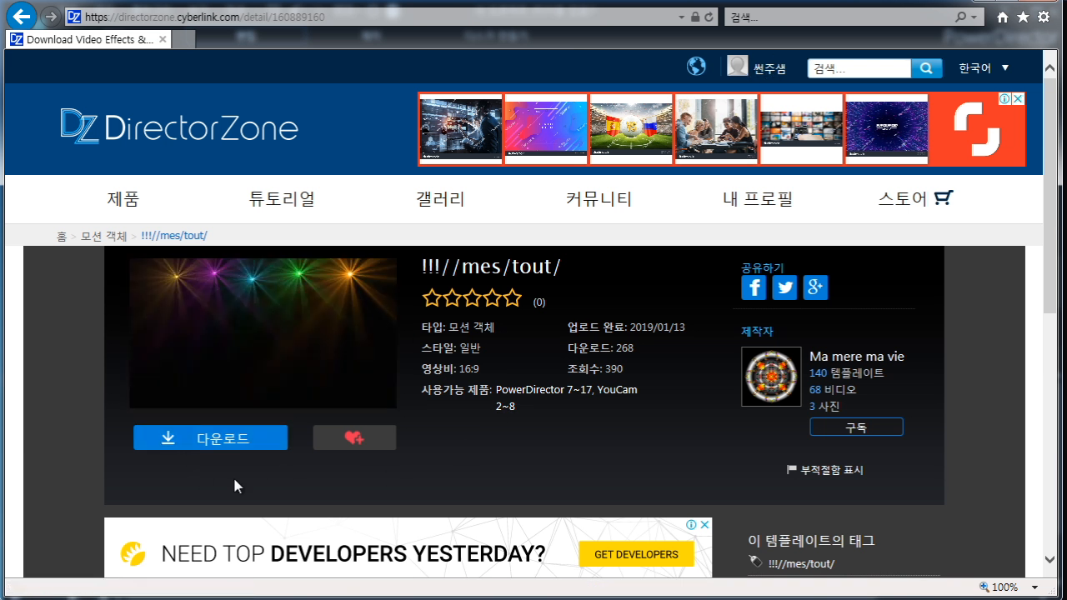
Download the !!!//mes/tout/ template and open the file so it installs into PowerDirector.
left_click(200, 441)
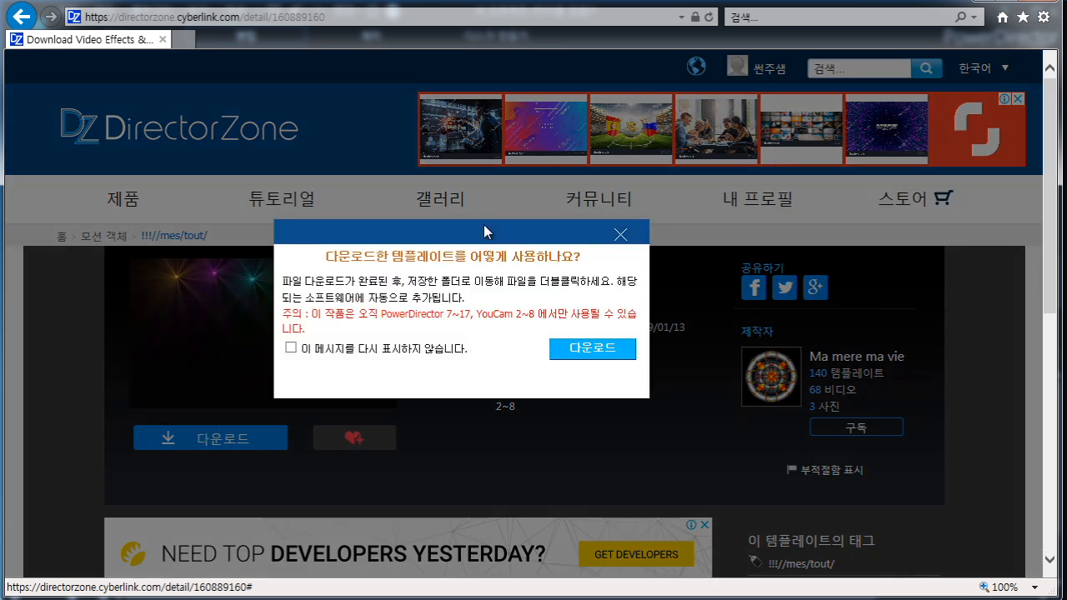
left_click(592, 350)
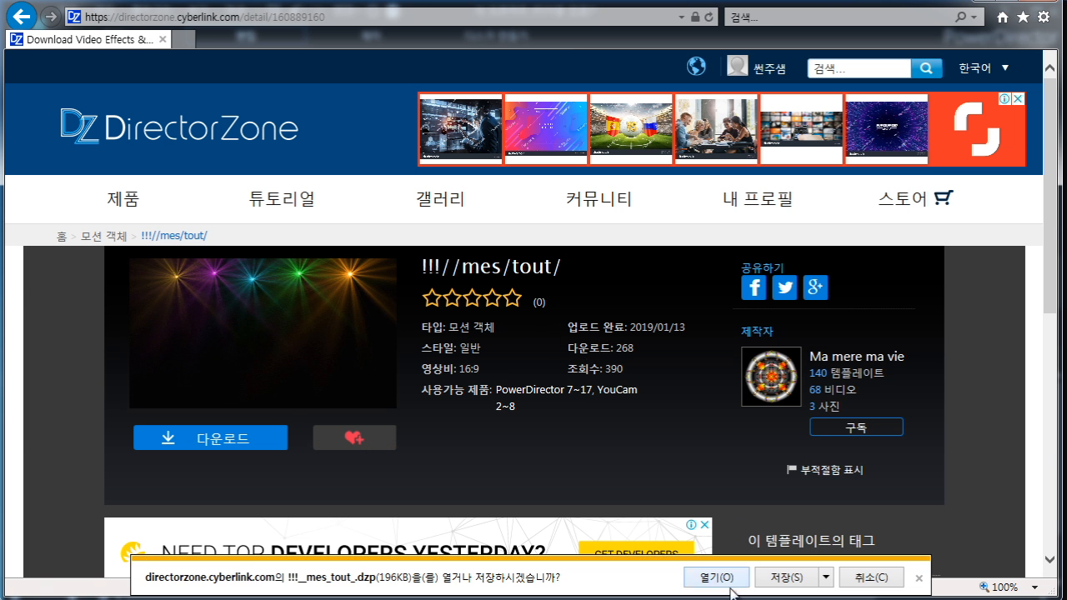
left_click(722, 579)
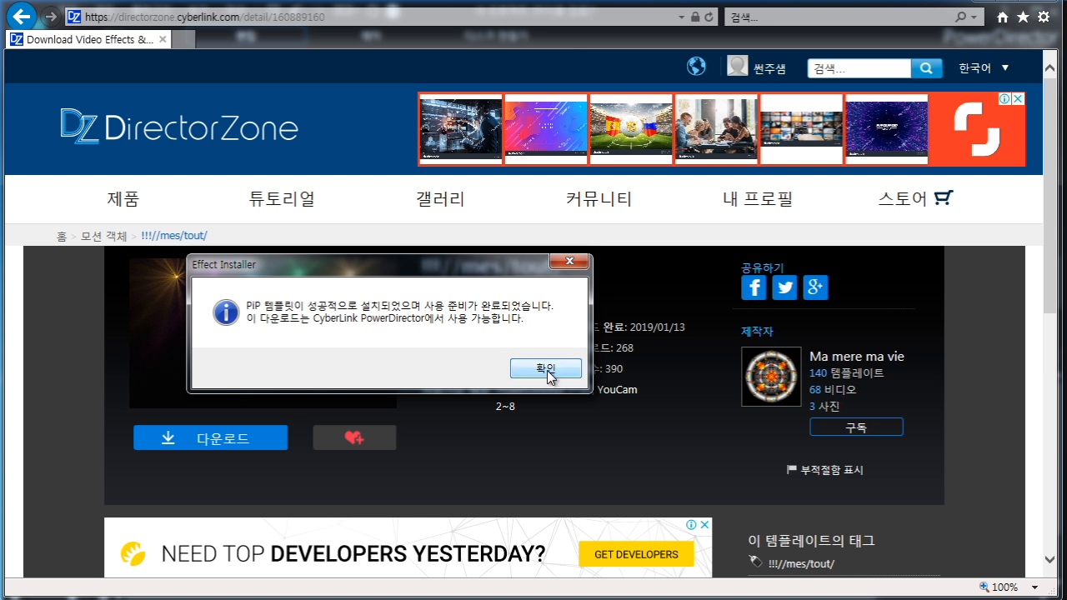
left_click(547, 373)
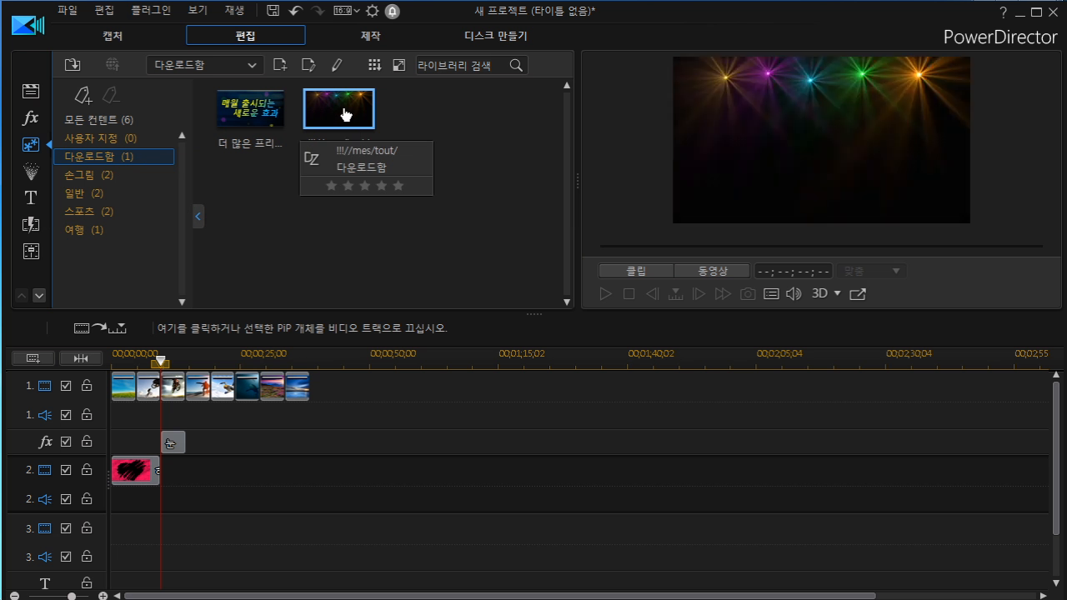
Place the downloaded !!!//mes/tout/ object on track 2 at about 19 seconds and play it back.
left_click_drag(346, 114, 275, 475)
left_click_drag(249, 478, 210, 473)
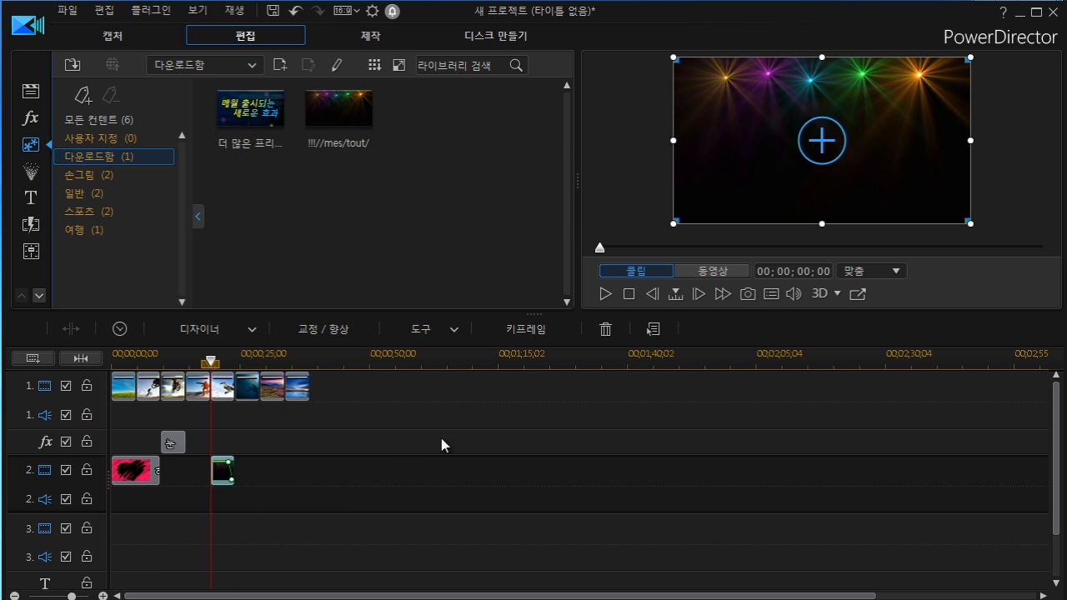
left_click(605, 293)
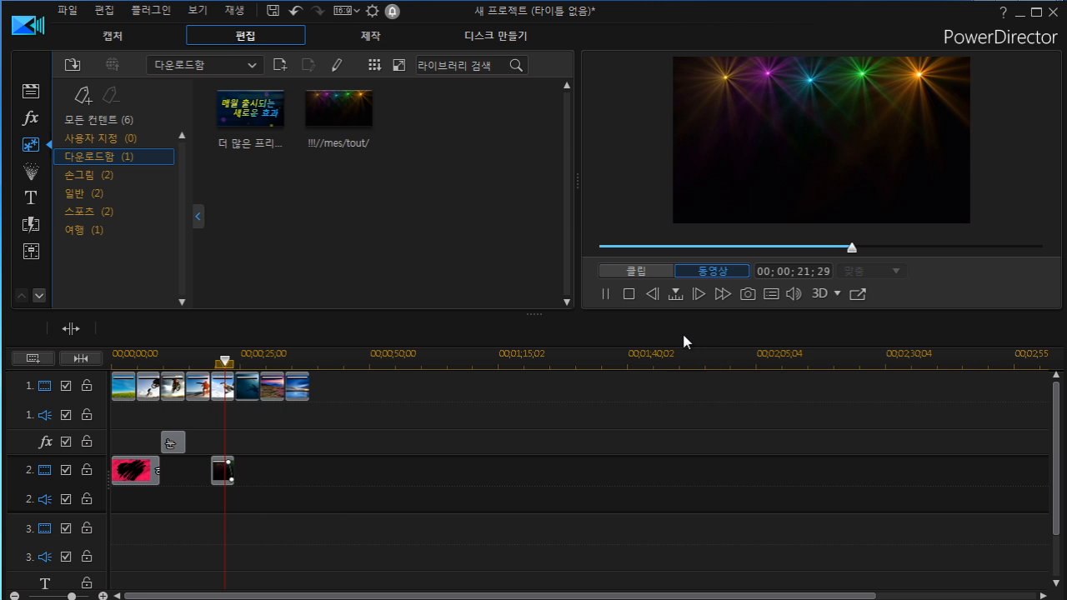
left_click(603, 295)
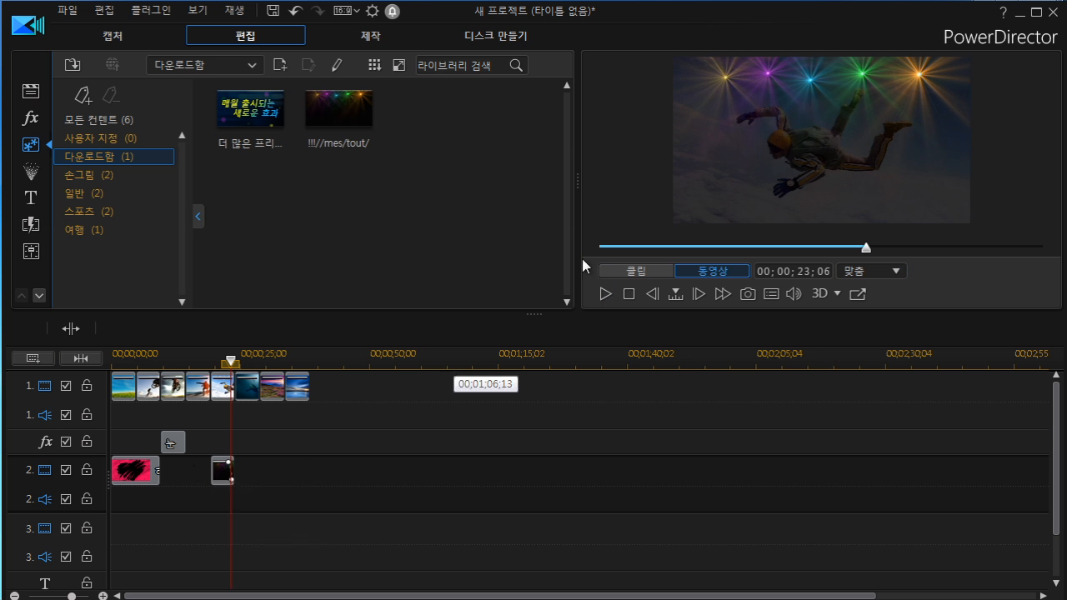
Nudge the !!!//mes/tout/ object on track 2 and play the movie from just before it to preview it.
left_click_drag(236, 366, 215, 367)
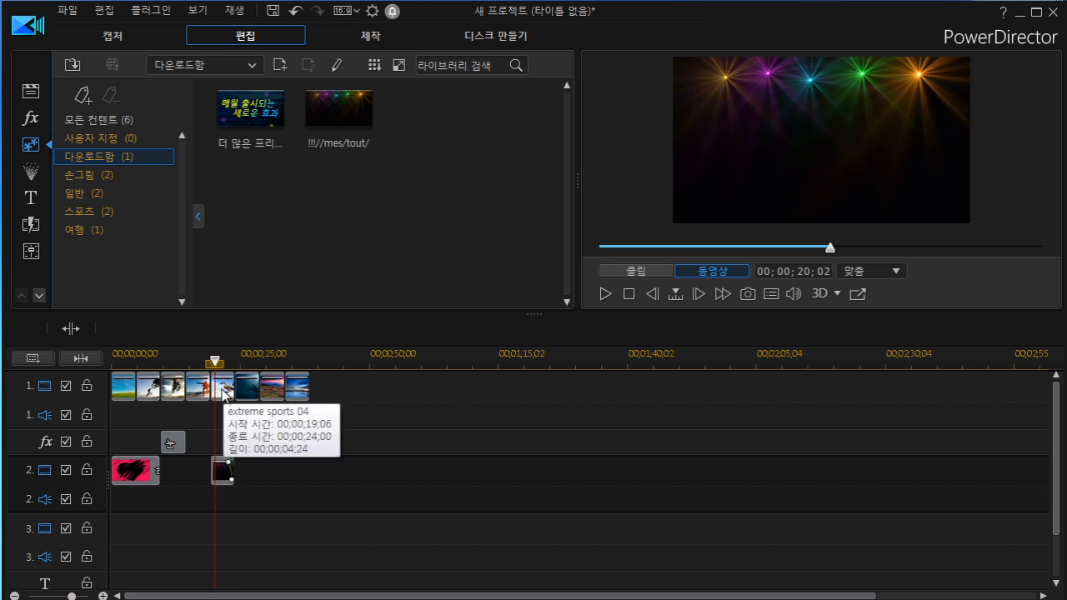
left_click(228, 469)
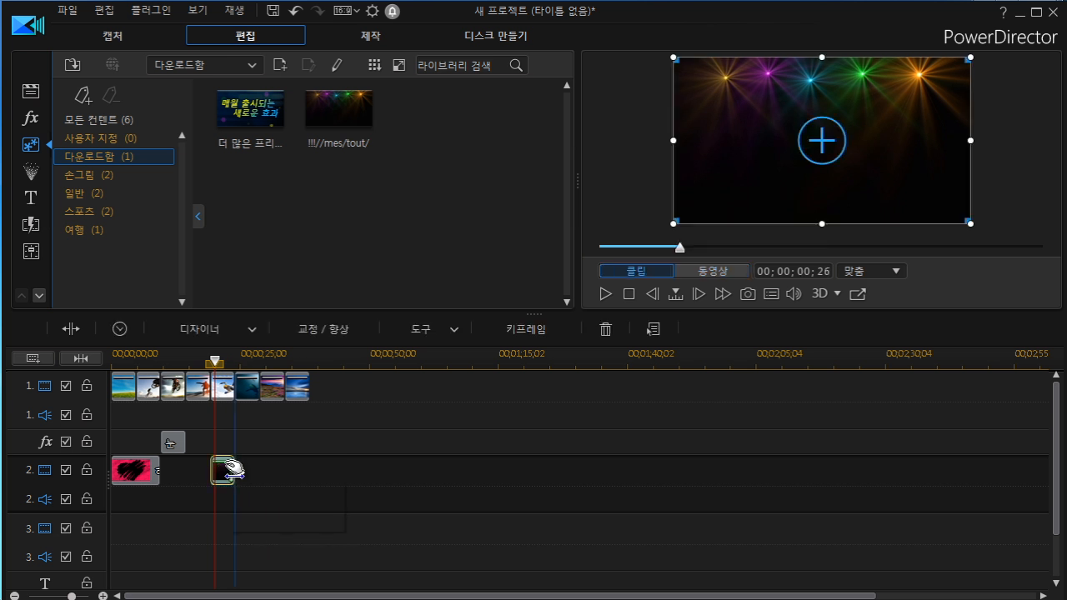
left_click_drag(230, 471, 223, 475)
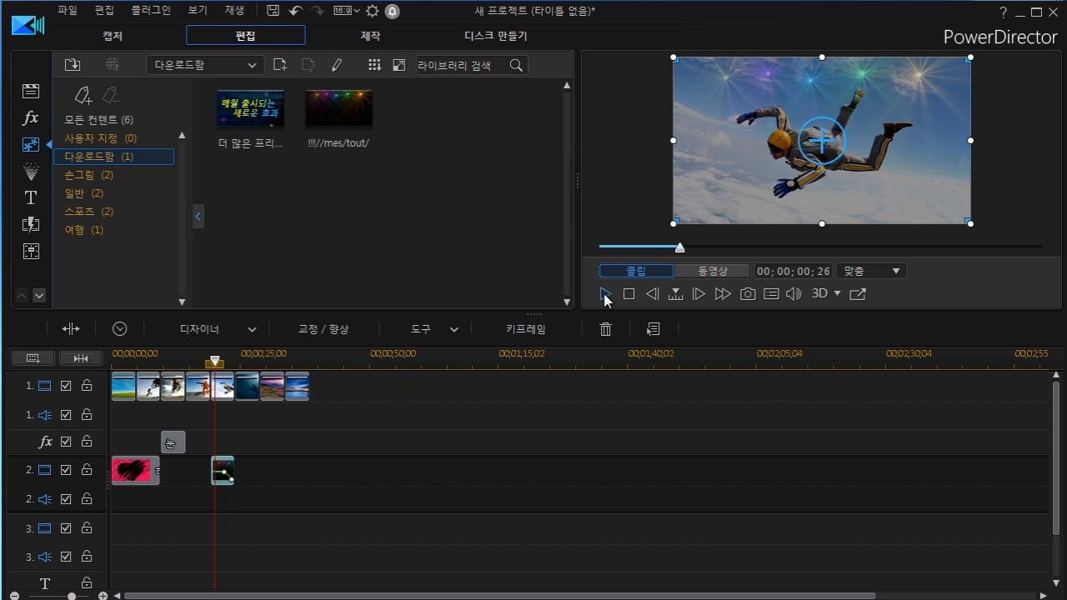
left_click(208, 385)
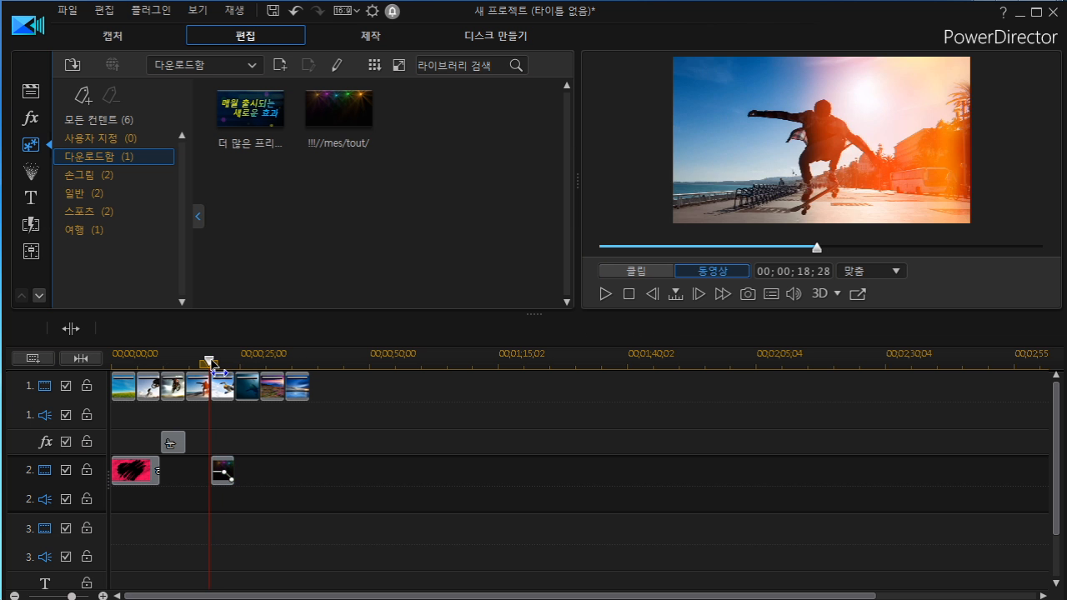
left_click(605, 294)
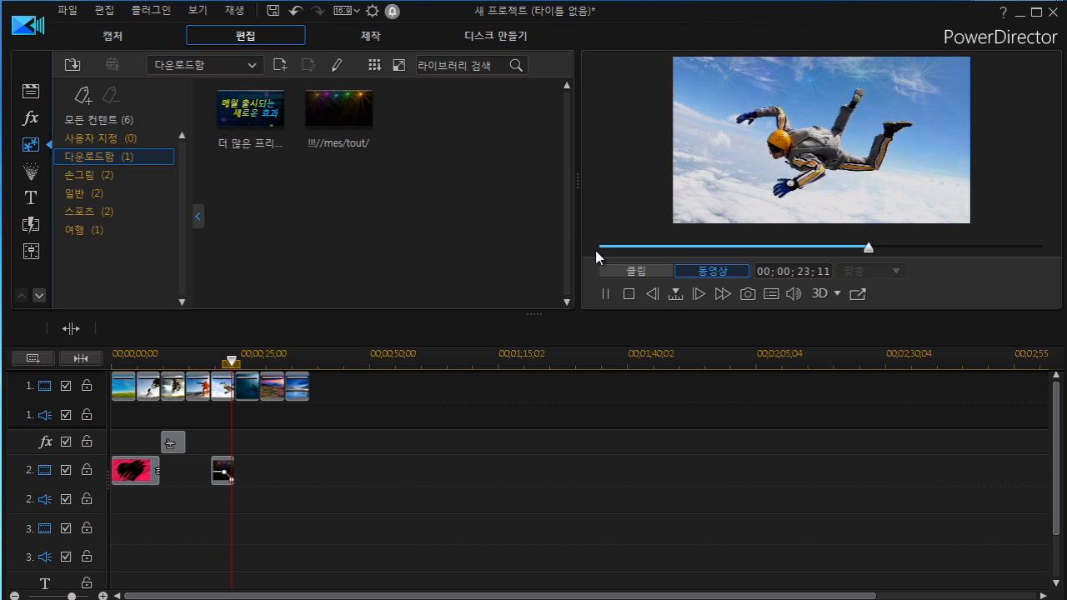
left_click(606, 294)
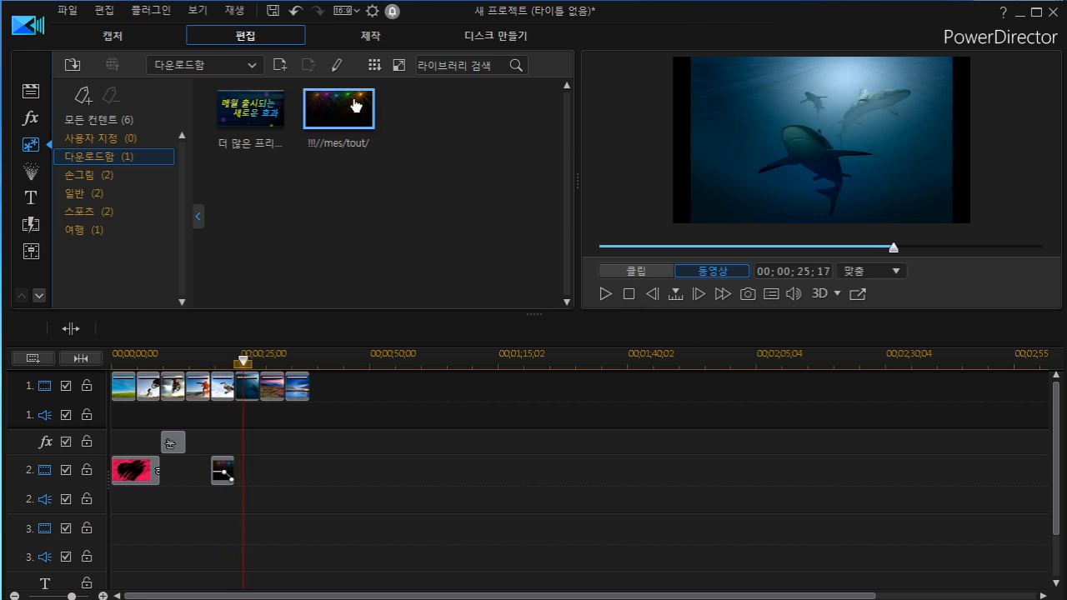